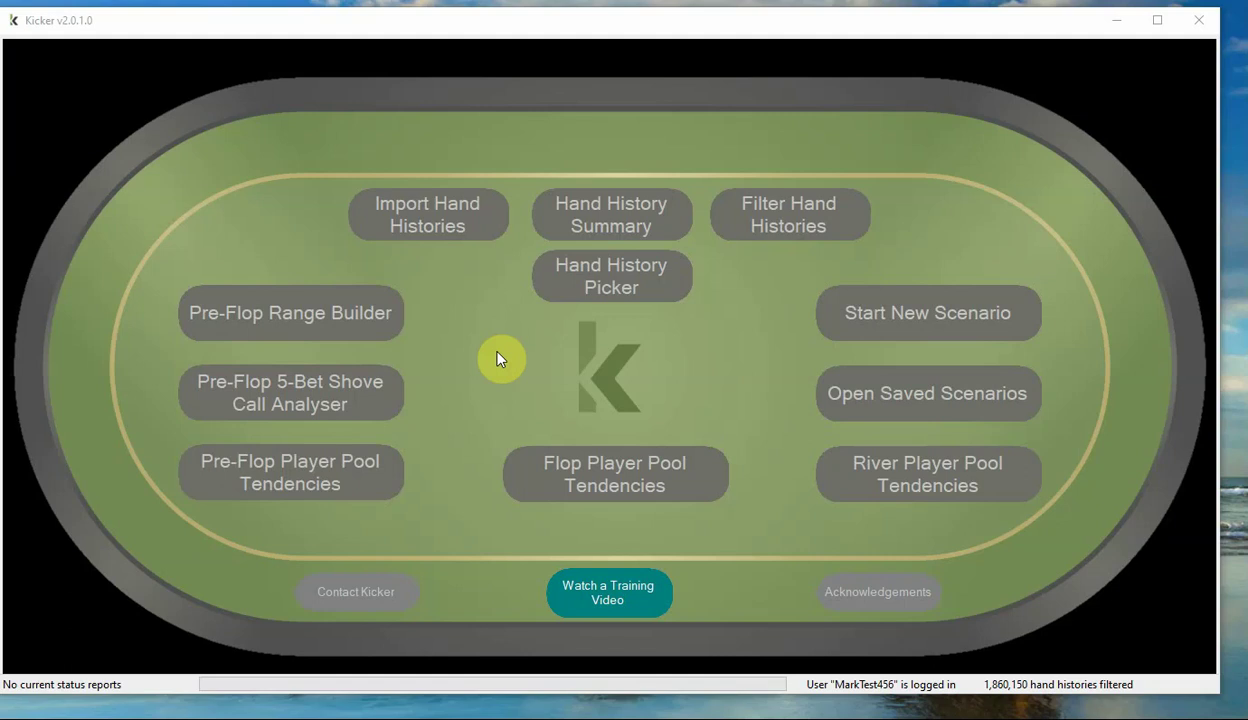
- Review the Hero Button Open and Villain Call in Big Blind from Button Open ranges in the Main Demo folder
left_click(337, 314)
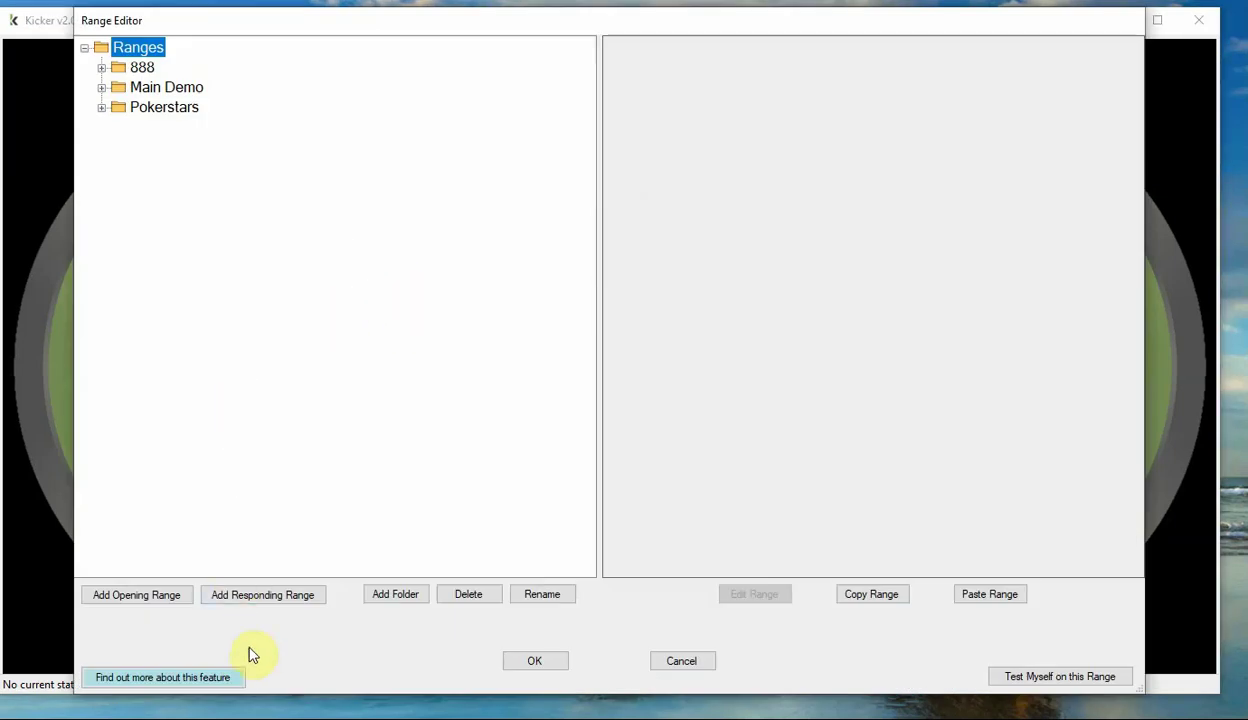
left_click(101, 87)
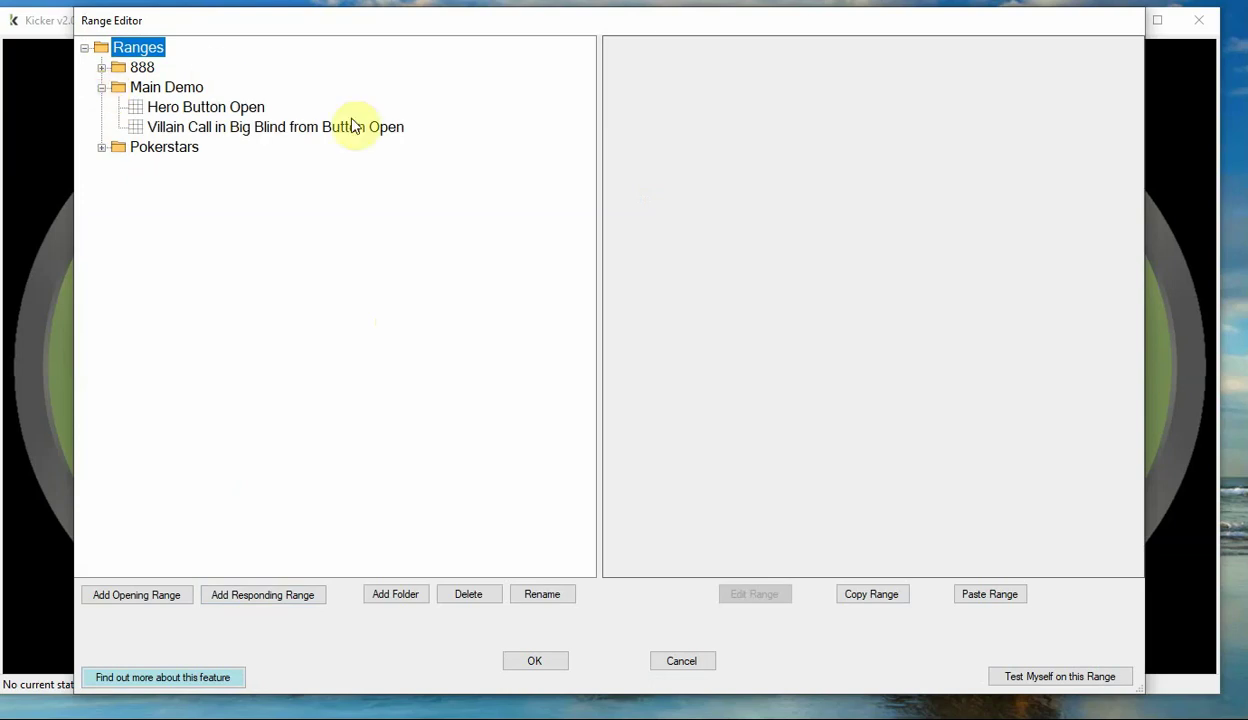
left_click(226, 107)
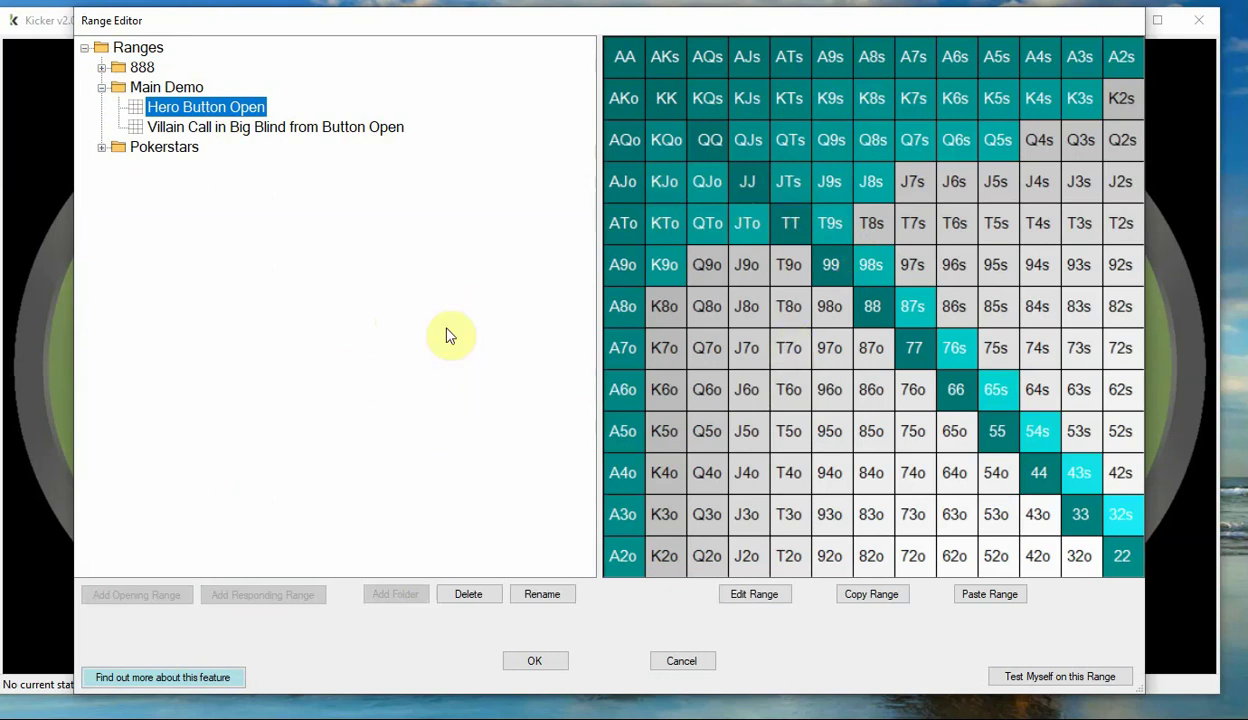
left_click(215, 132)
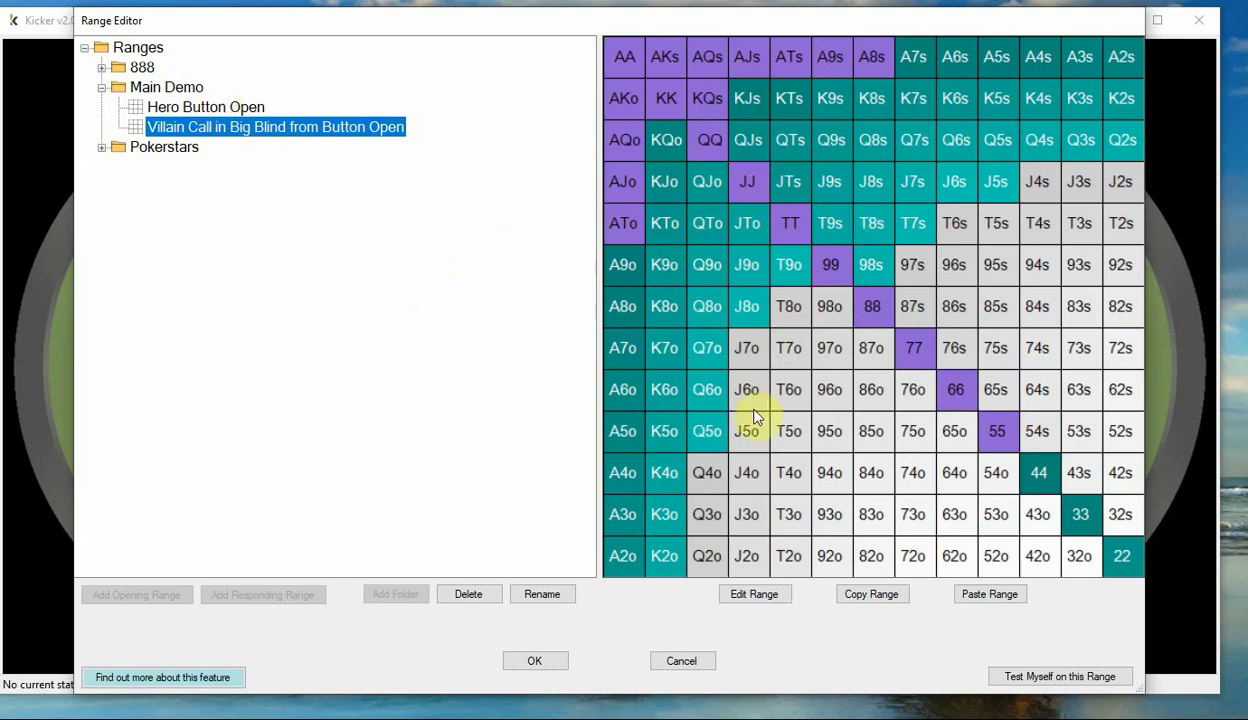
left_click(529, 660)
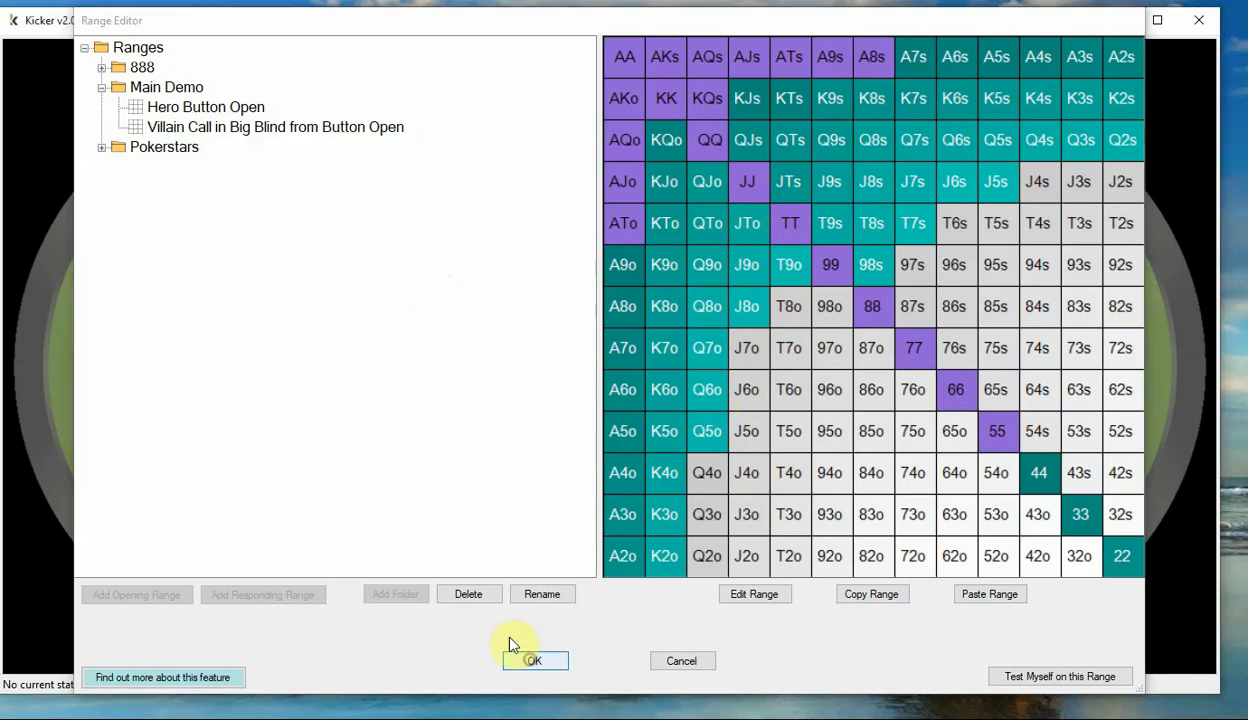
- Load the Button versus Big Blind hand with hero 6A, villain A4 and flop 4-A-T from the hand history picker as a scenario
left_click(610, 280)
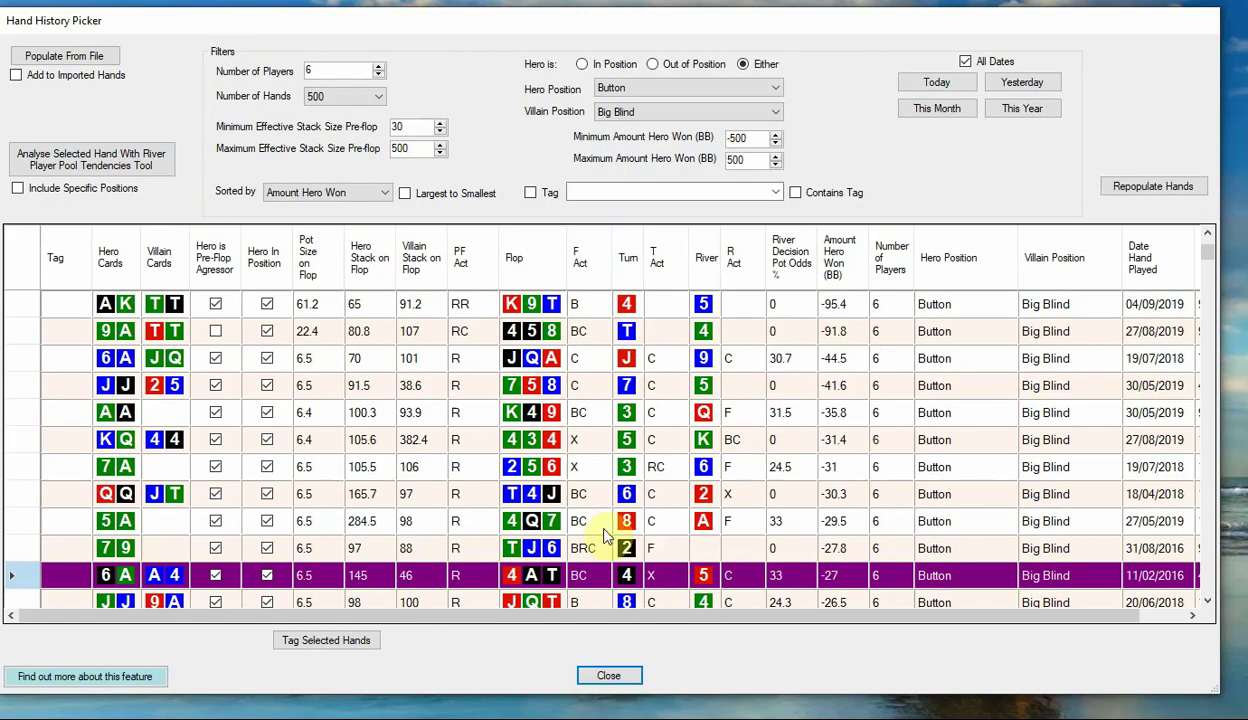
scroll(760, 440, "down", 2)
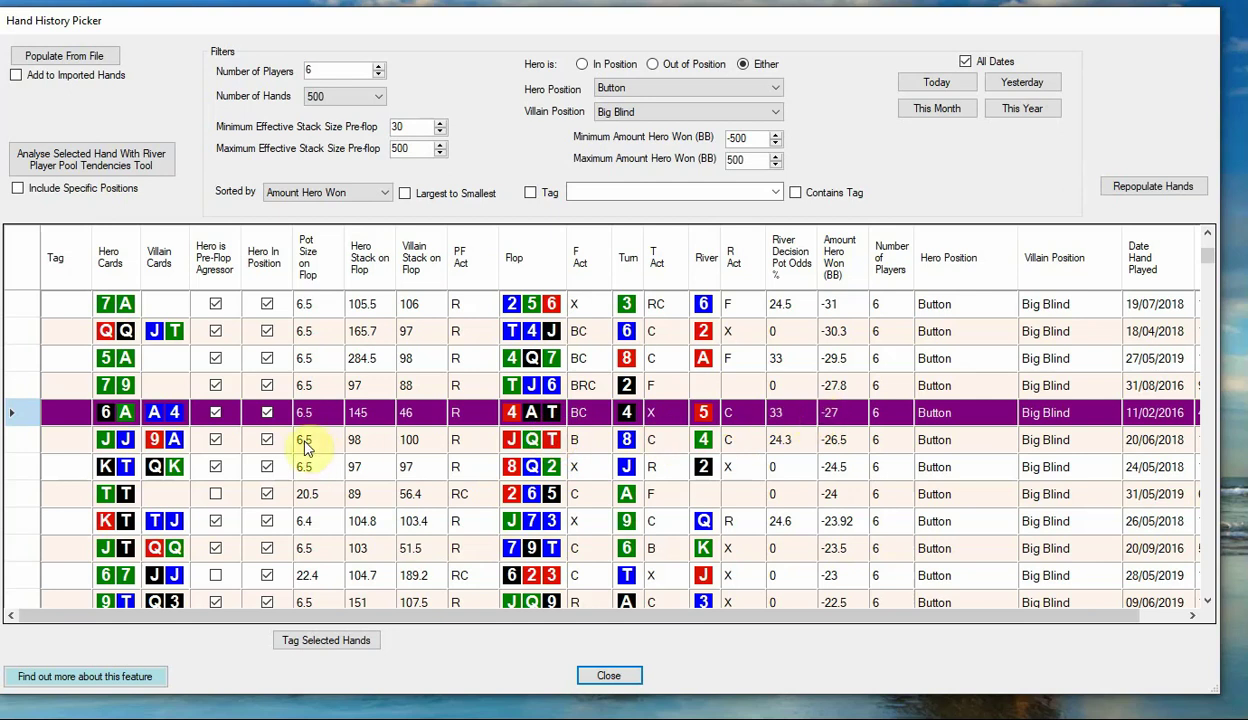
double_click(476, 417)
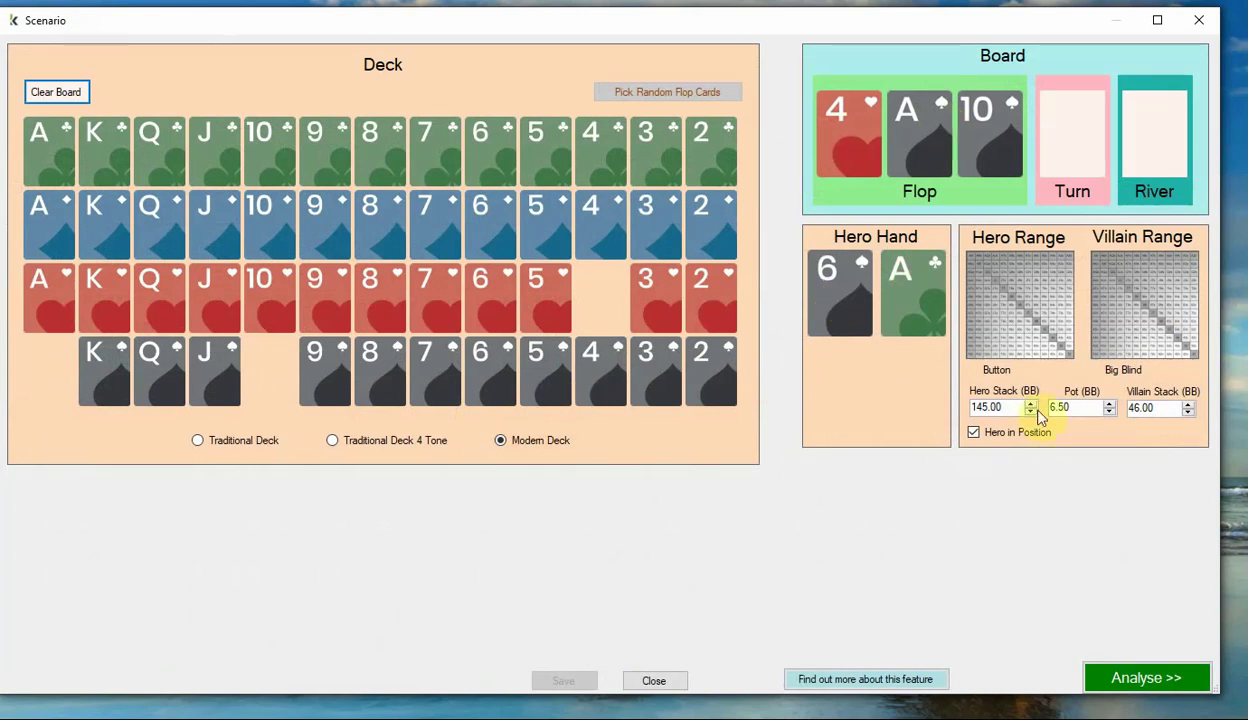
- Assign the Hero Button Open range from the Main Demo folder as the hero range
left_click(1025, 313)
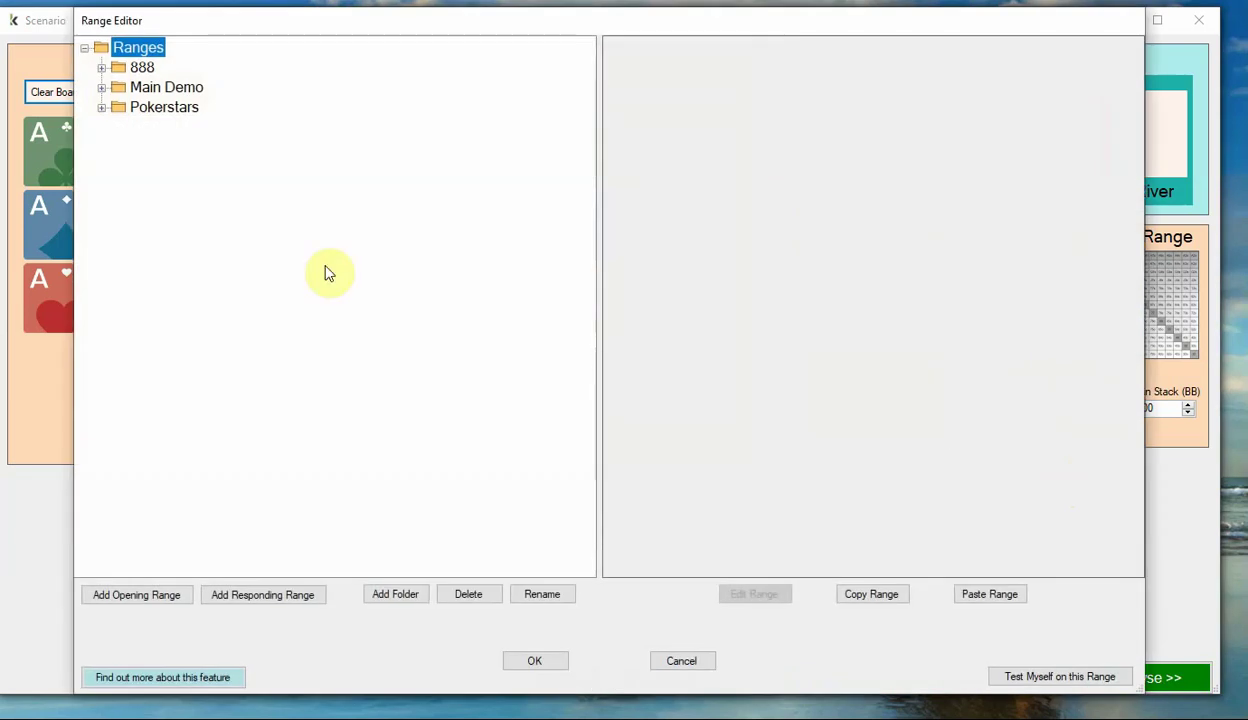
left_click(102, 88)
left_click(160, 108)
left_click(535, 660)
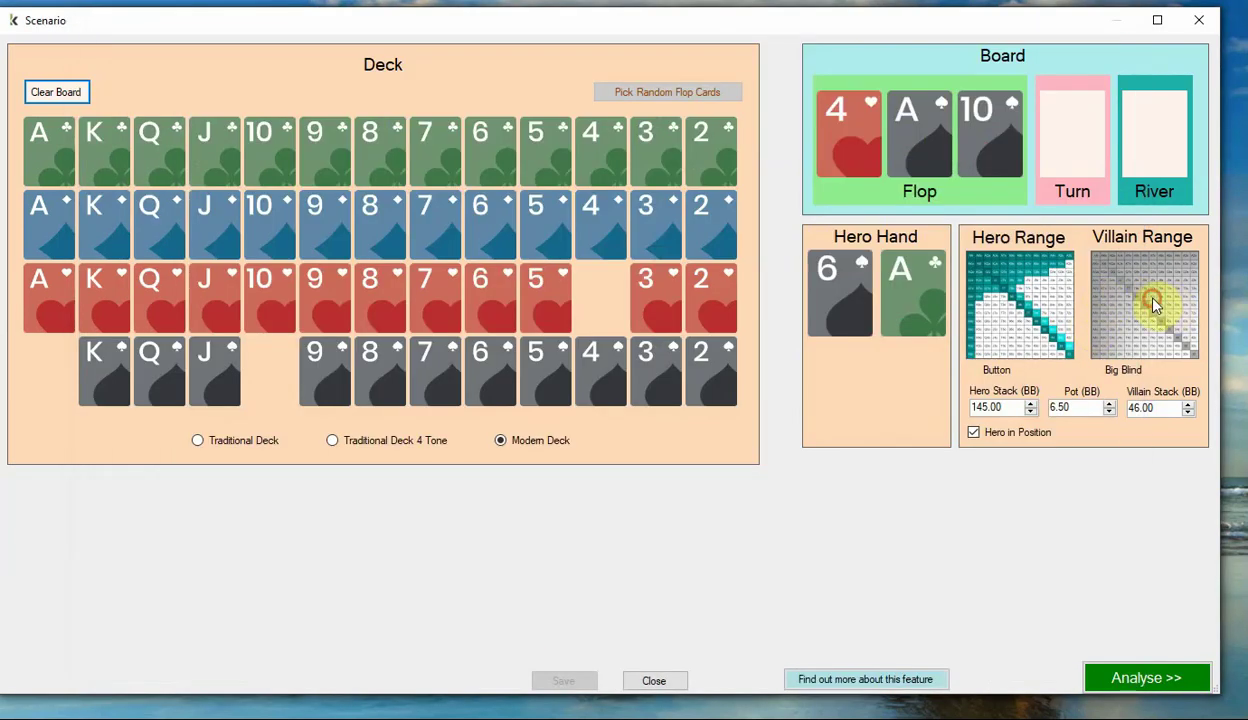
- Assign Villain Call in Big Blind from Button Open from the Main Demo folder as the villain range
left_click(1123, 290)
left_click(102, 88)
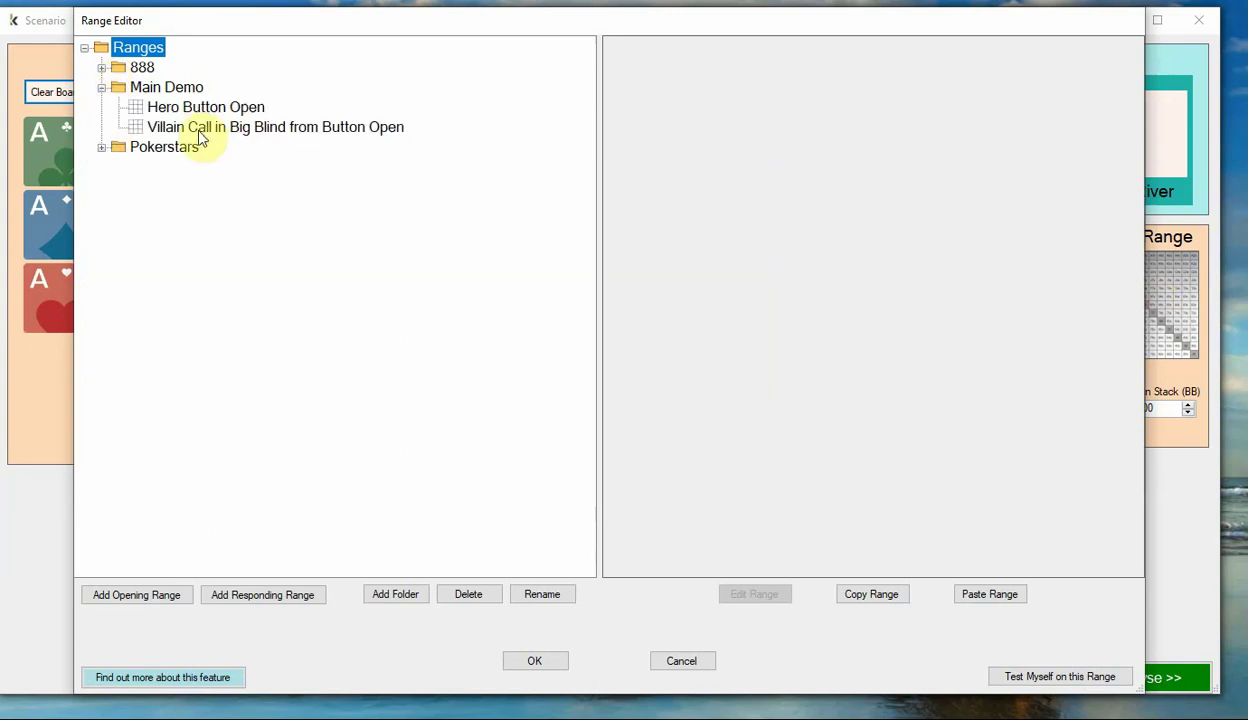
double_click(193, 125)
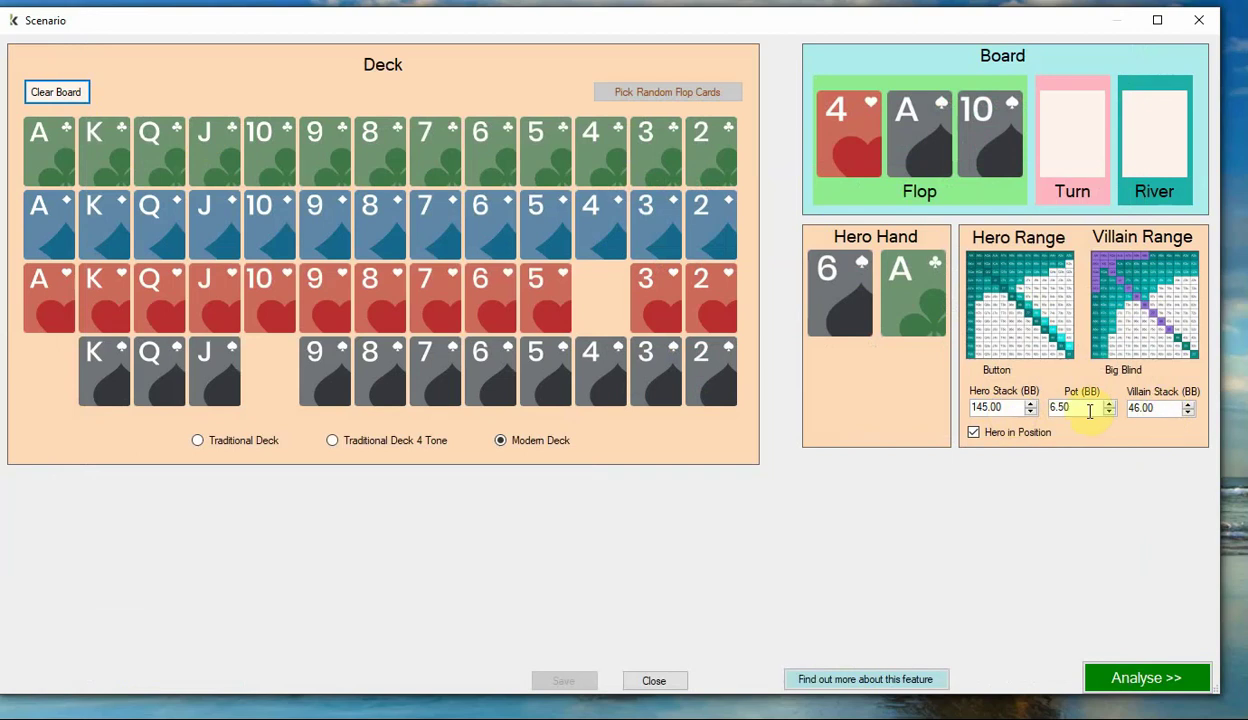
- Set the hero stack to 46 big blinds
double_click(1016, 409)
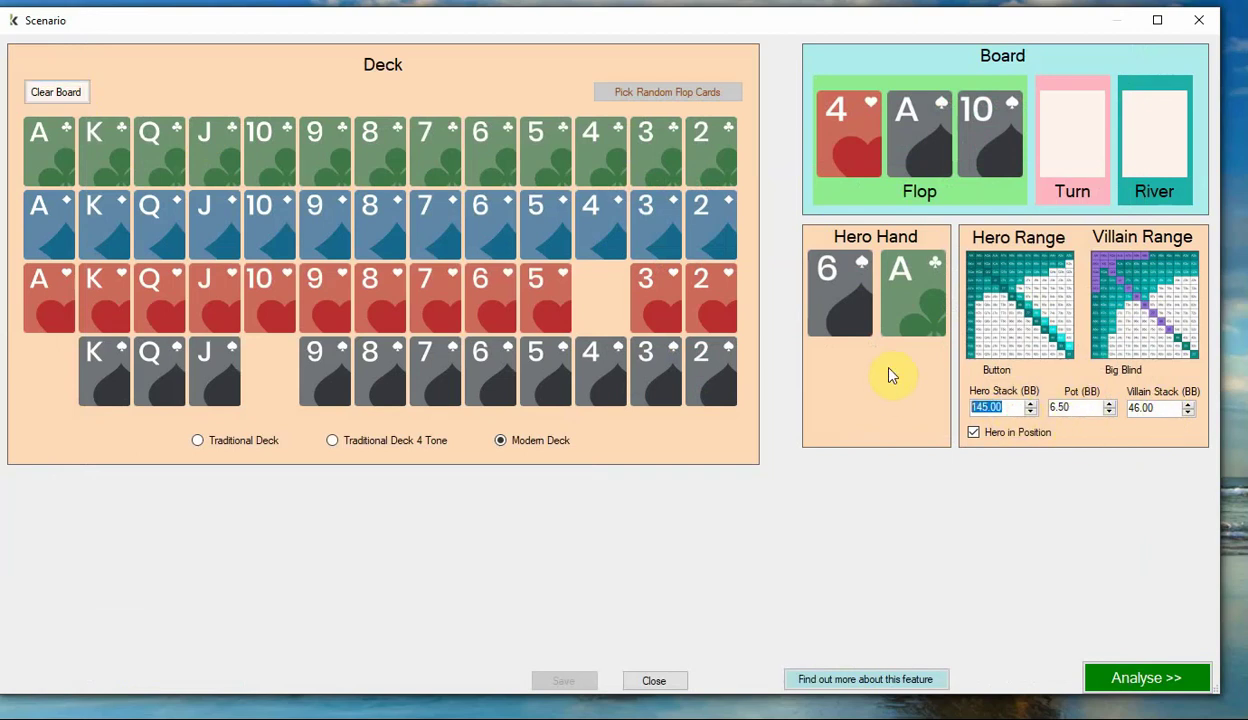
type("46")
left_click(1145, 407)
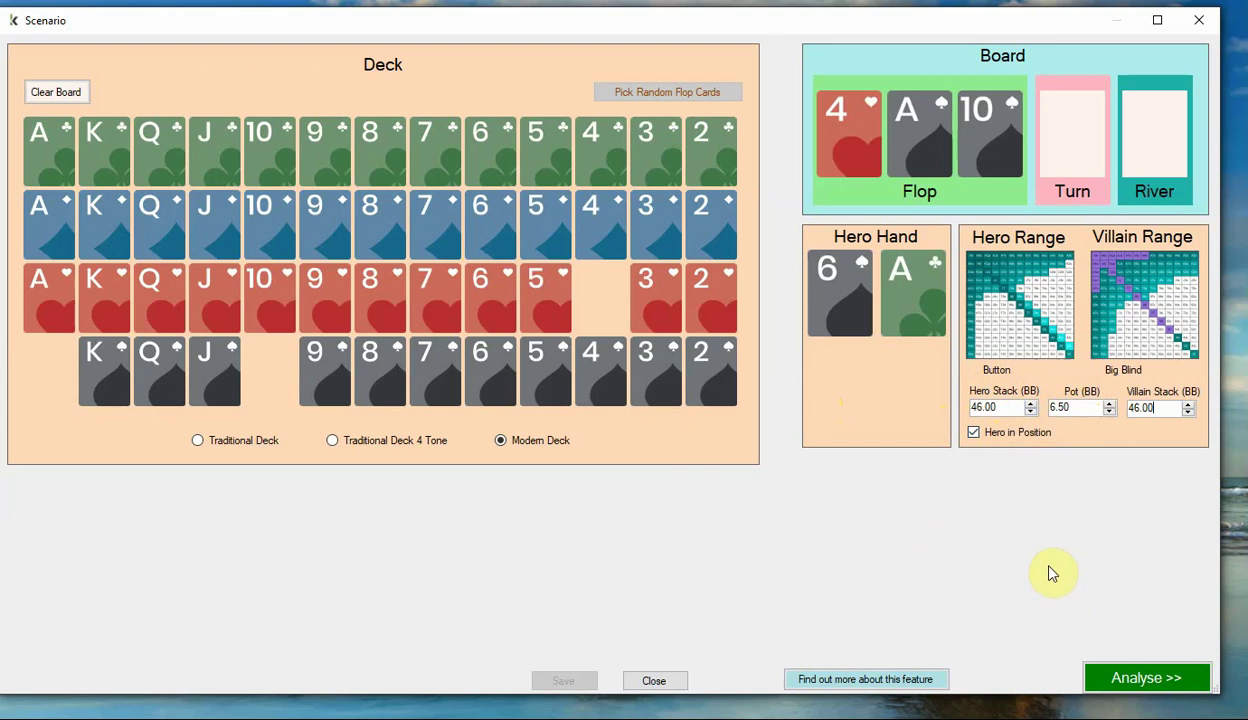
- Analyse the scenario under the name Scenario1 and have the villain check the entire flop range
left_click(1160, 679)
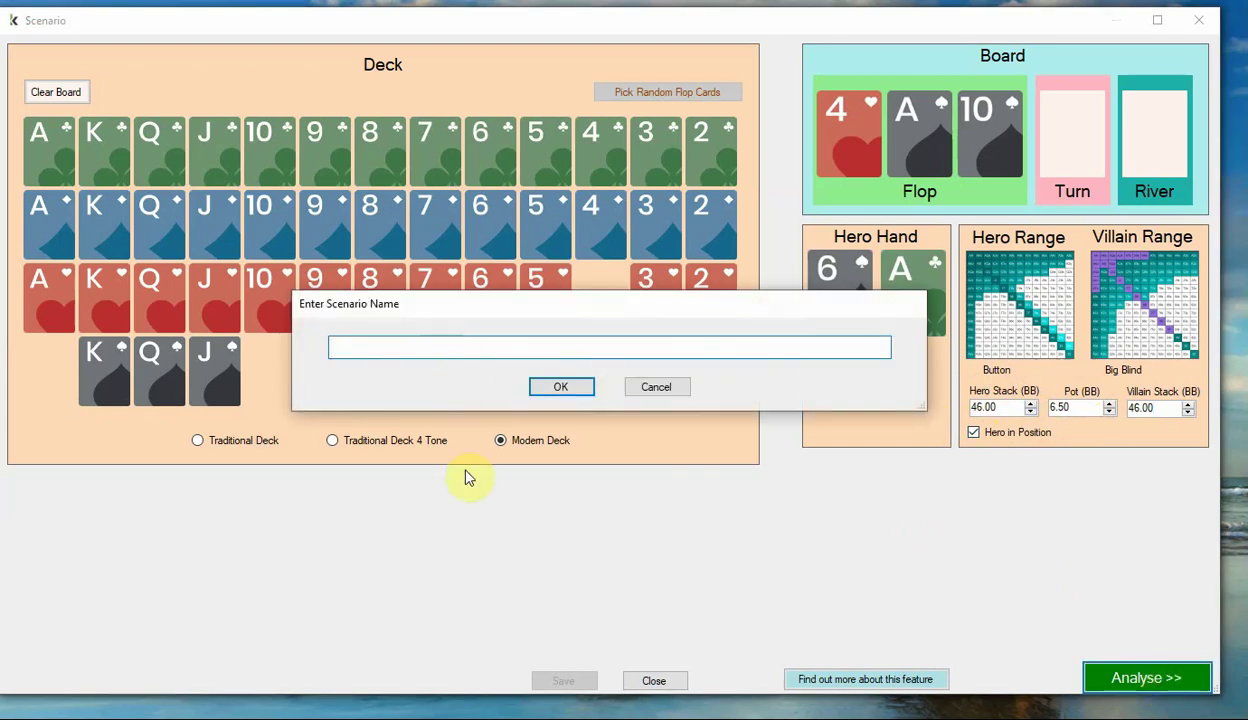
type("Scenario1")
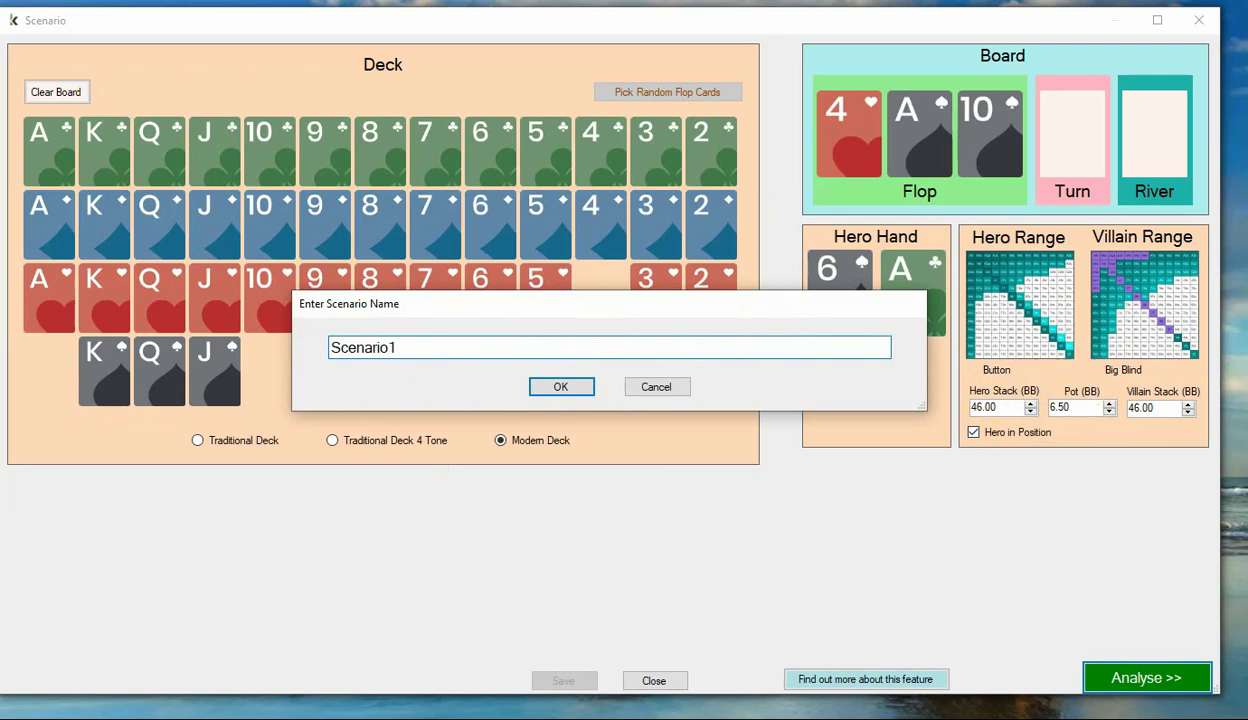
left_click(563, 387)
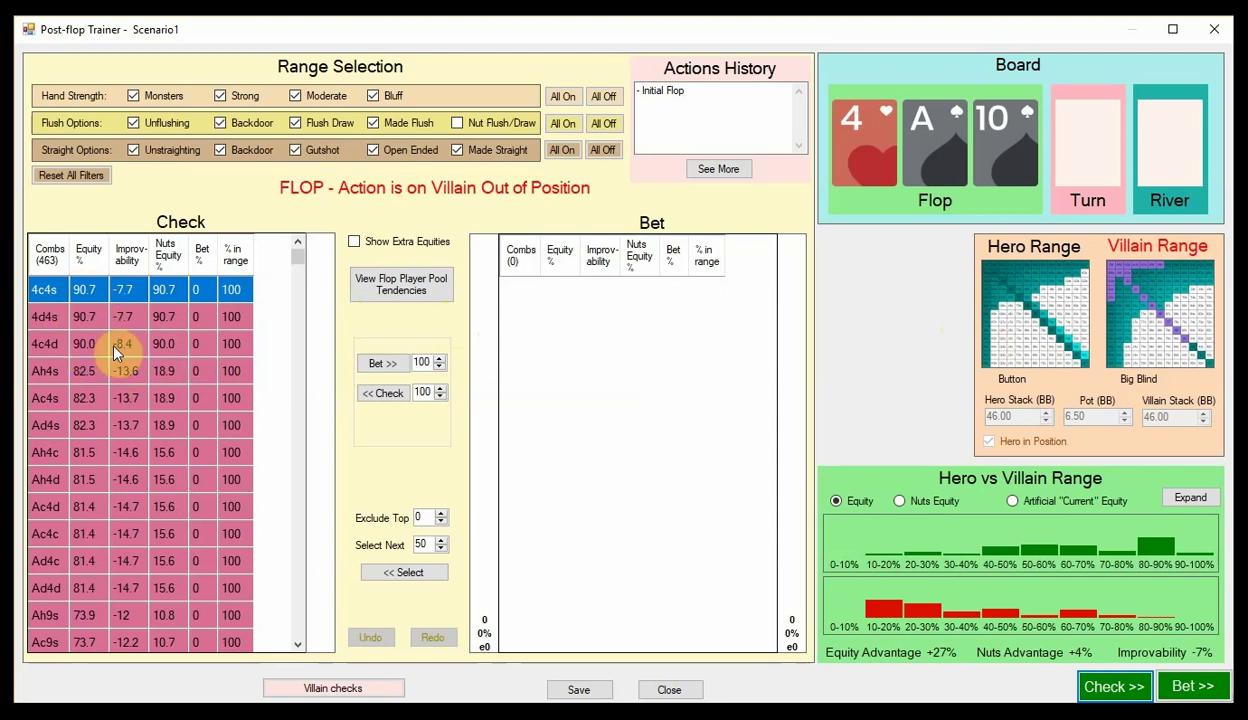
mouse_move(1142, 310)
left_click(1125, 688)
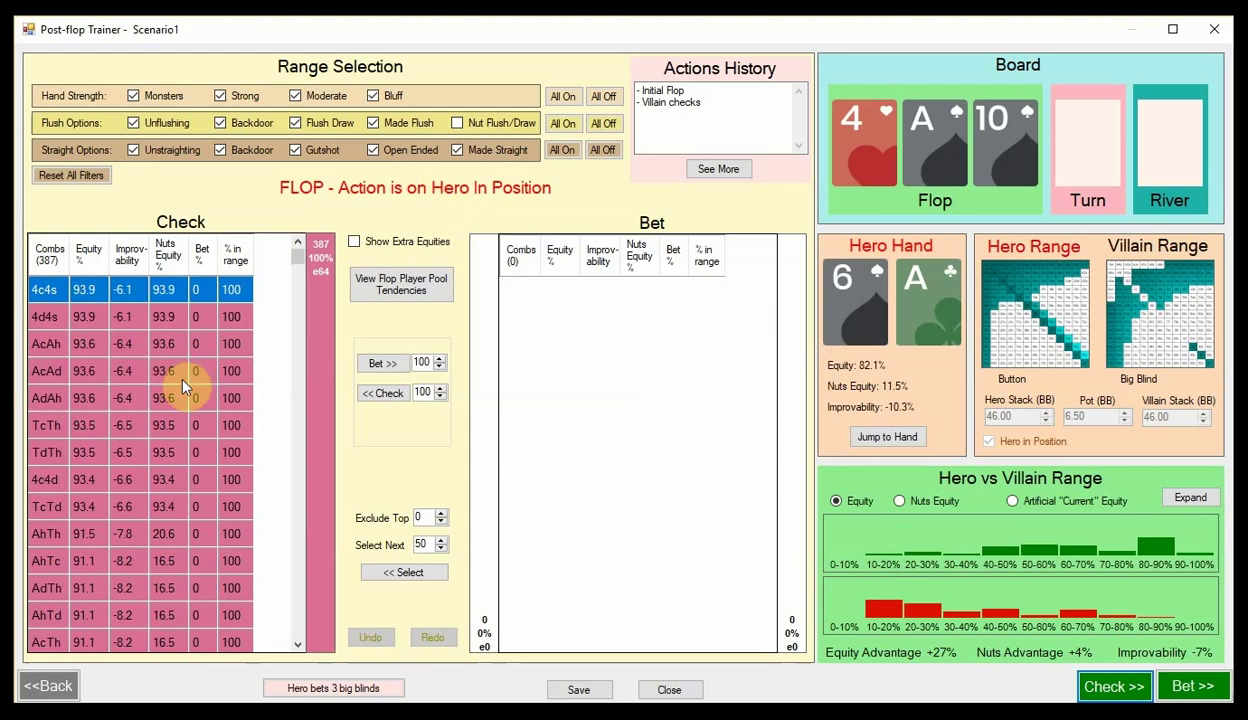
- Filter the hero's flop range to Monsters only and move all of those combos from Check to Bet
left_click(48, 288)
left_click(601, 97)
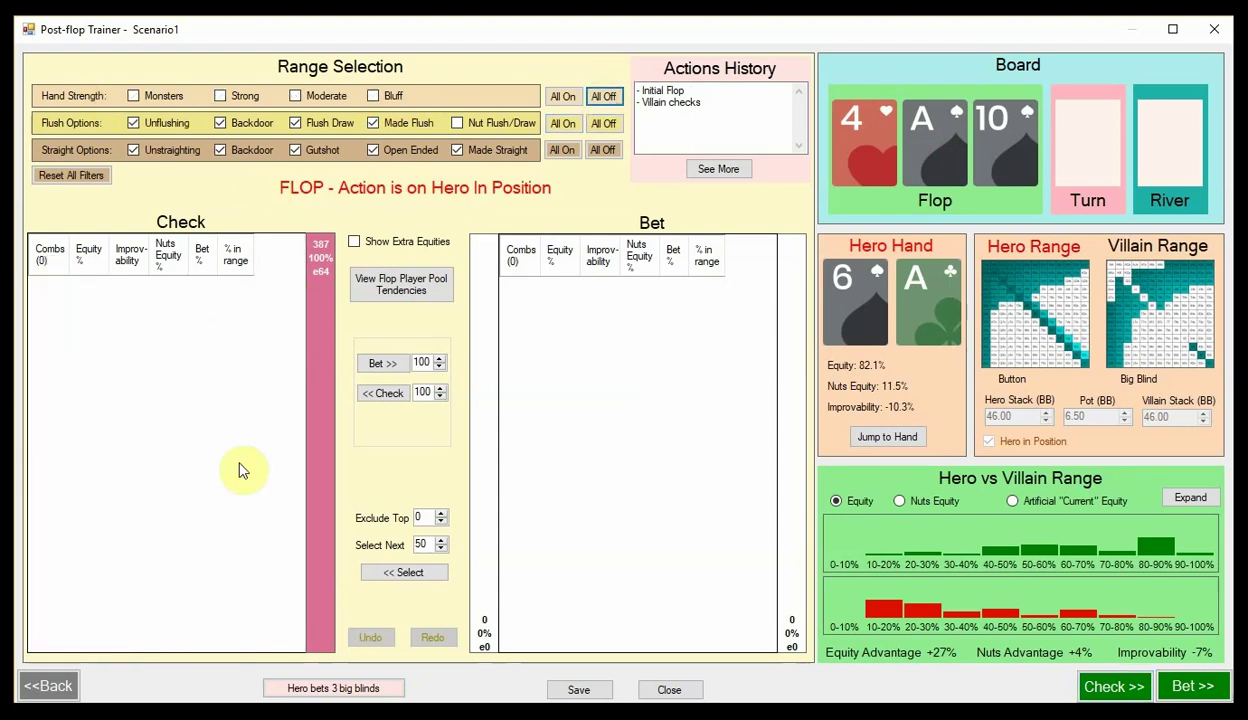
left_click(136, 96)
left_click(221, 96)
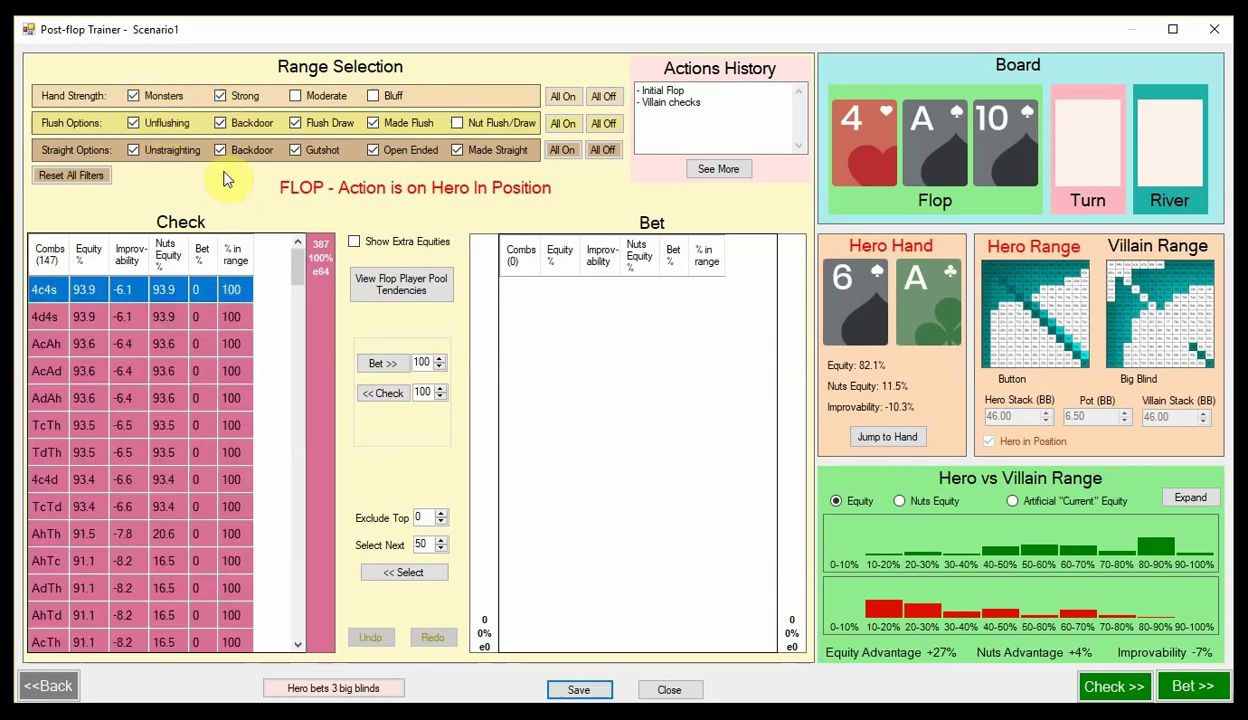
left_click(228, 94)
left_click_drag(299, 326, 291, 294)
left_click(199, 400)
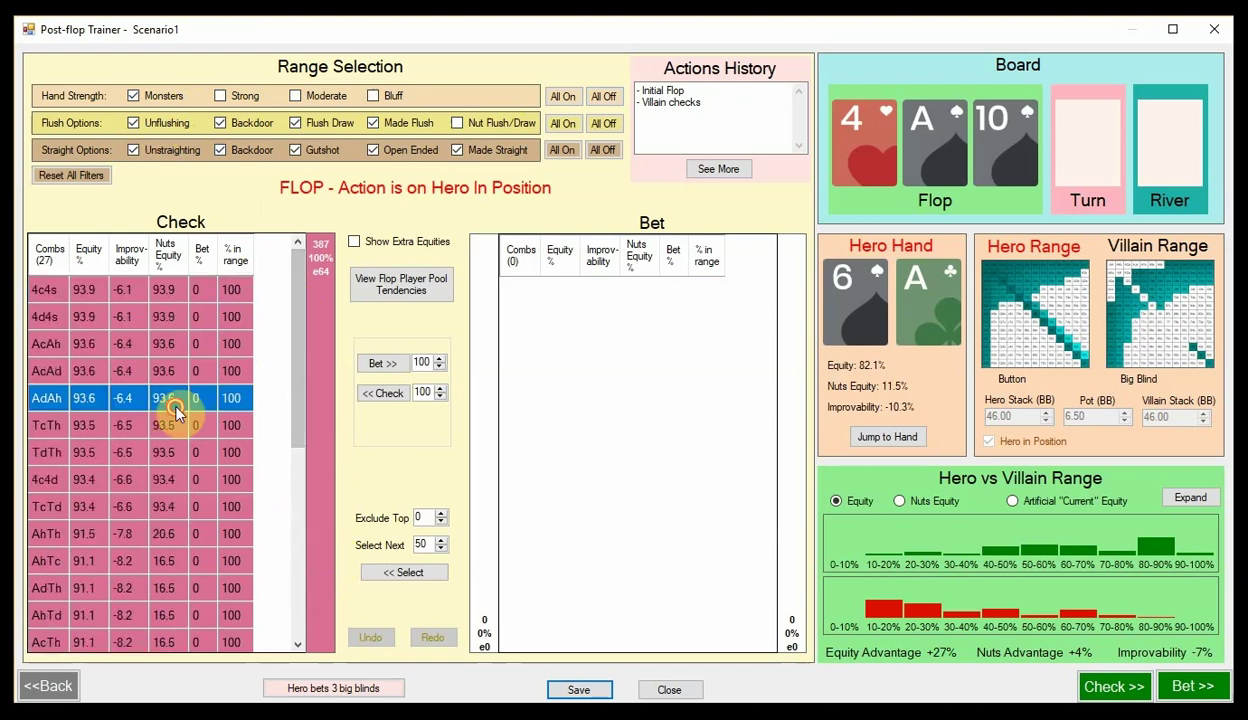
key("ctrl+a")
left_click(380, 363)
- Add the Strong hands to the filter and move all the remaining checking combos shown to Bet
left_click(236, 96)
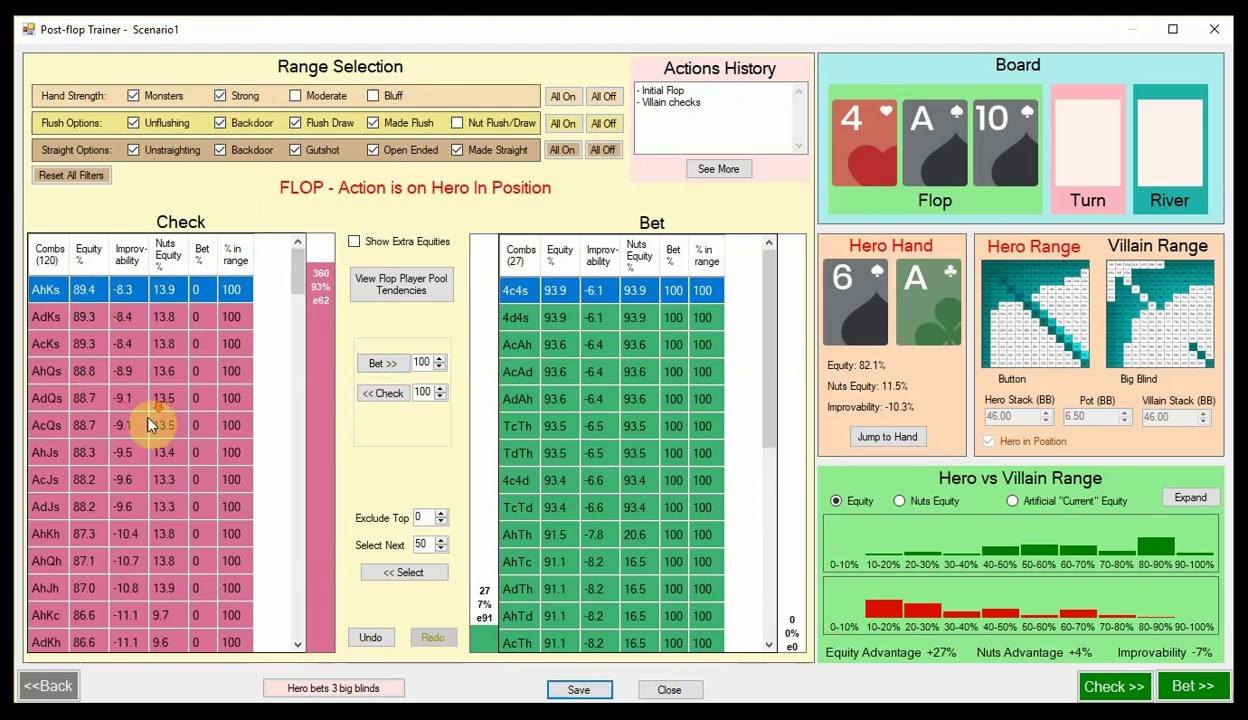
left_click_drag(299, 340, 297, 256)
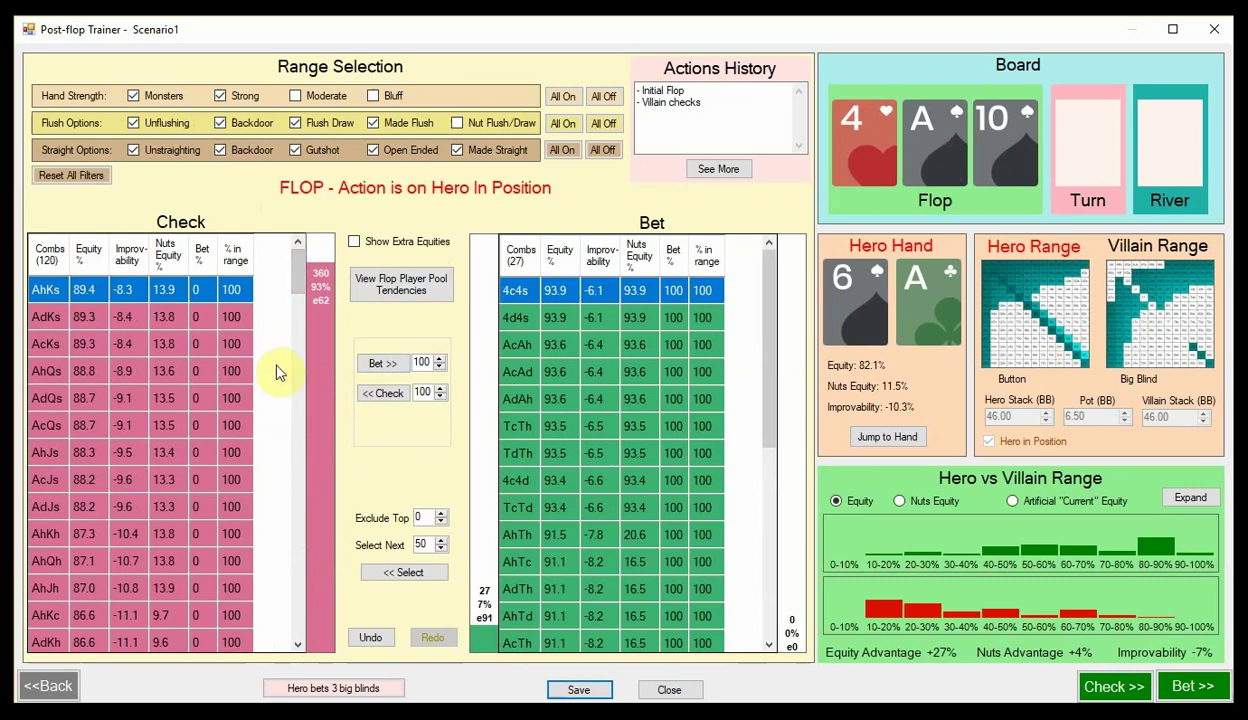
left_click(118, 400)
key("ctrl+a")
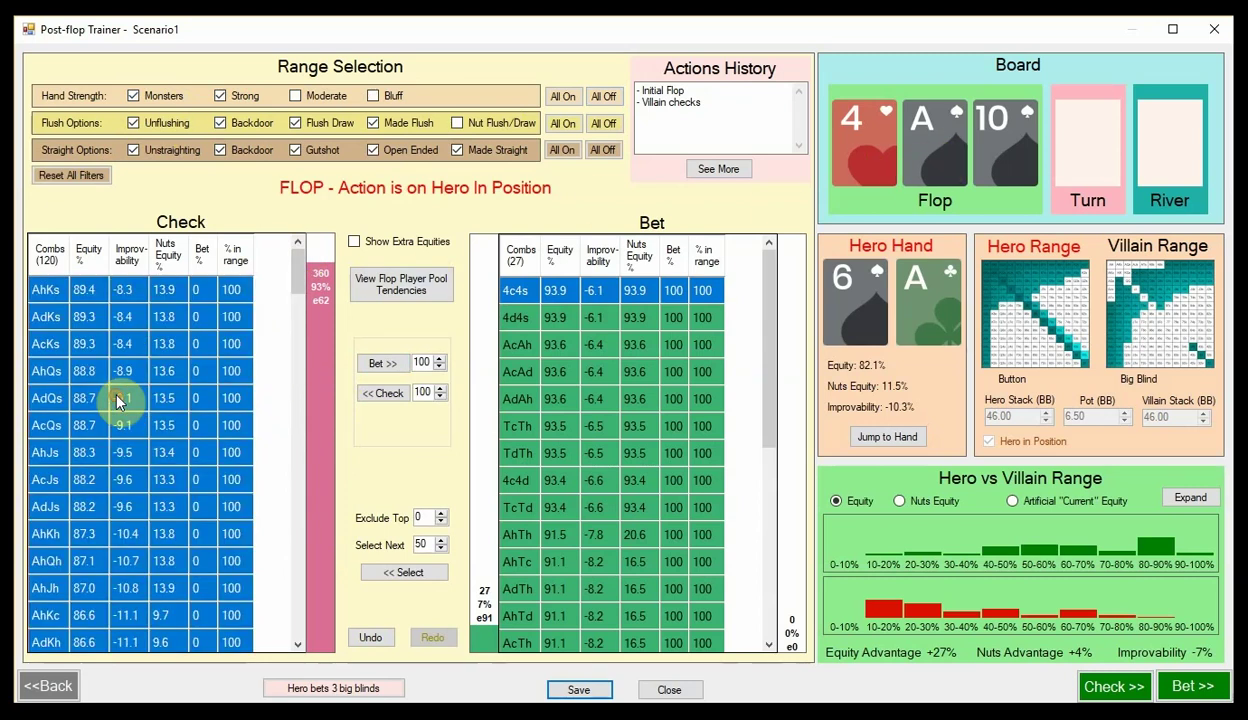
left_click(378, 362)
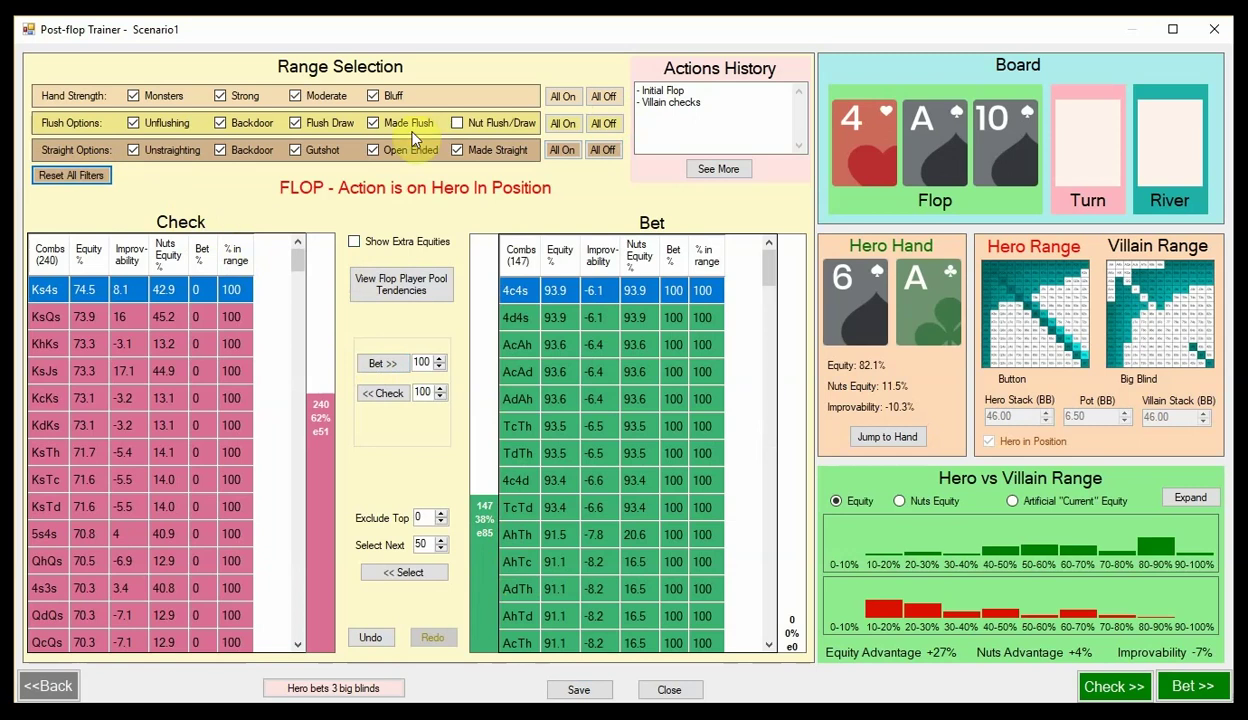
- Limit the flush options to Flush Draw, move all of those combos to Bet, and reset the filters
left_click(602, 124)
left_click(304, 120)
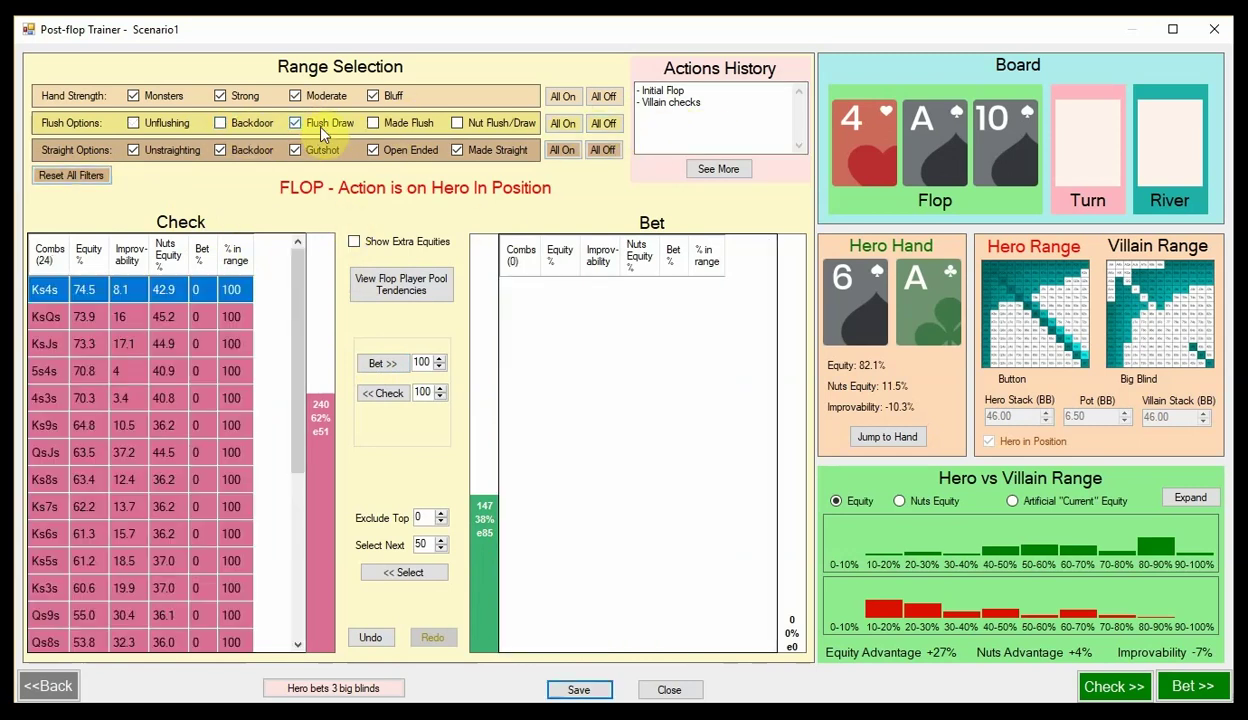
left_click(160, 424)
key("ctrl+a")
left_click(372, 363)
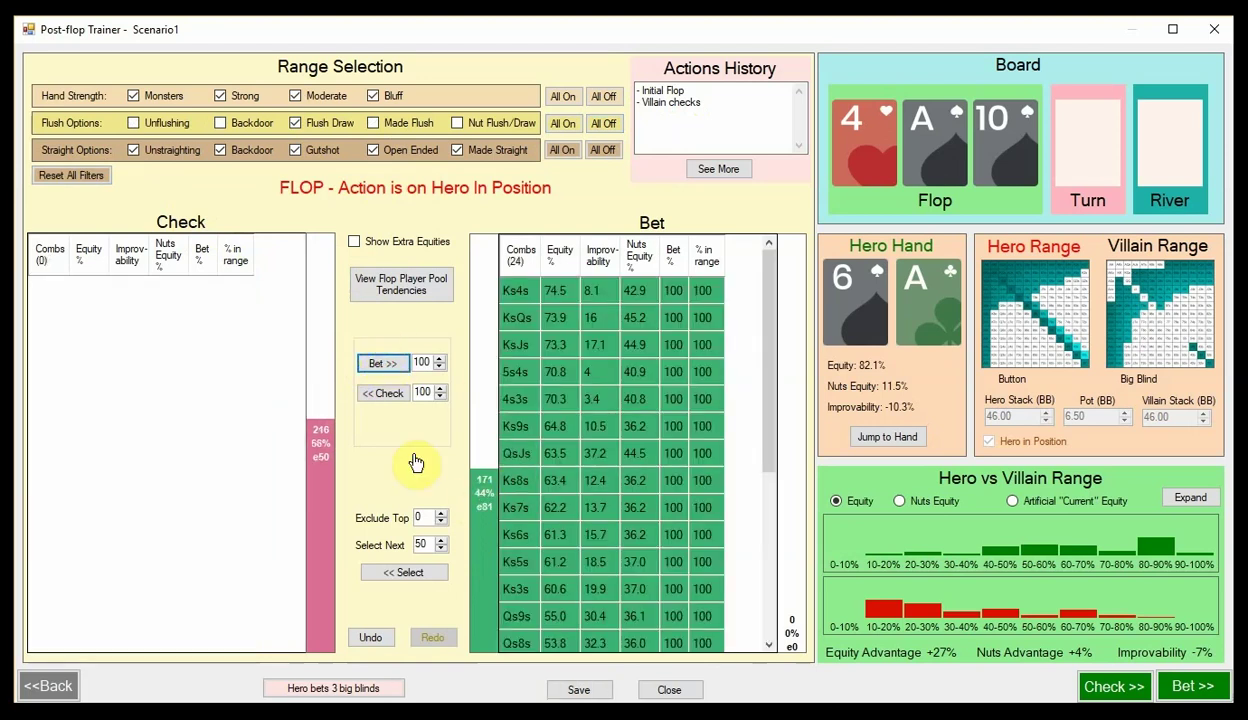
left_click(80, 175)
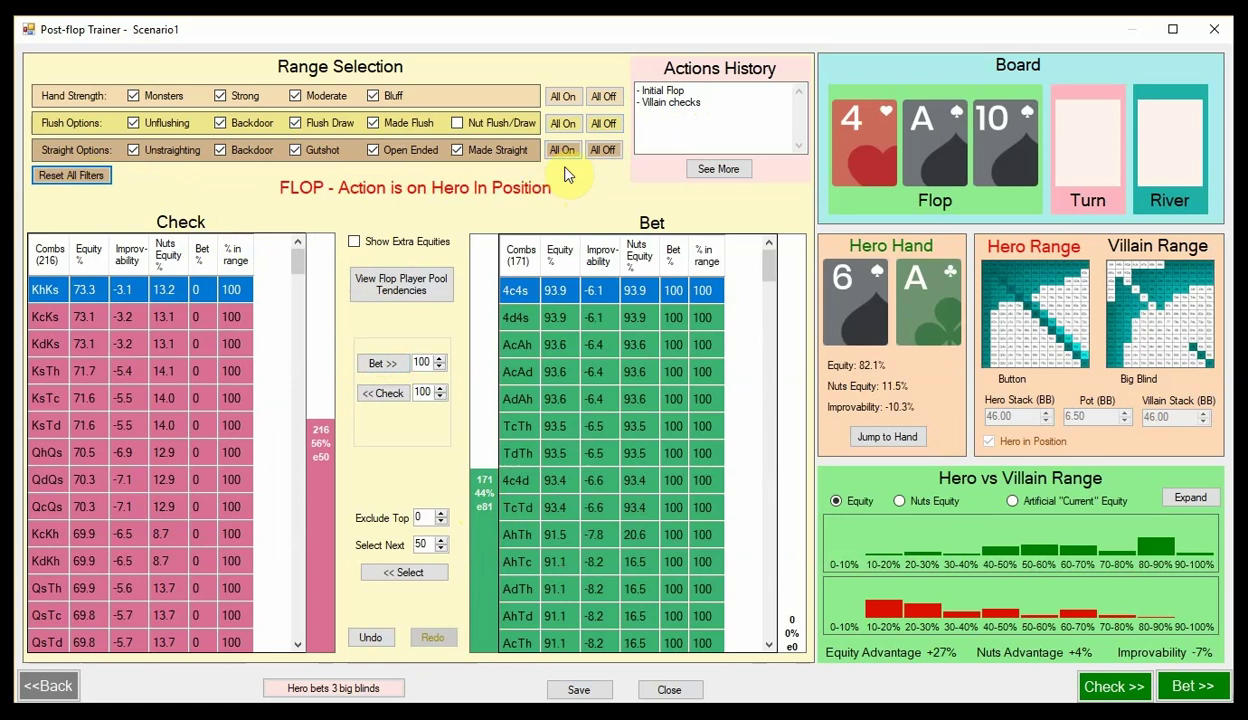
- Limit the straight options to Gutshot, move all of those combos to Bet, and reset the filters
left_click(603, 152)
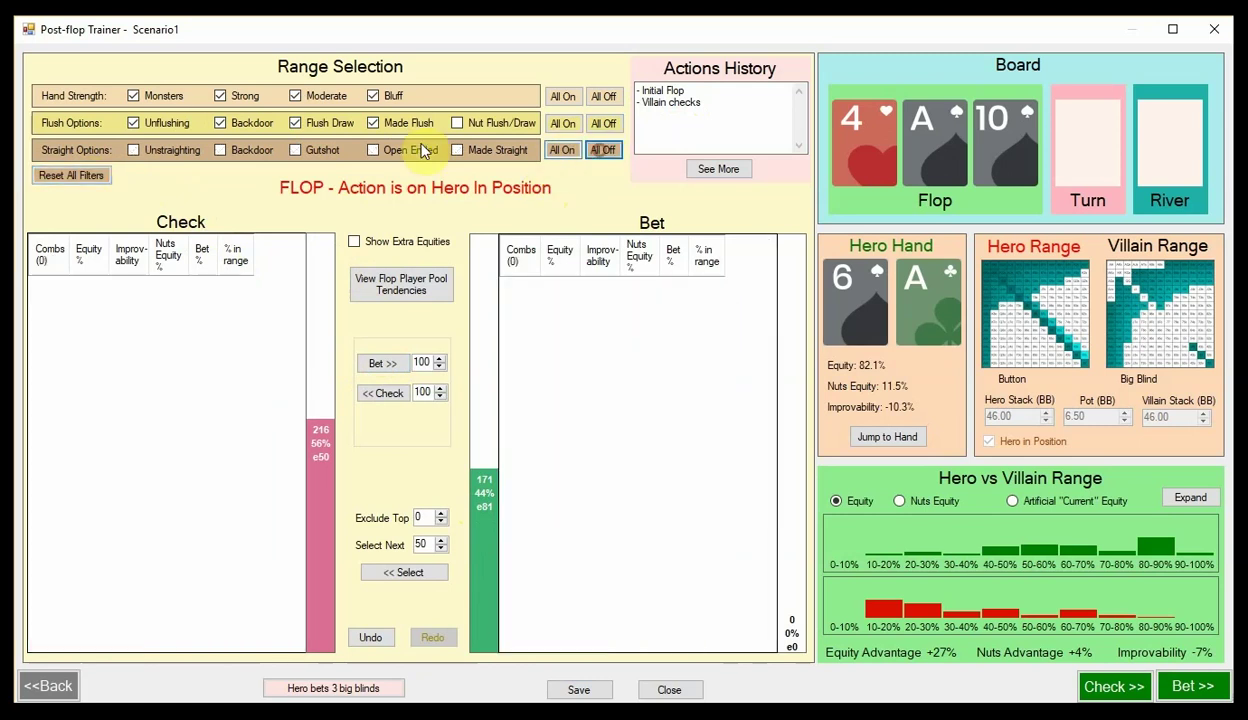
left_click(311, 151)
left_click(165, 425)
key("ctrl+a")
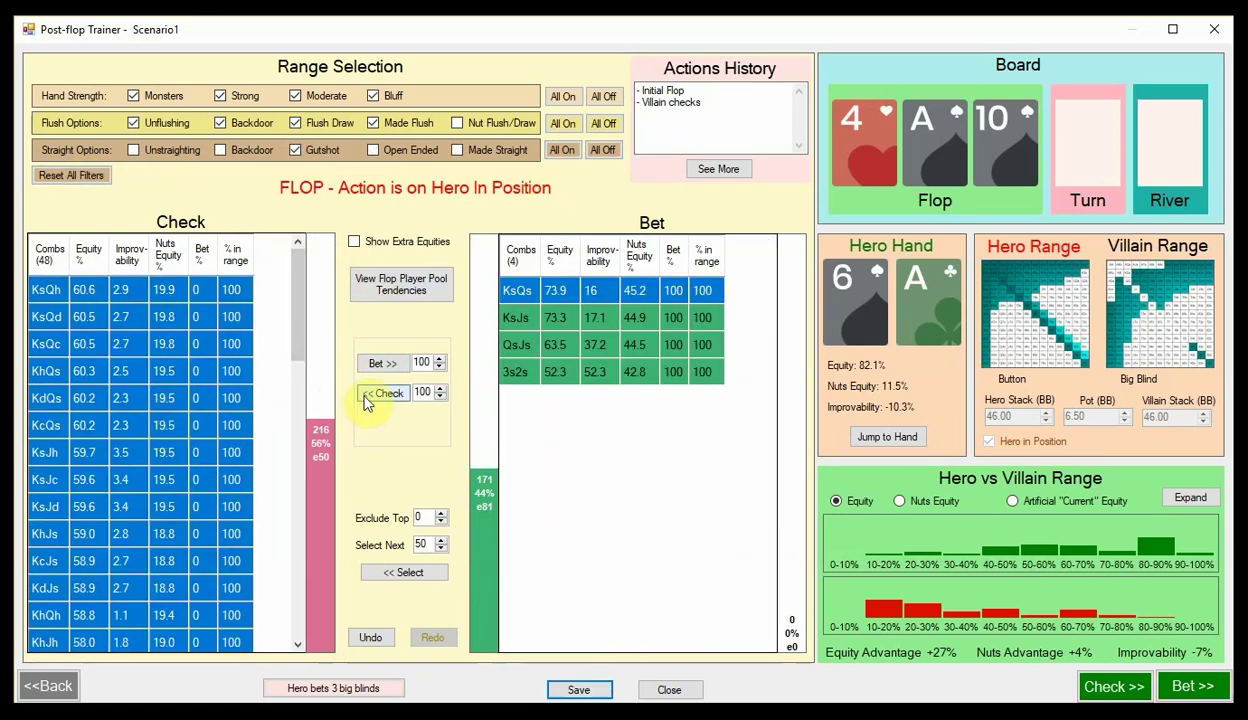
left_click(382, 363)
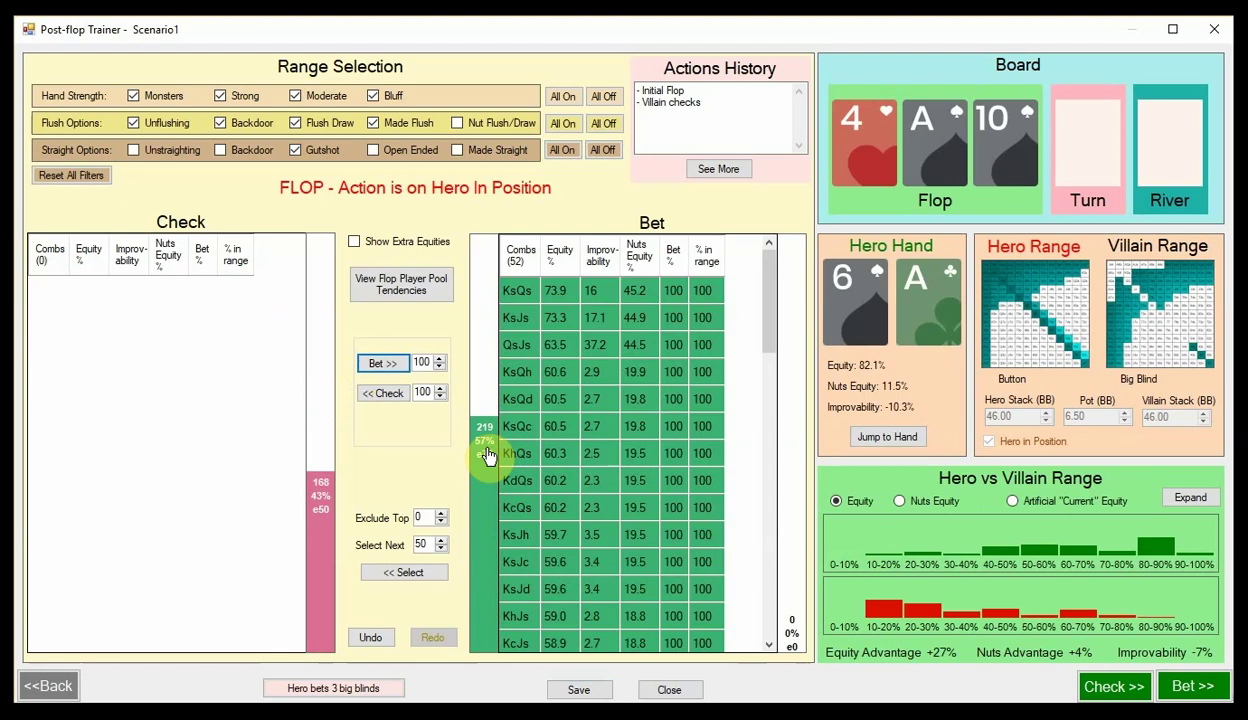
left_click(97, 180)
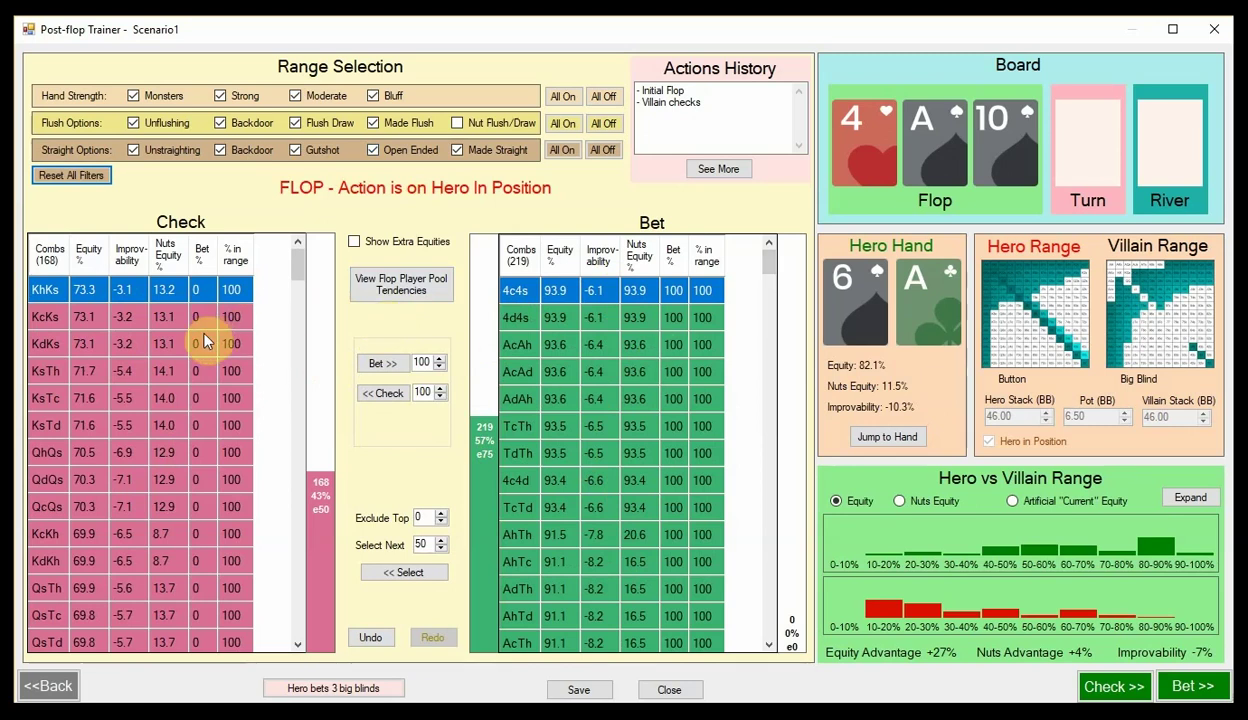
- Sort the checking combos by ascending equity and move the weakest ones, from 9d8d through Qc9c, to Bet
left_click(87, 256)
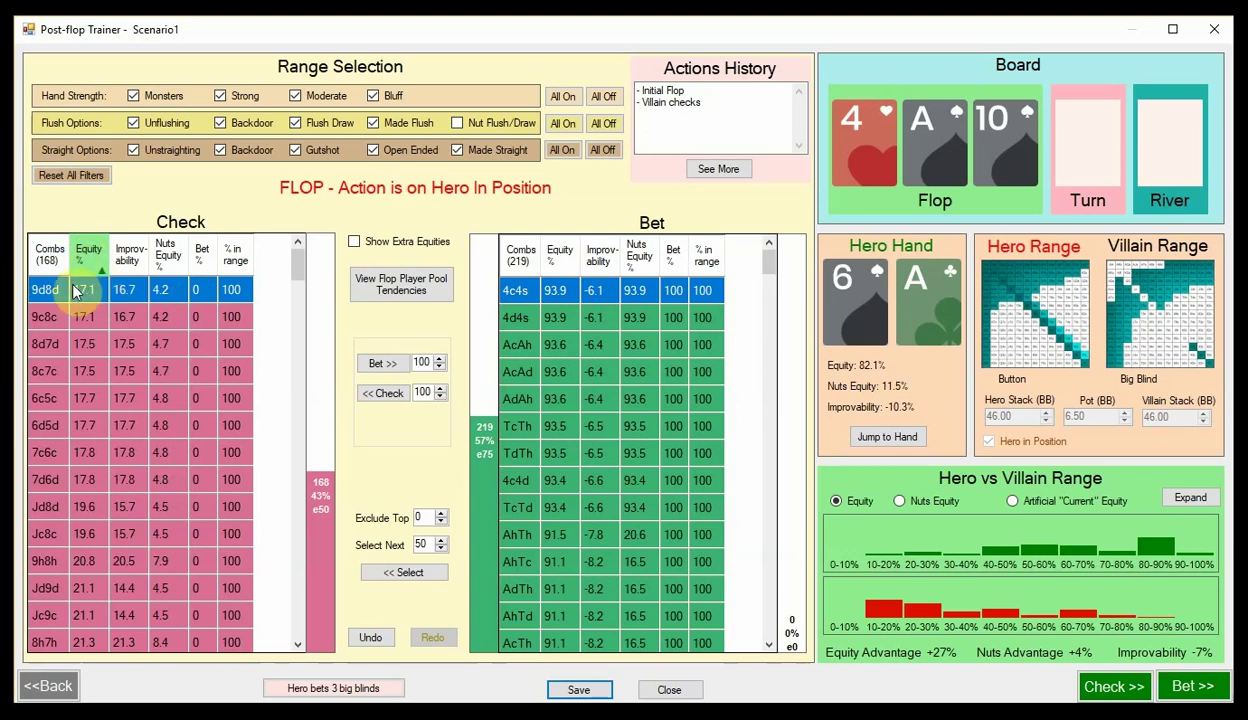
left_click_drag(78, 295, 113, 541)
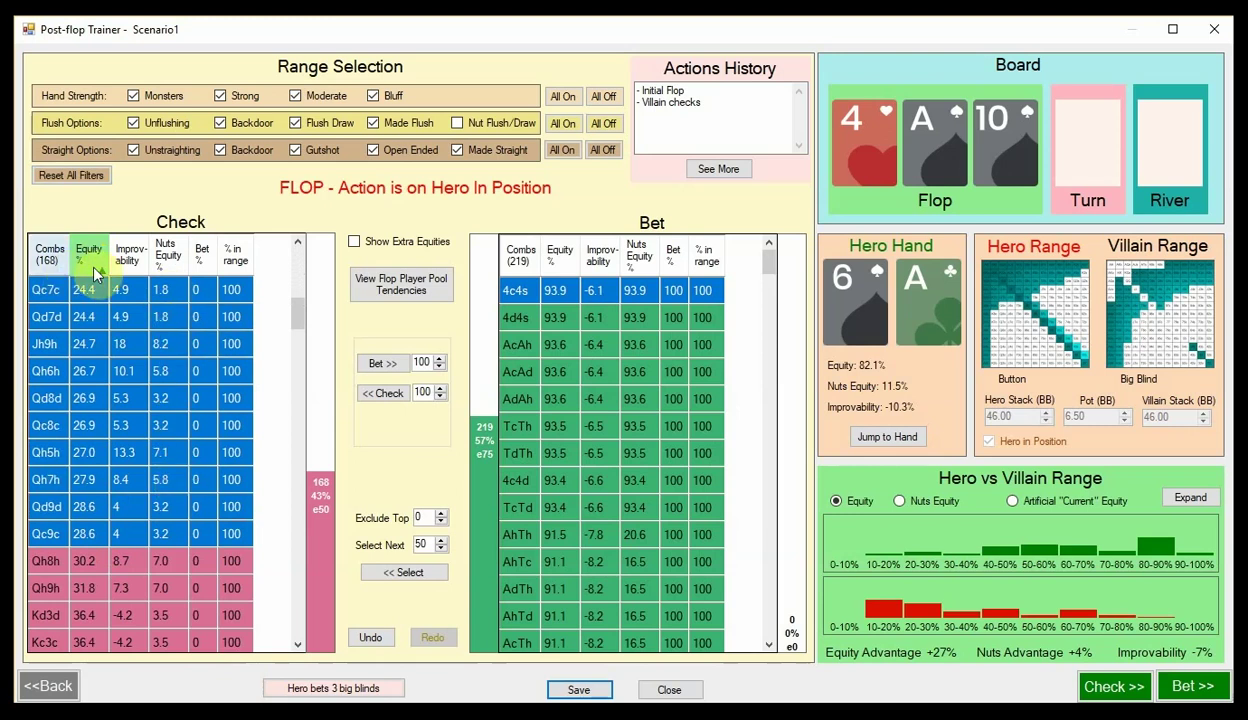
left_click(366, 362)
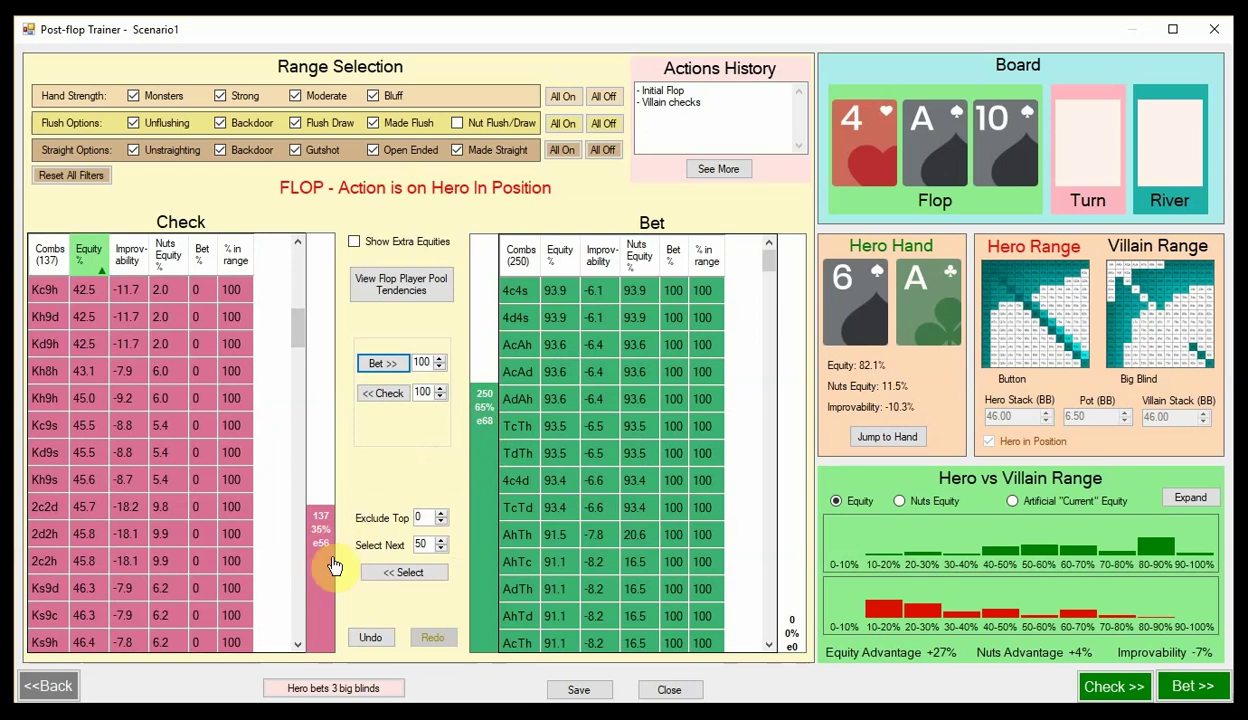
- Review the hero's remaining checking combos and examine the checking range and betting range grids
scroll(110, 440, "up", 6)
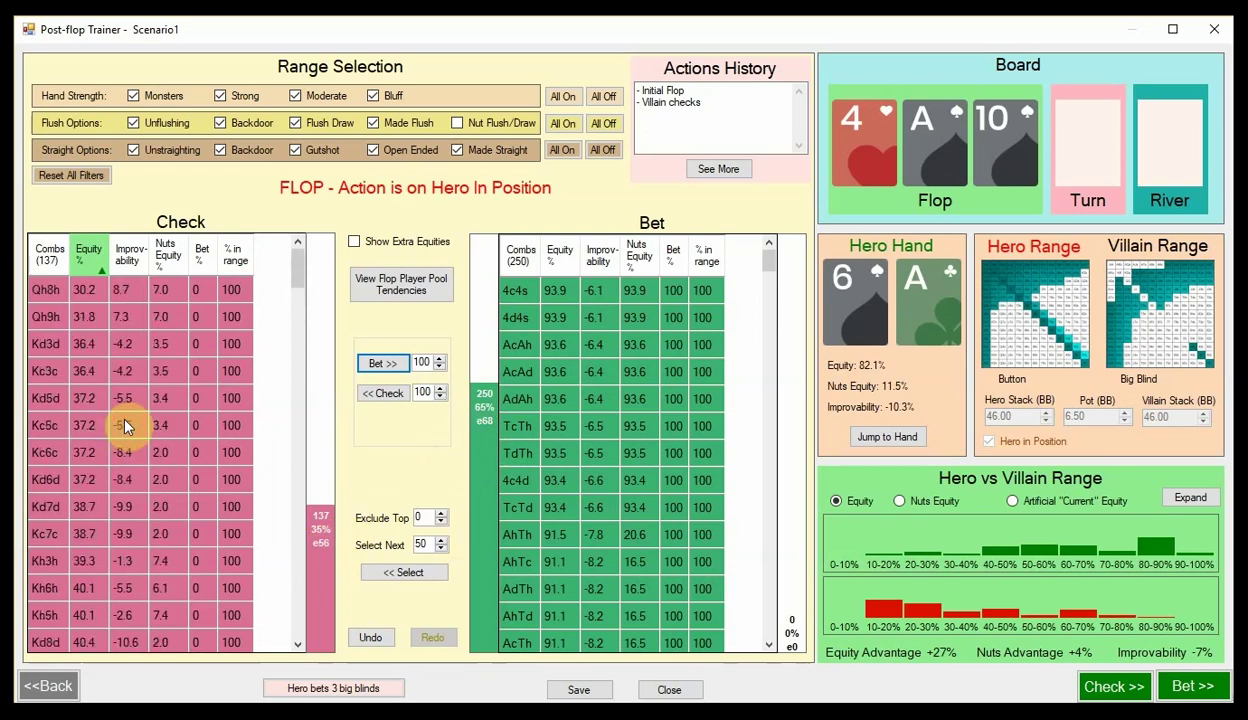
scroll(125, 425, "down", 8)
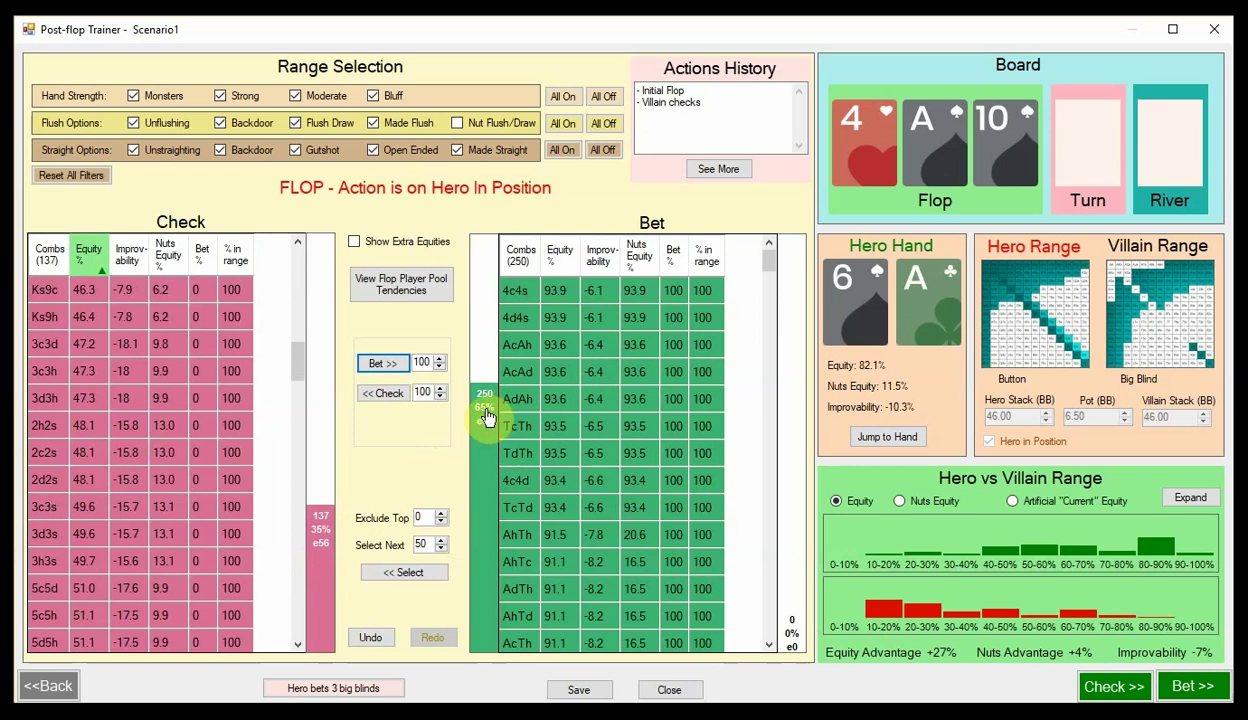
left_click(320, 556)
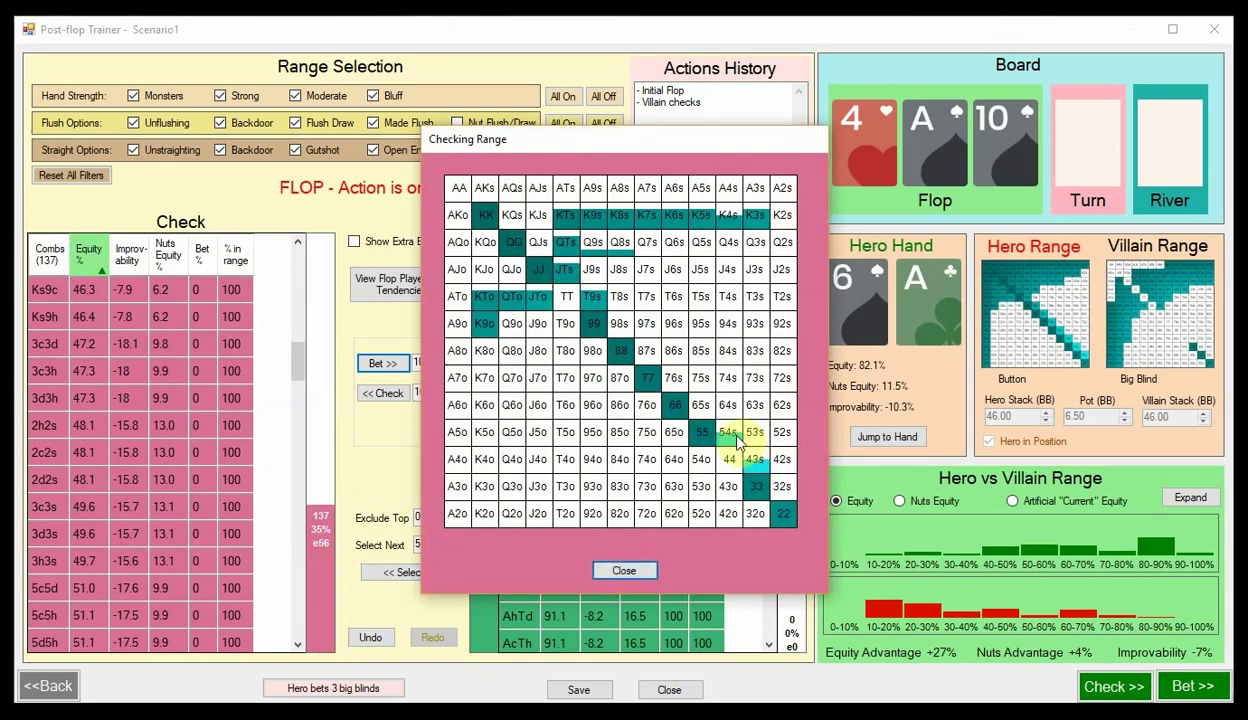
left_click(626, 578)
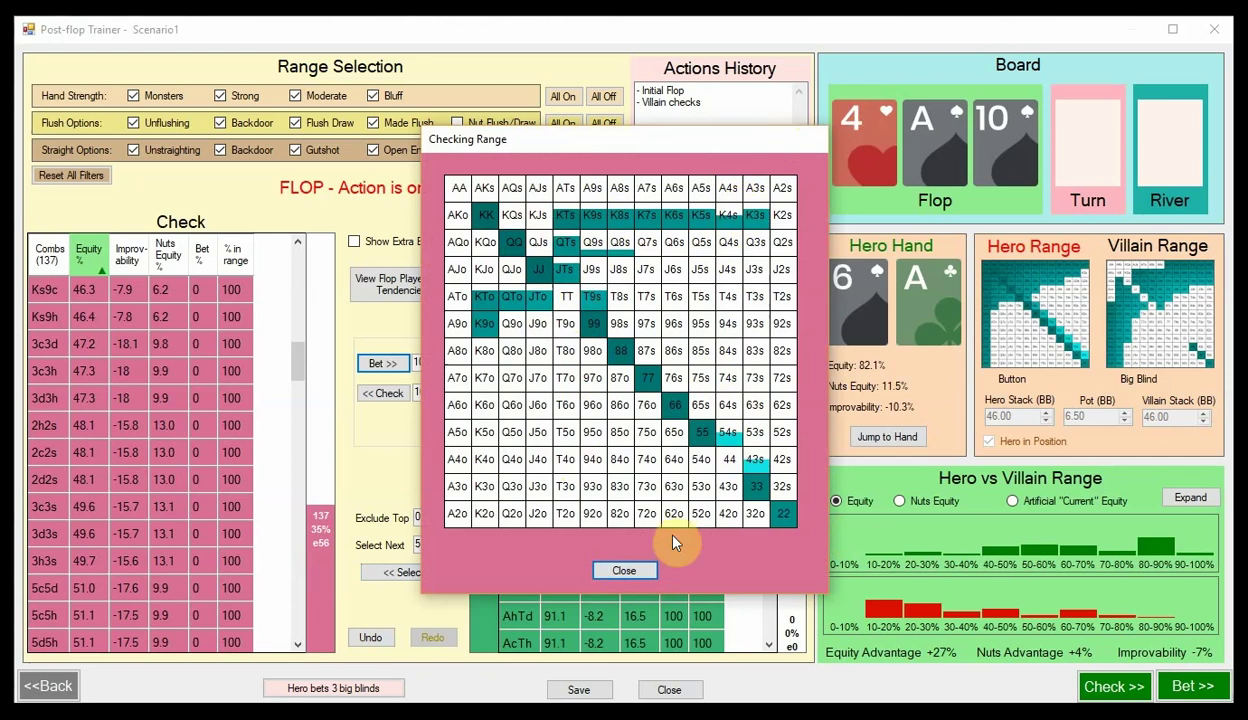
left_click(630, 569)
left_click(480, 503)
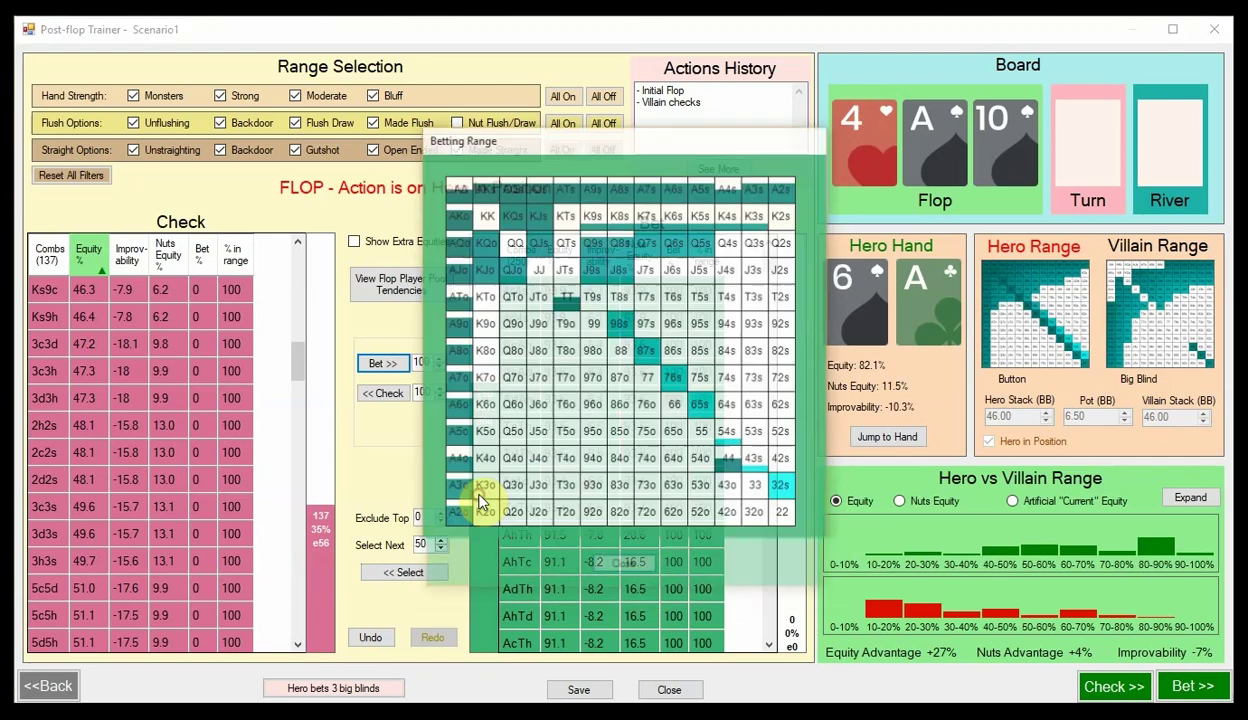
left_click(628, 570)
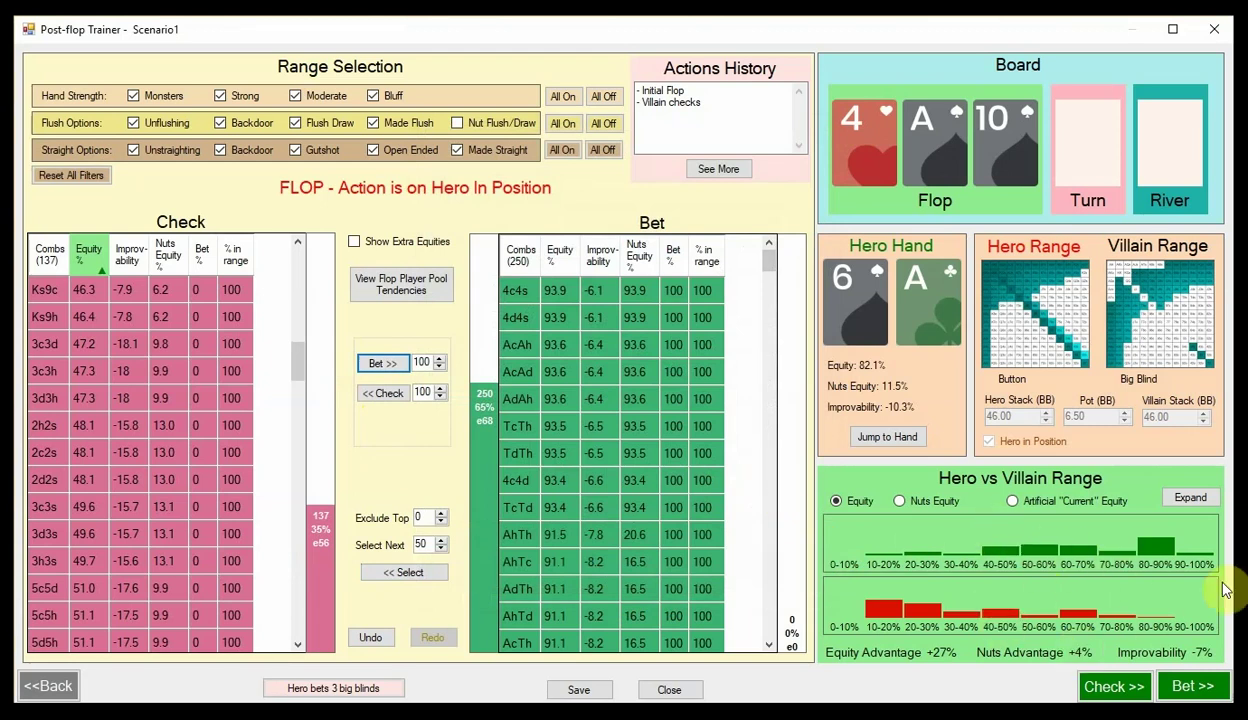
- Examine the expanded hero and villain histograms by equity and by nuts equity
left_click(1190, 498)
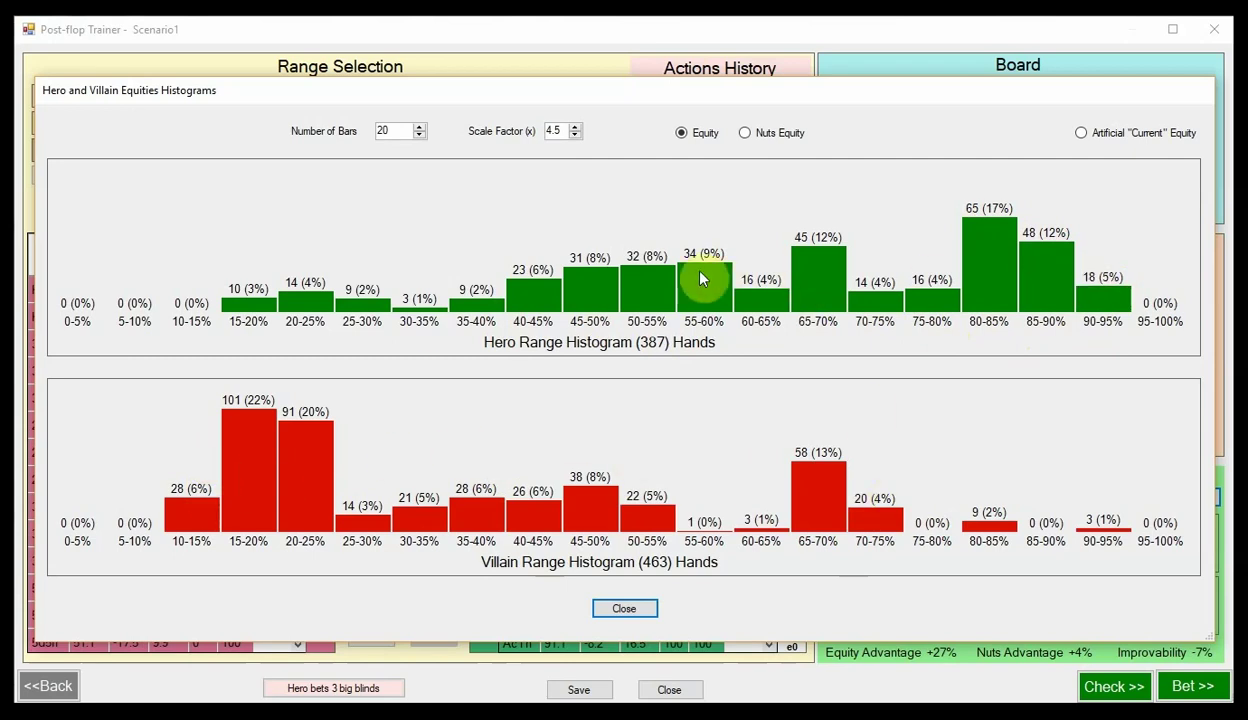
left_click(747, 135)
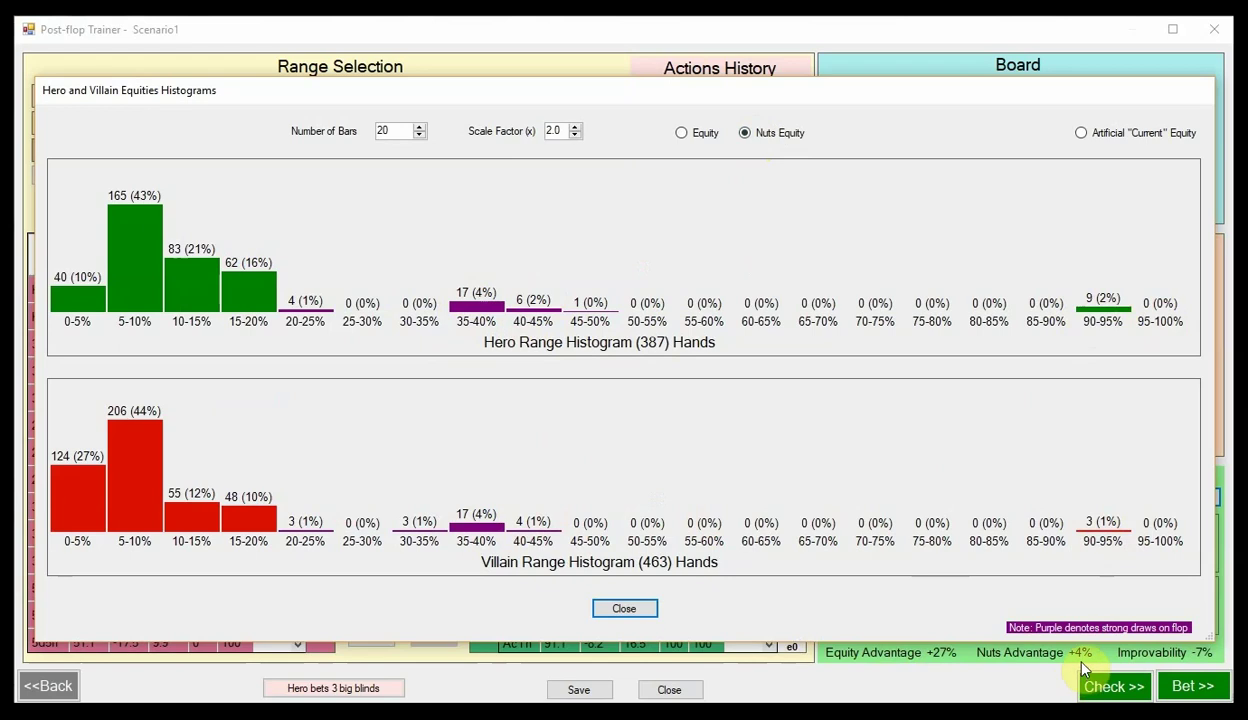
left_click(624, 610)
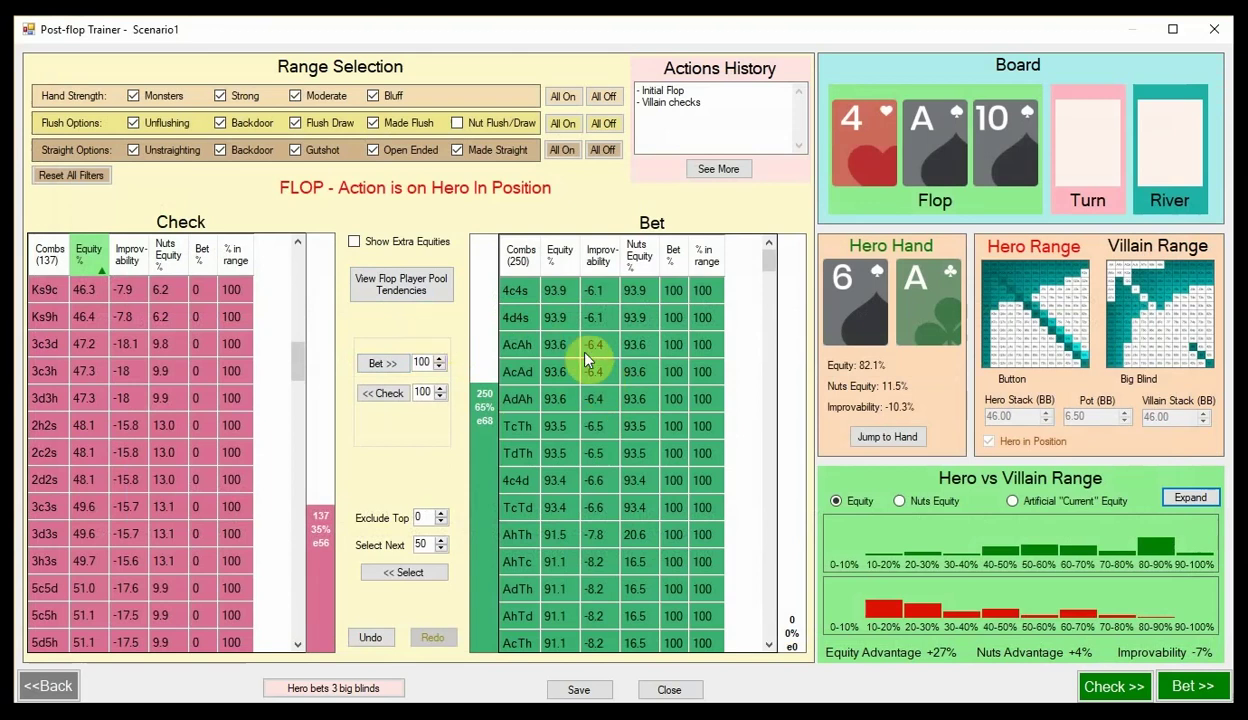
- Apply the hero's bet of 3 big blinds and examine the expanded equity histograms for the villain's decision
left_click(368, 692)
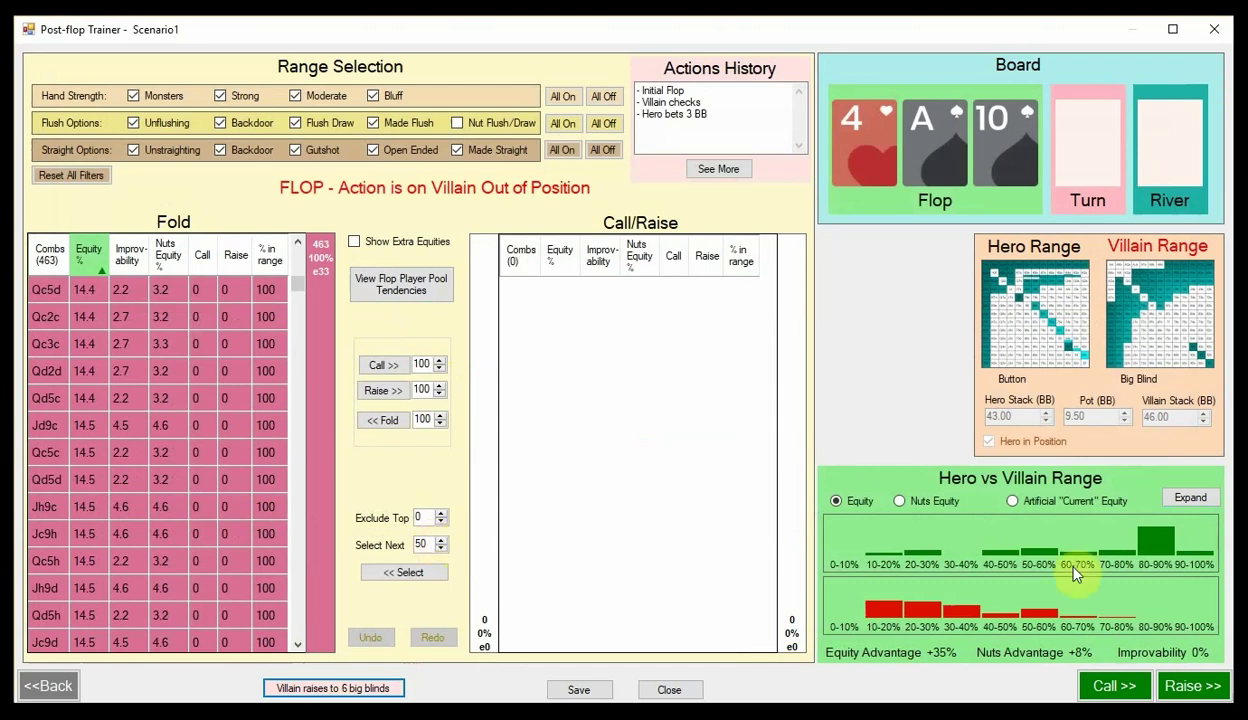
left_click(1192, 497)
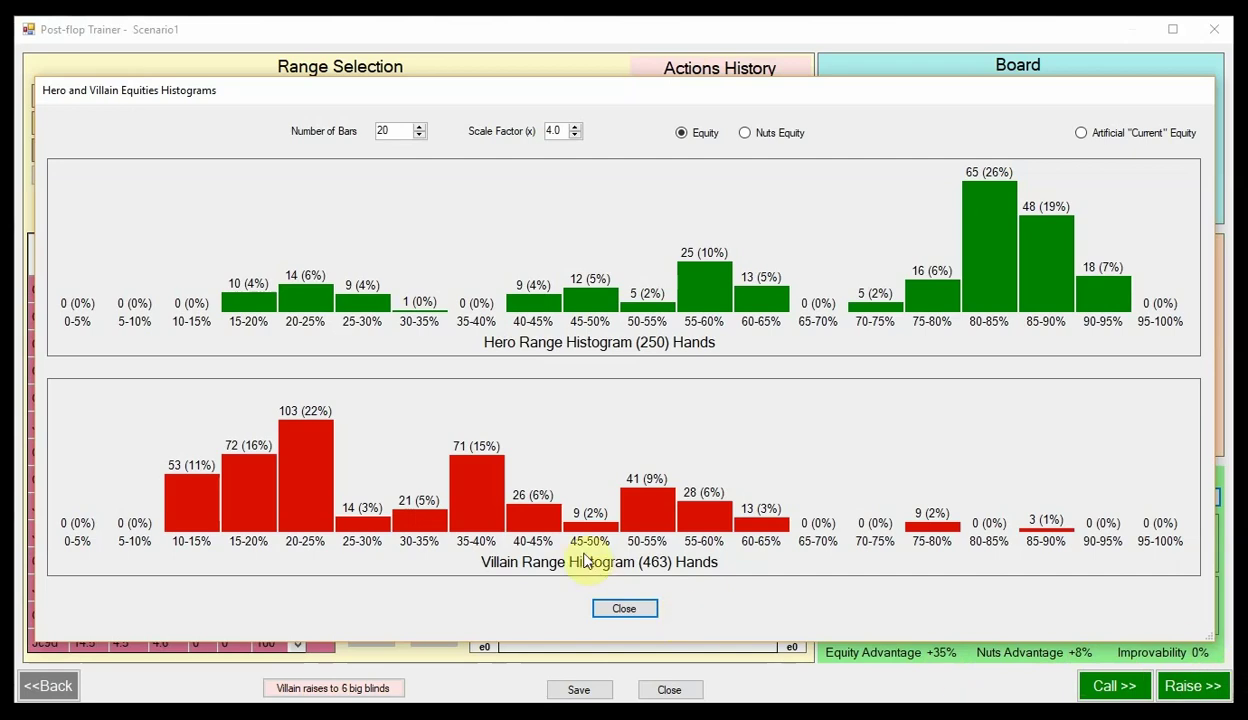
left_click(626, 609)
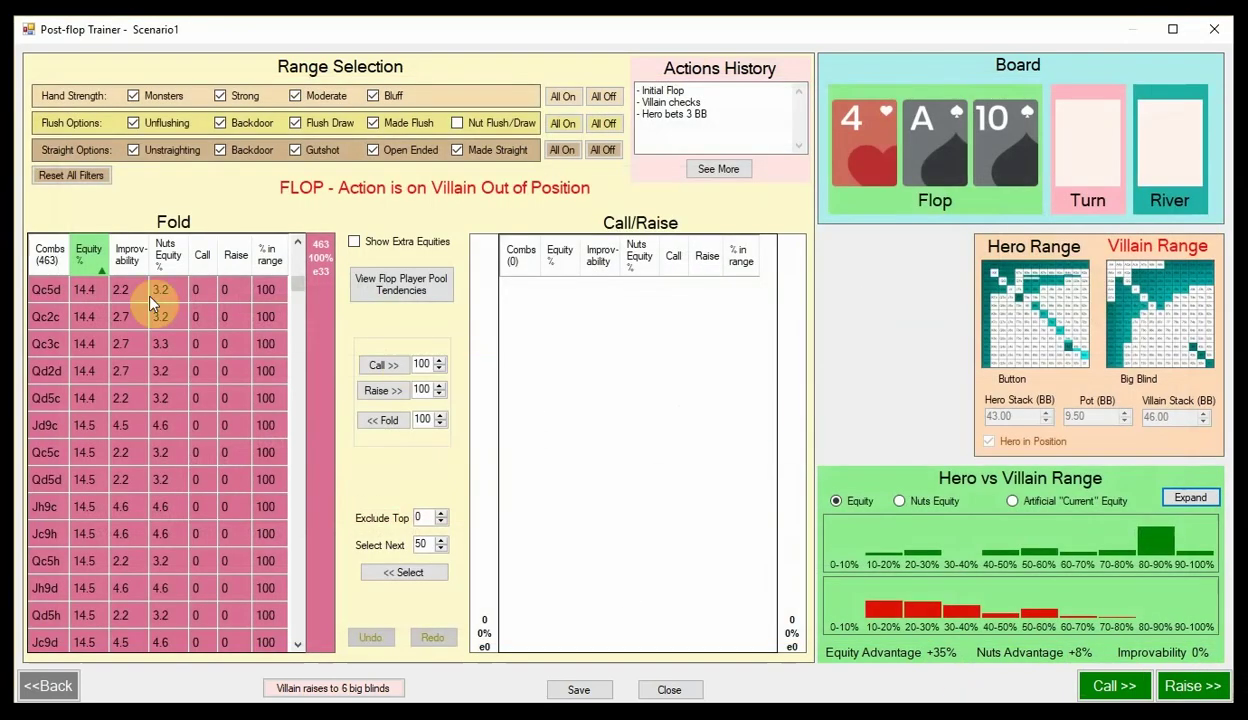
- Sort the villain's folding combos by descending equity and move the strongest ones, from 4c4s through Ad4d, to Raise
left_click(101, 269)
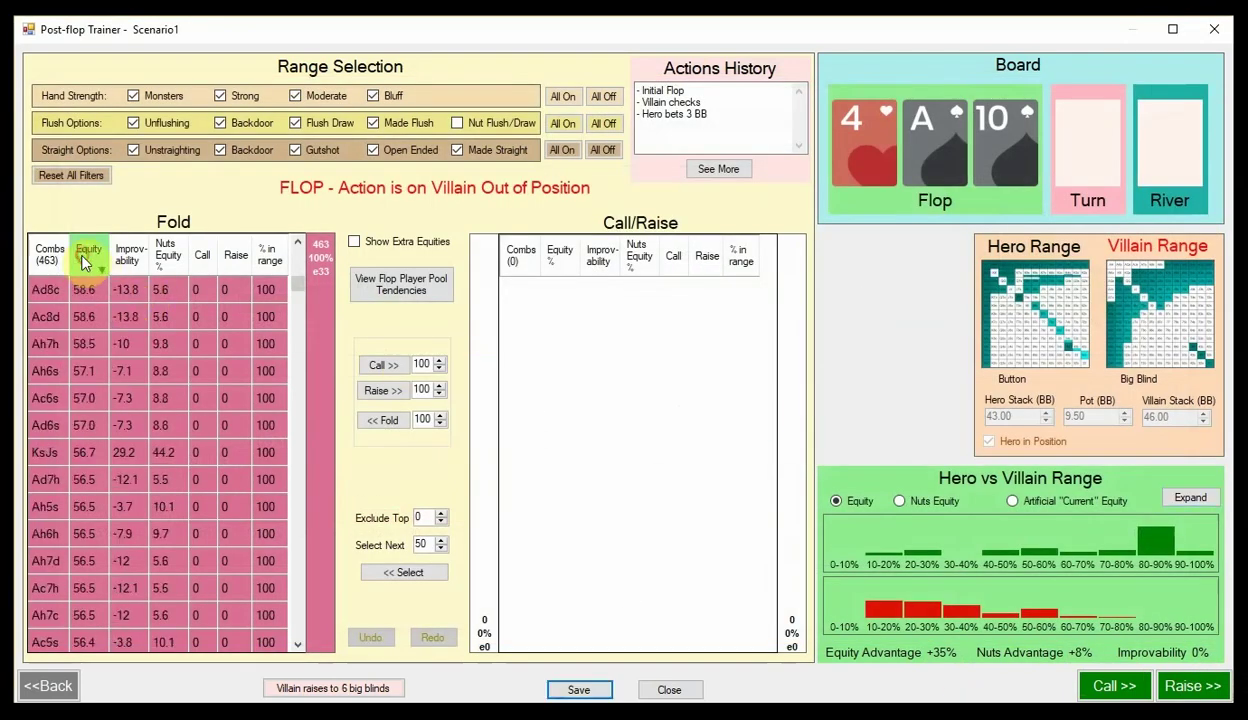
left_click(152, 290)
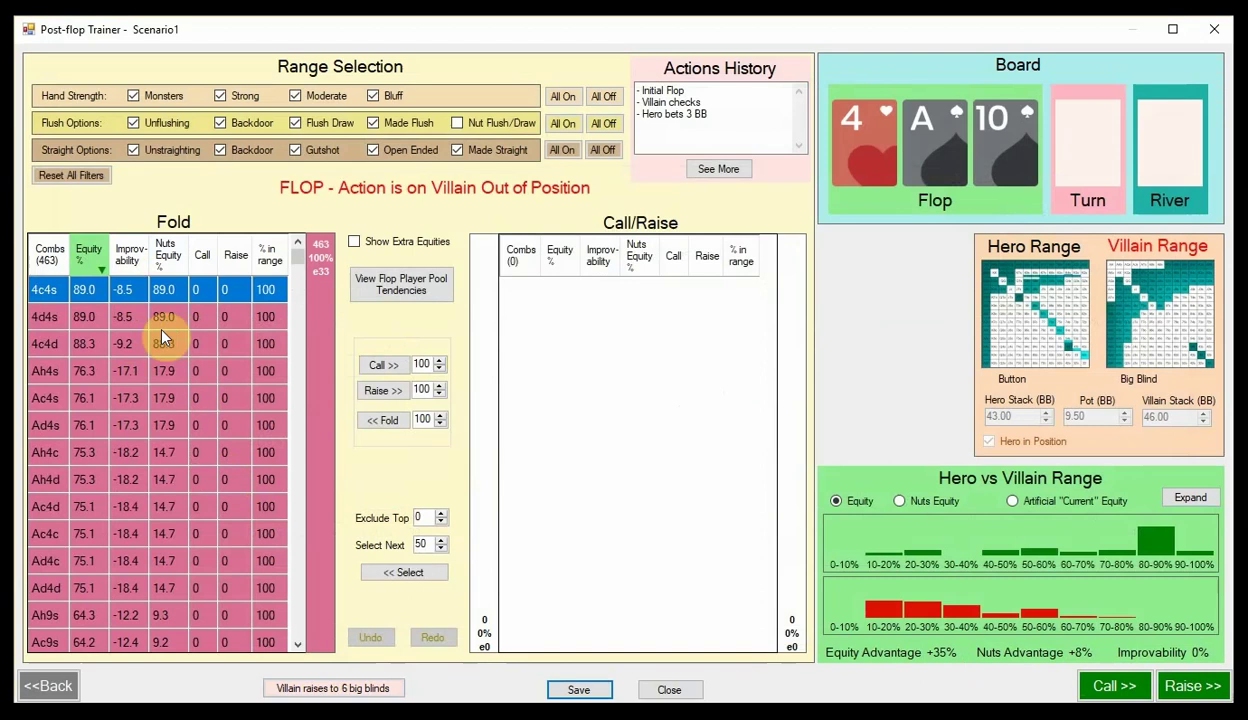
left_click_drag(85, 300, 147, 602)
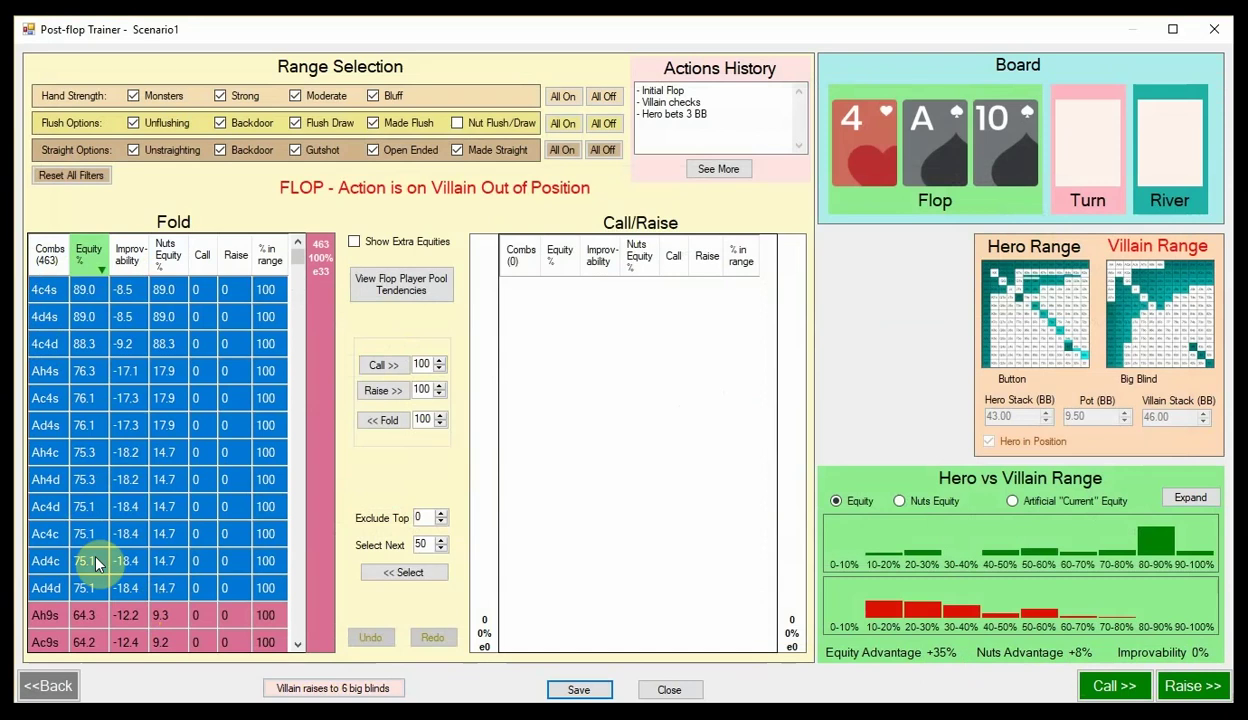
left_click(376, 390)
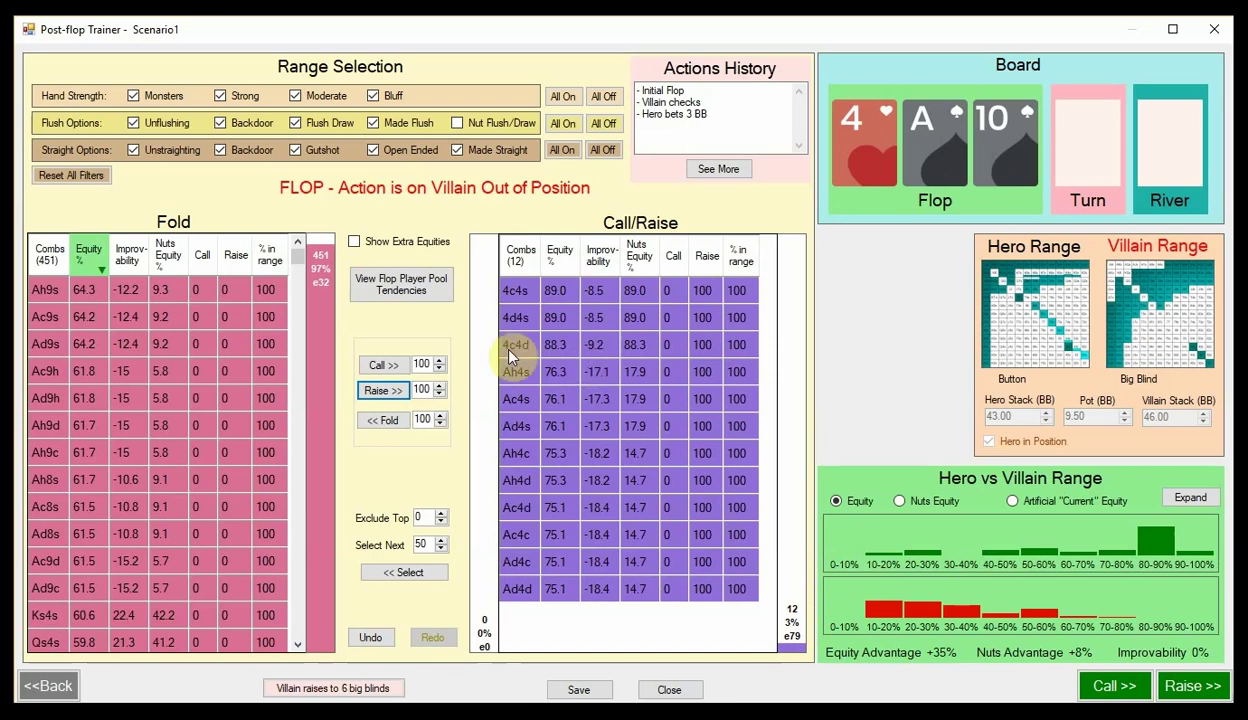
- Examine the flop player pool tendencies with the 4hAsTs flop texture applied to both filters
left_click(414, 286)
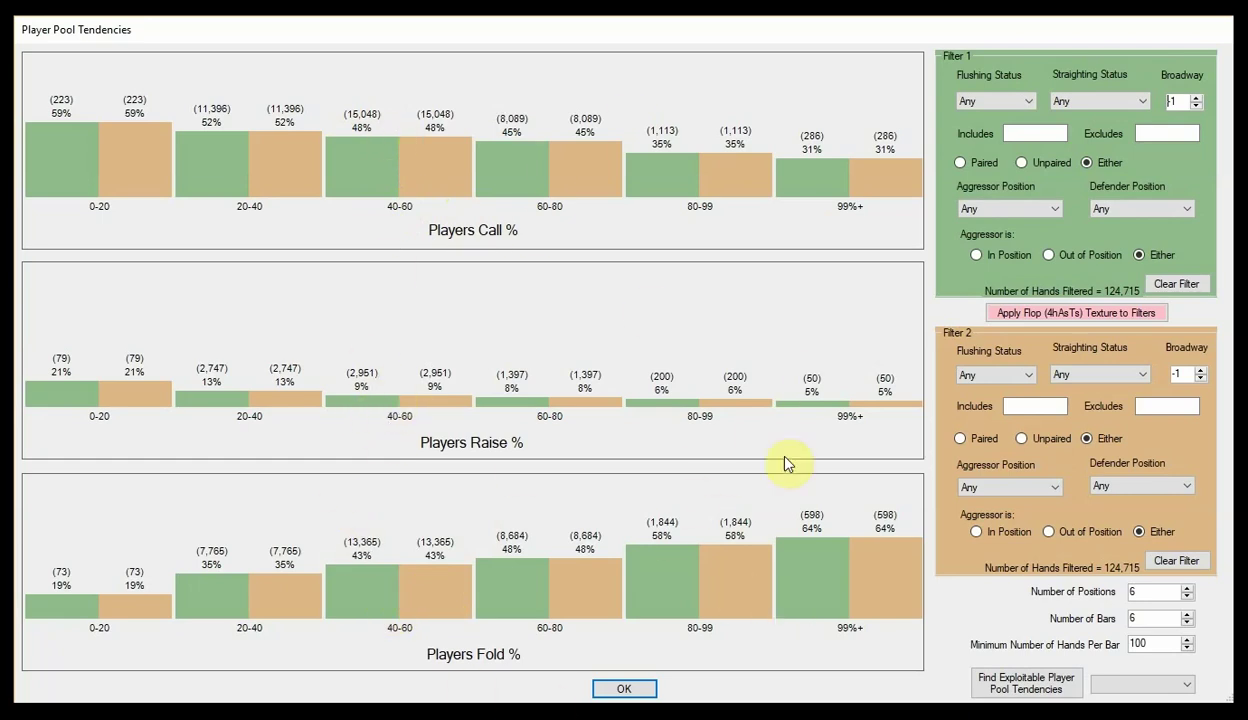
left_click(1130, 317)
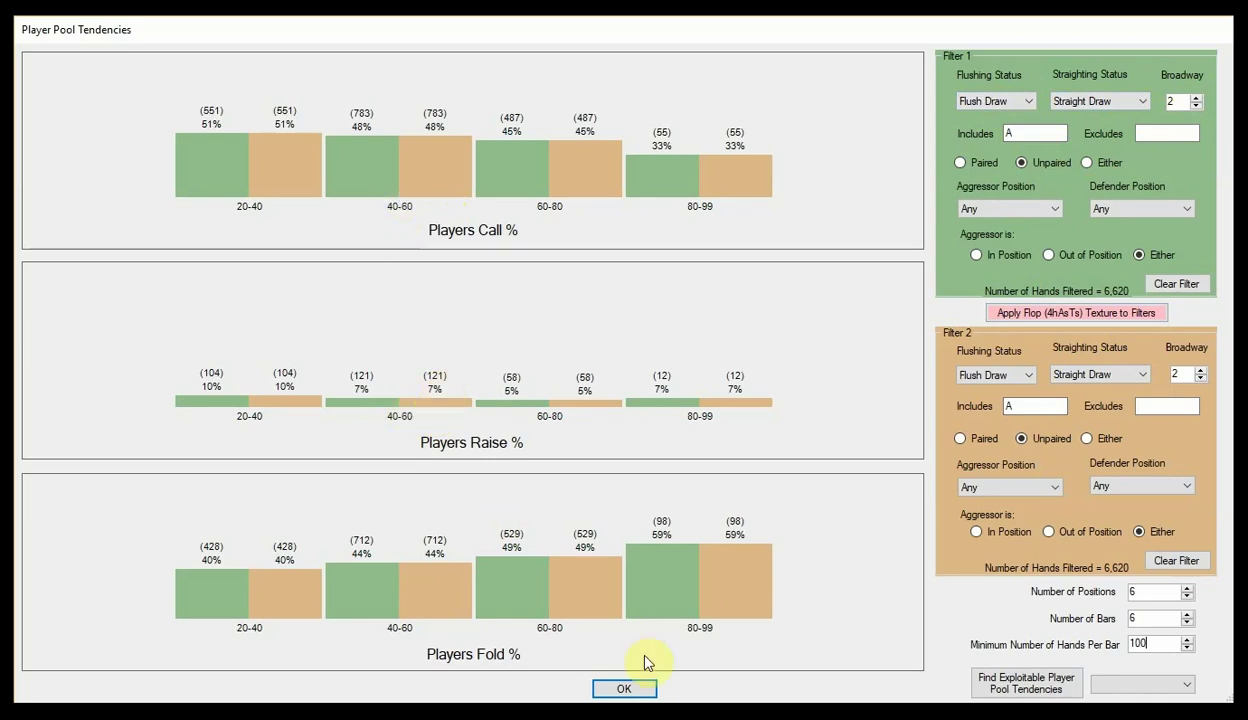
left_click(630, 689)
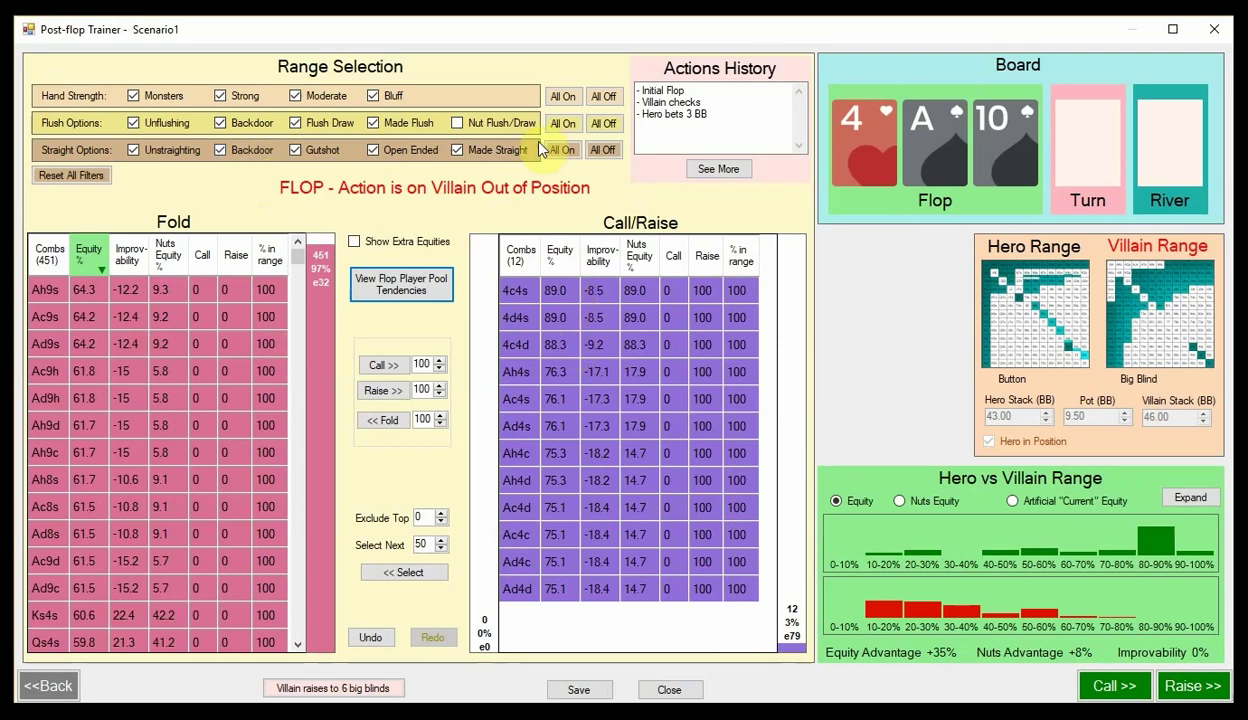
- Limit the flush options to Flush Draw and Nut Flush/Draw, move all of those villain combos to Raise, and reset the filters
left_click(606, 125)
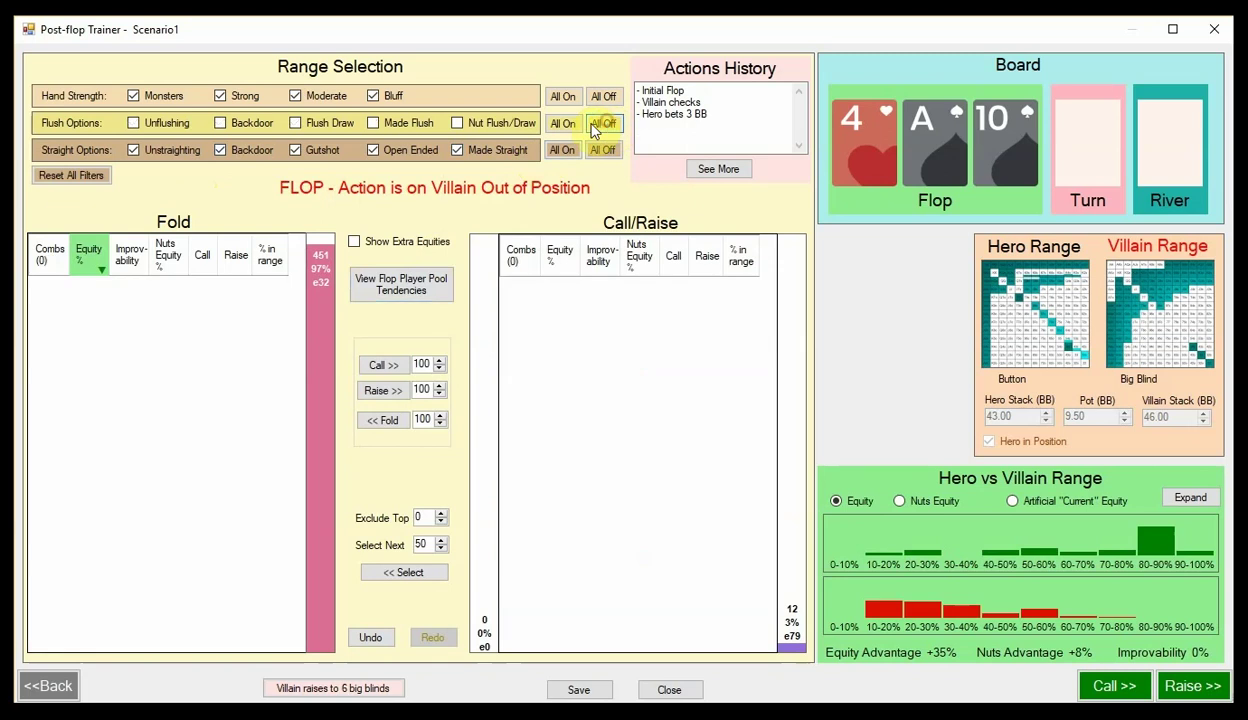
left_click(305, 123)
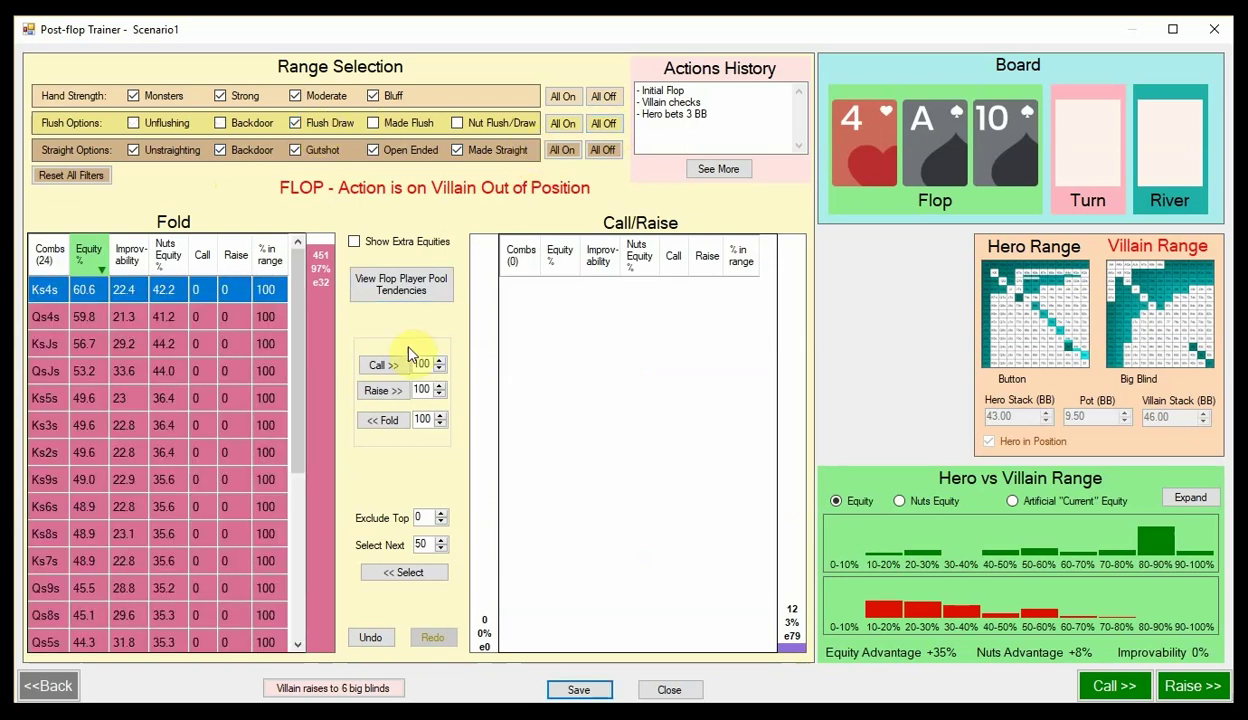
left_click(478, 123)
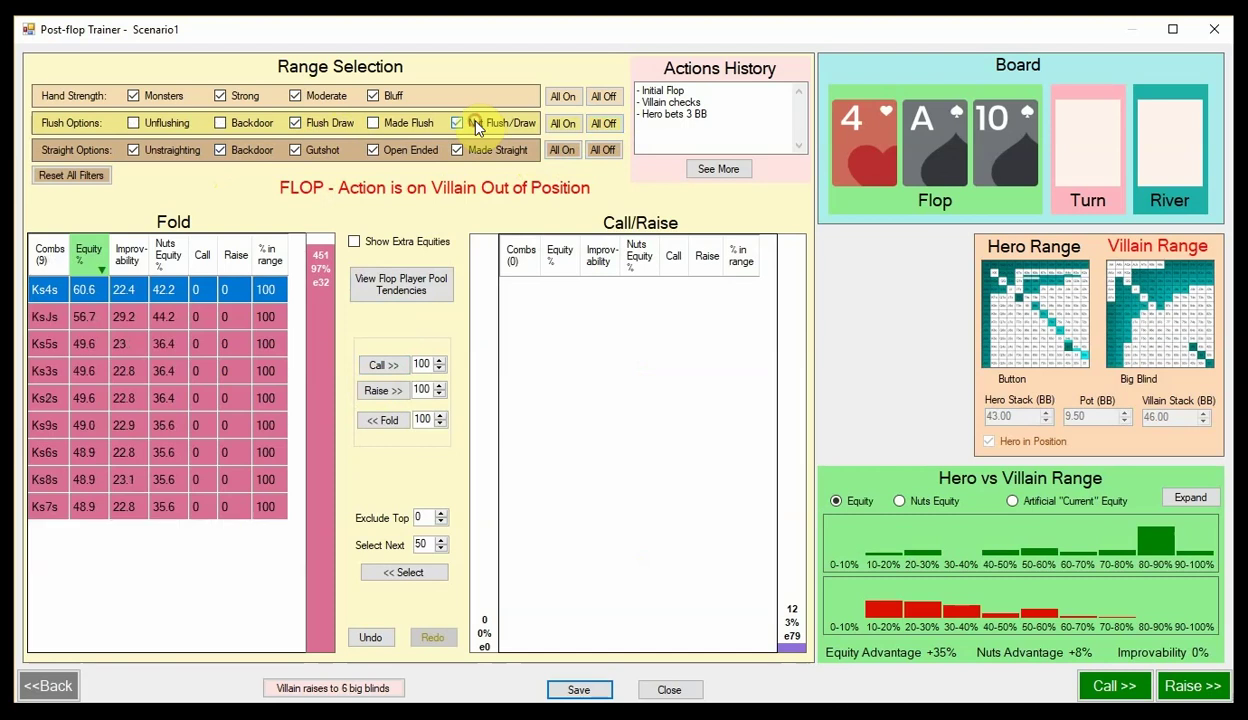
left_click(189, 344)
key("ctrl+a")
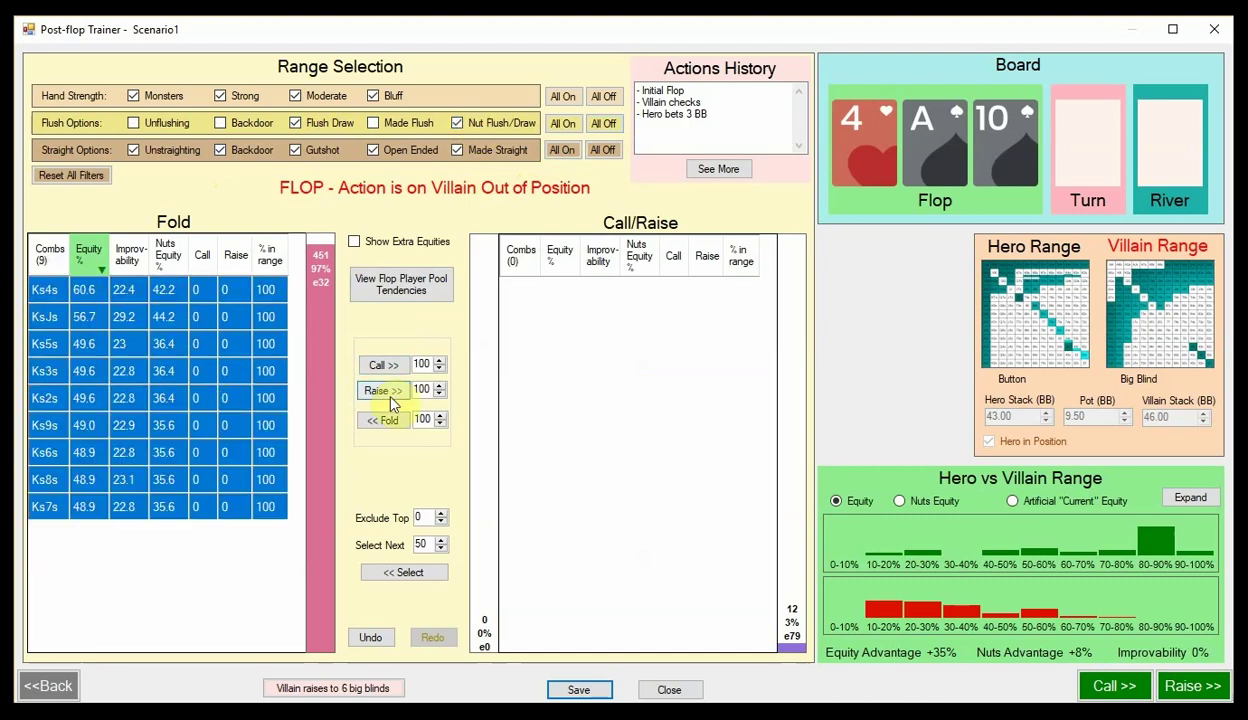
left_click(378, 388)
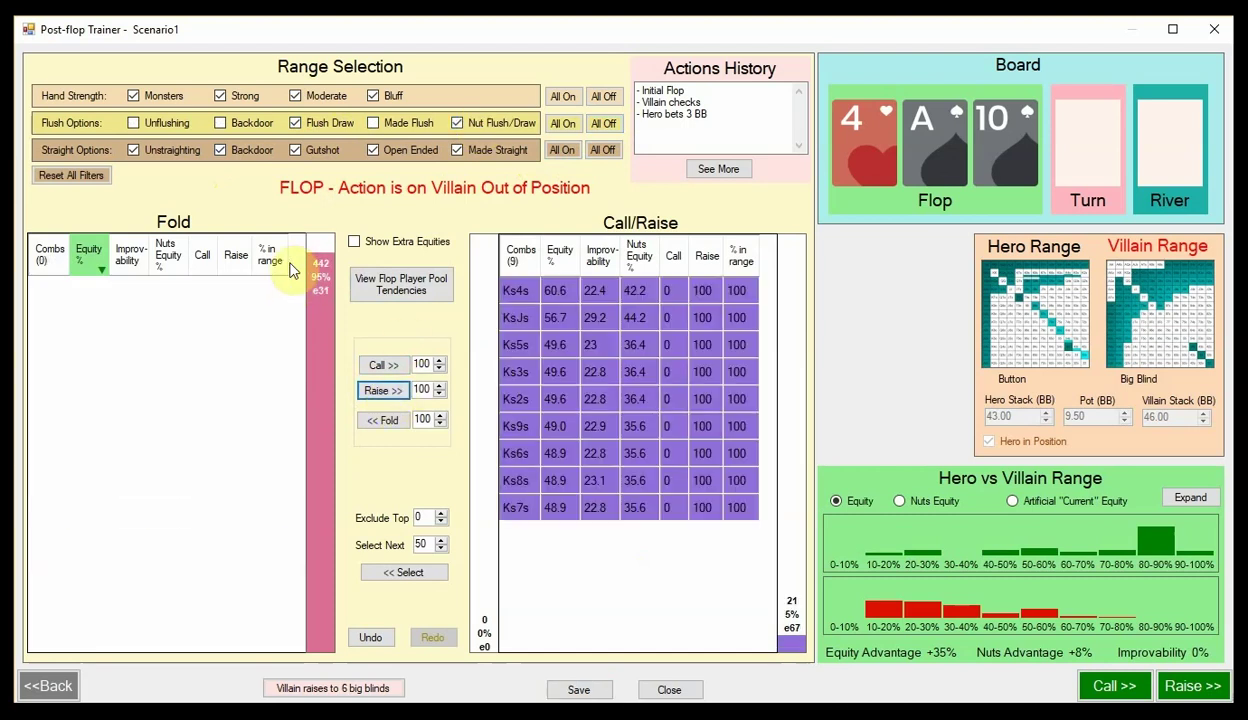
left_click(97, 176)
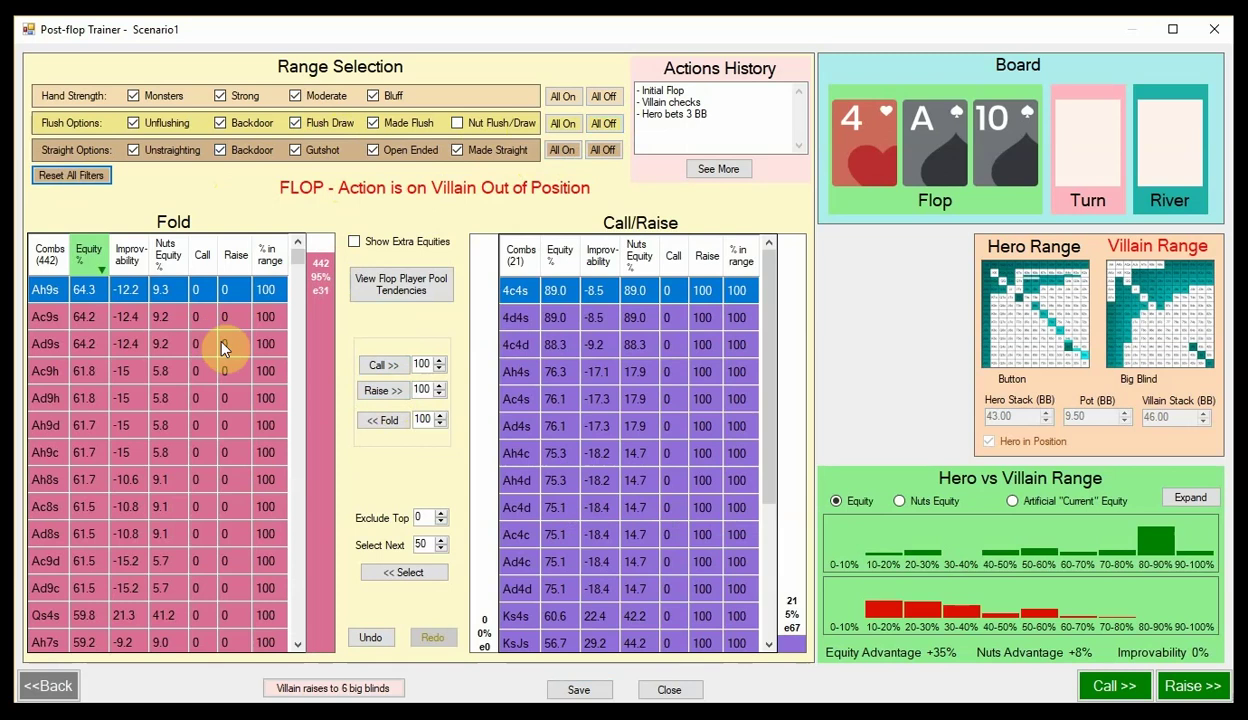
left_click(603, 123)
left_click(333, 126)
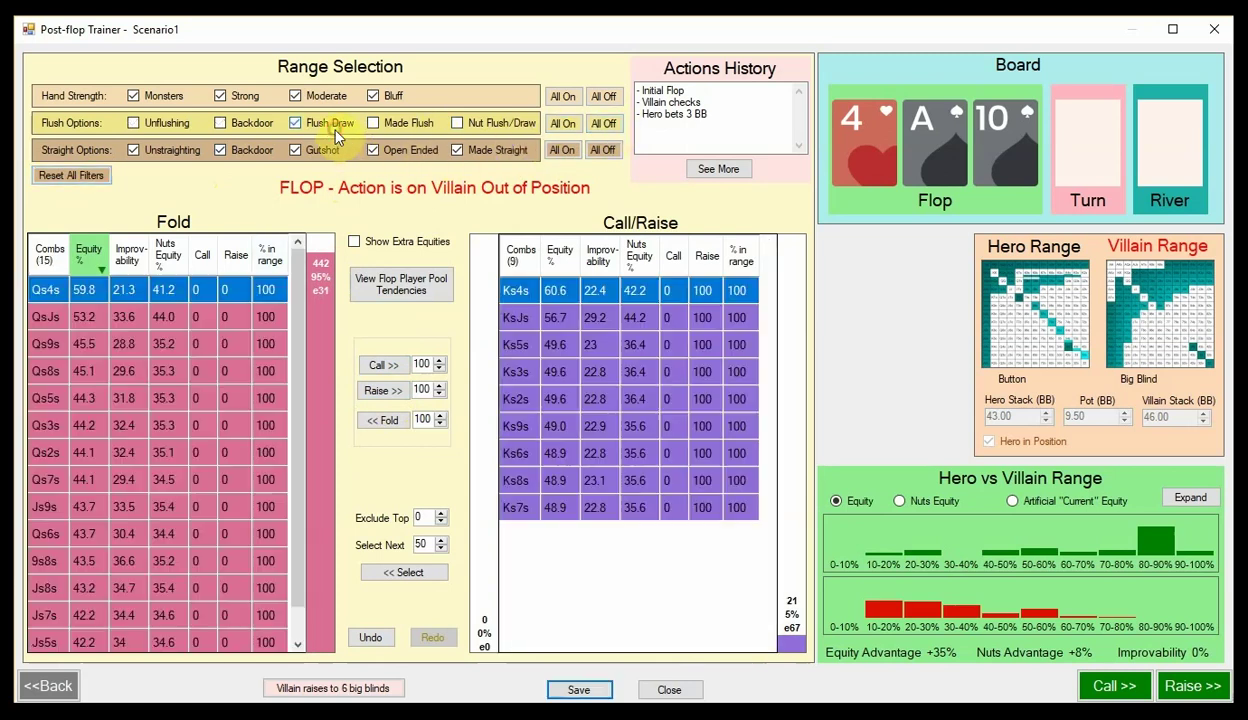
left_click(75, 175)
- Sort the villain's folding combos by descending nuts equity and move the flush draws from QsJs through Js5s to Raise
left_click(175, 265)
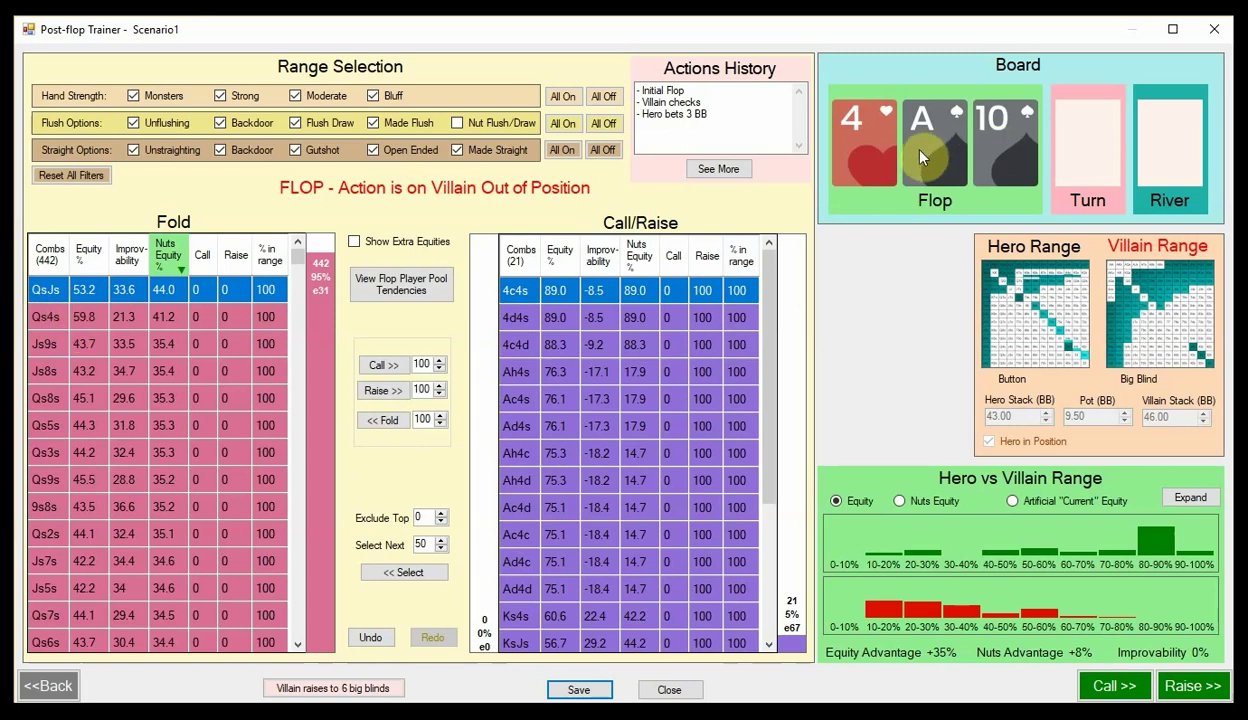
left_click(95, 318, "ctrl")
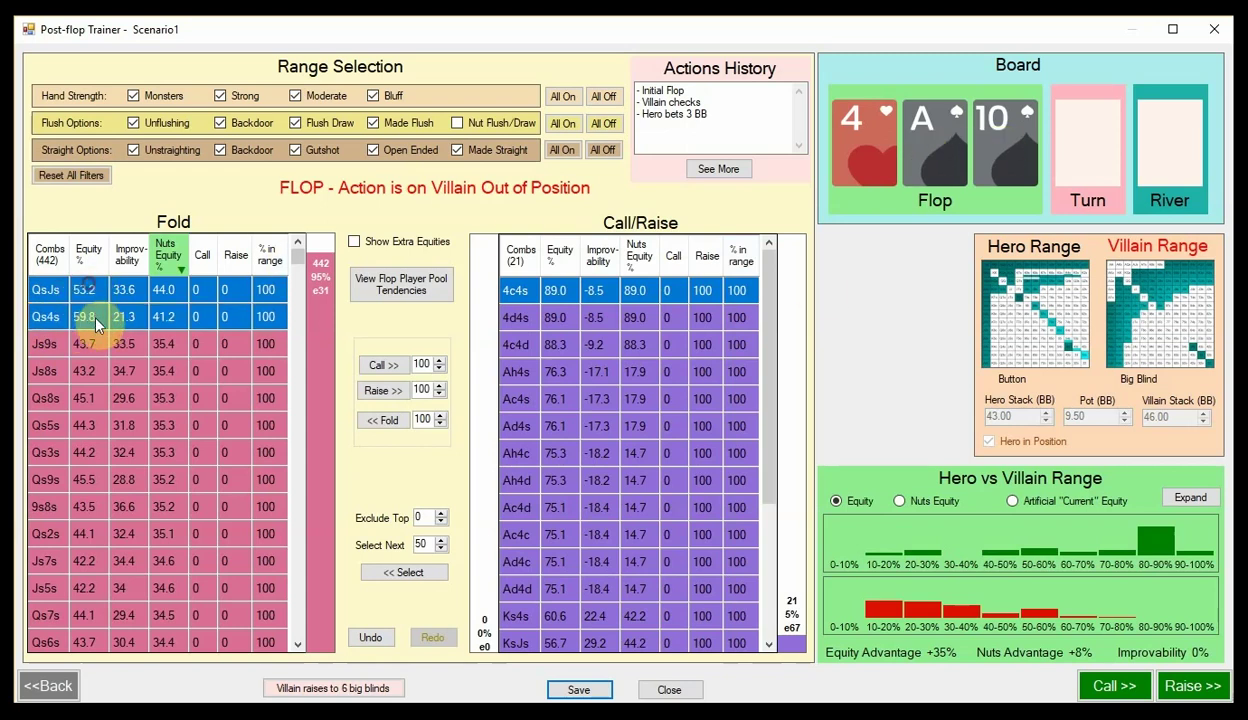
left_click_drag(95, 318, 111, 502)
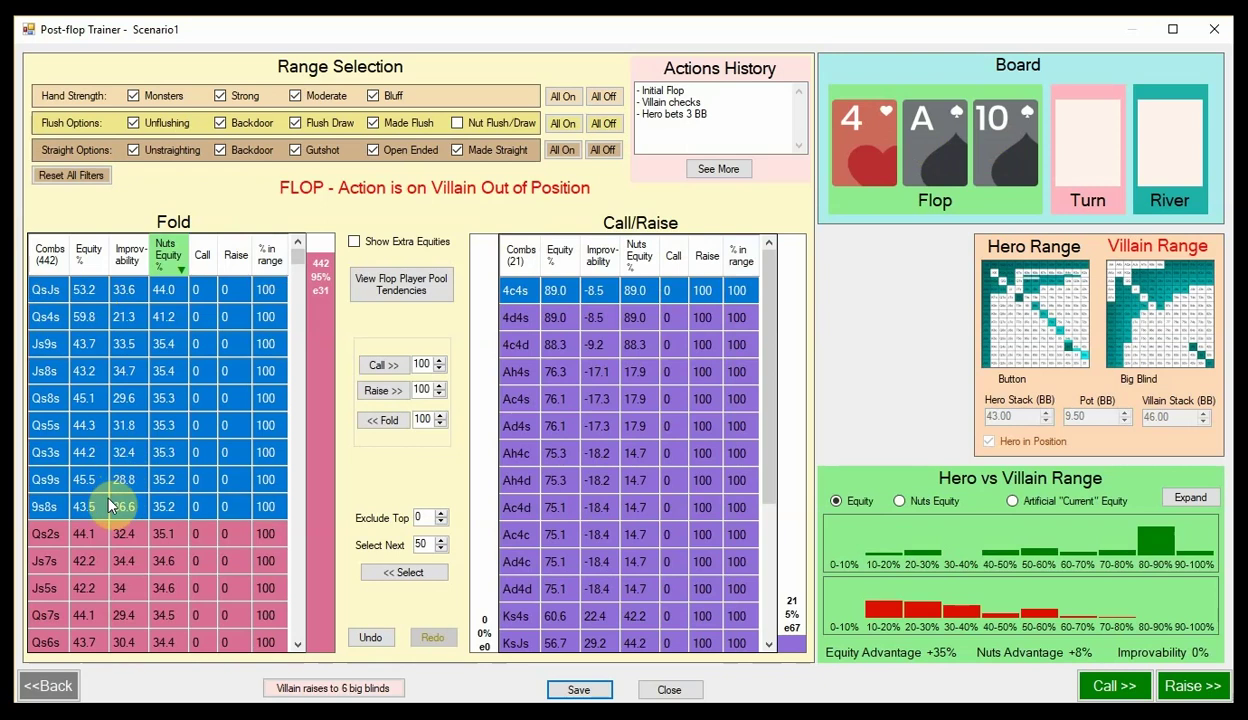
left_click(383, 391)
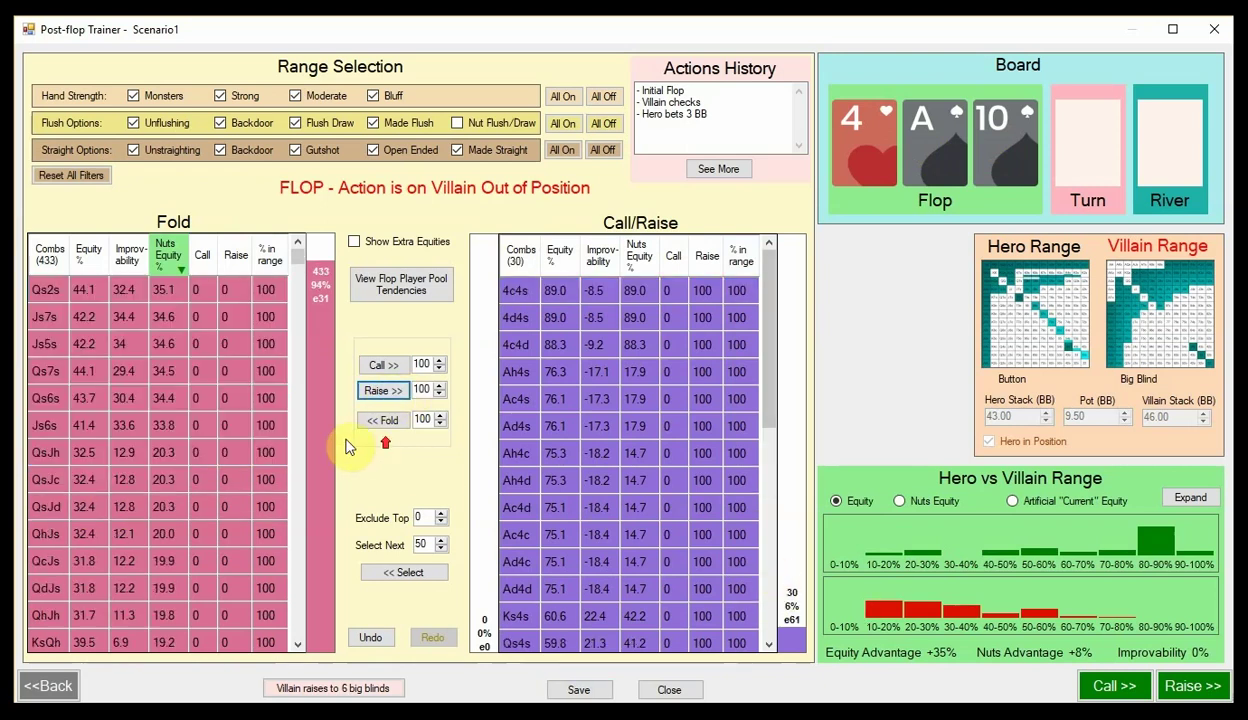
left_click_drag(113, 289, 111, 343)
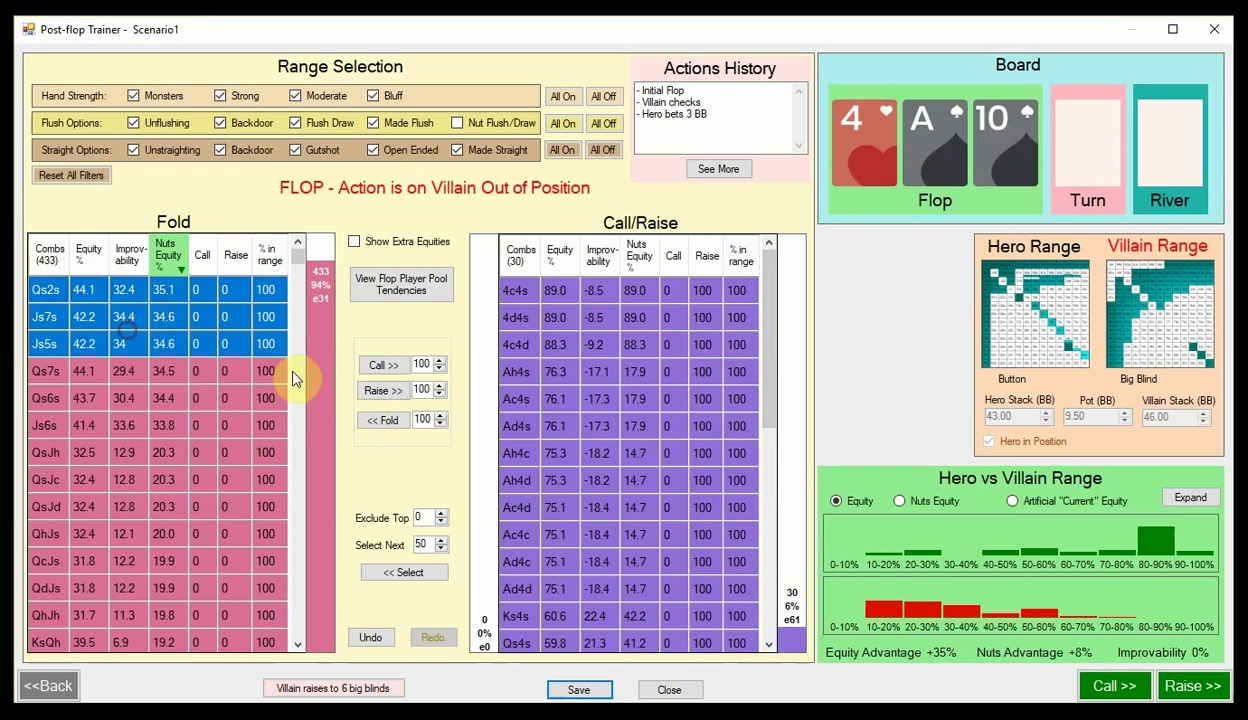
left_click(380, 391)
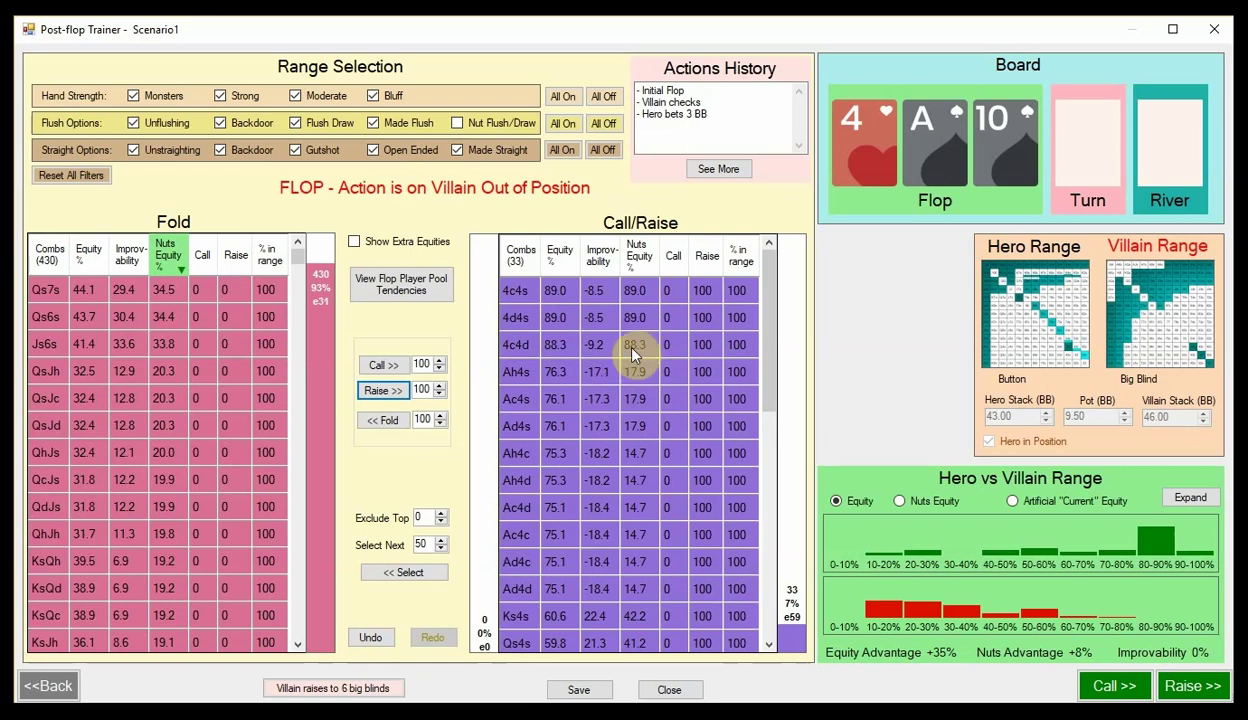
- Apply the villain's raise to 6 big blinds and examine the expanded equity histograms for the hero's decision
left_click(377, 692)
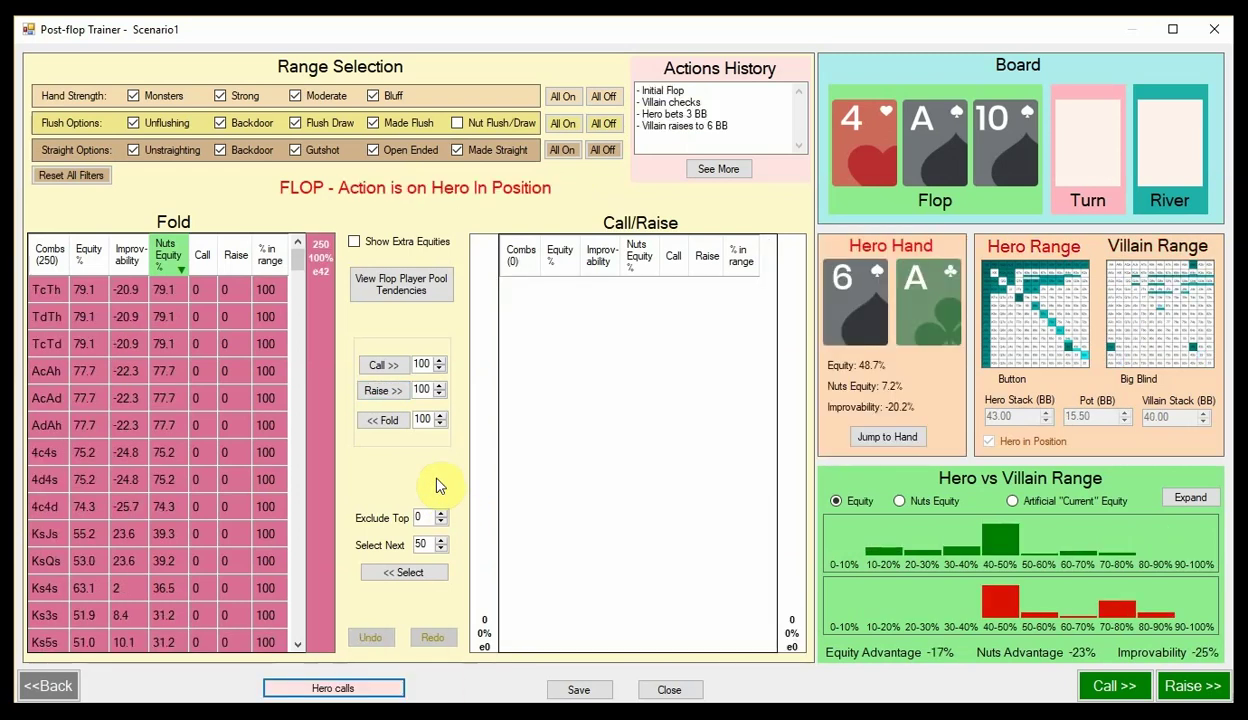
left_click(1192, 497)
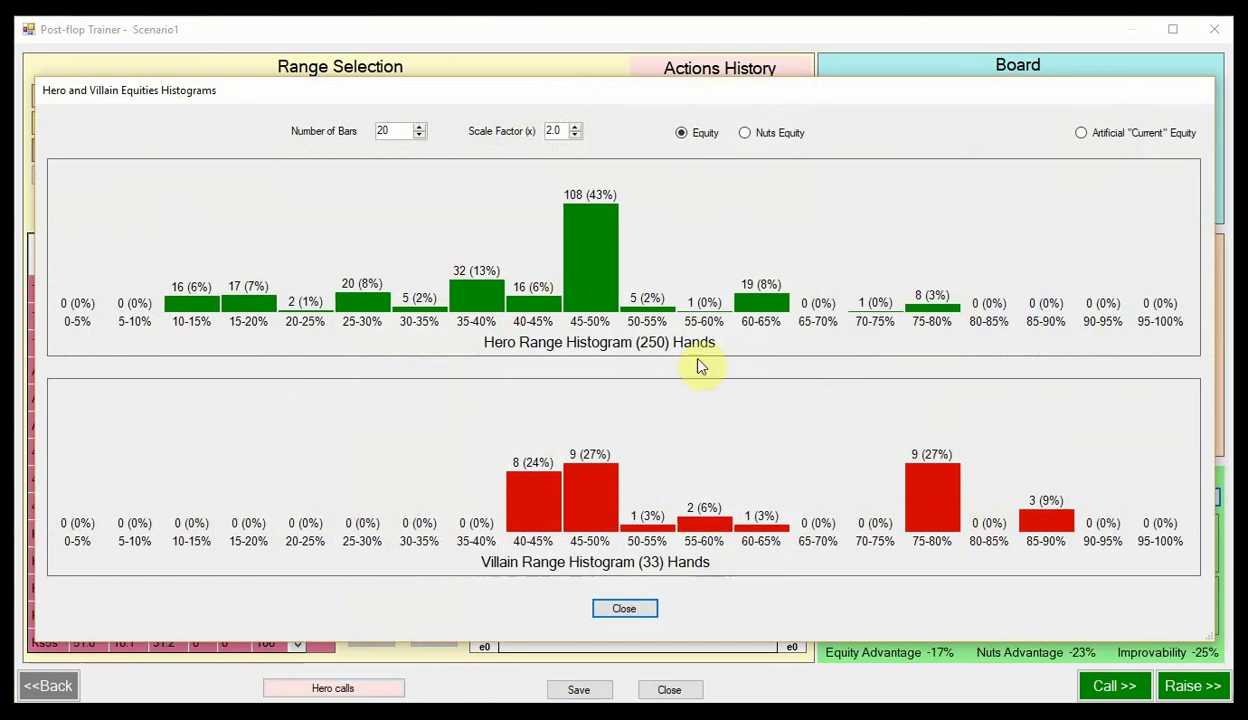
left_click(630, 609)
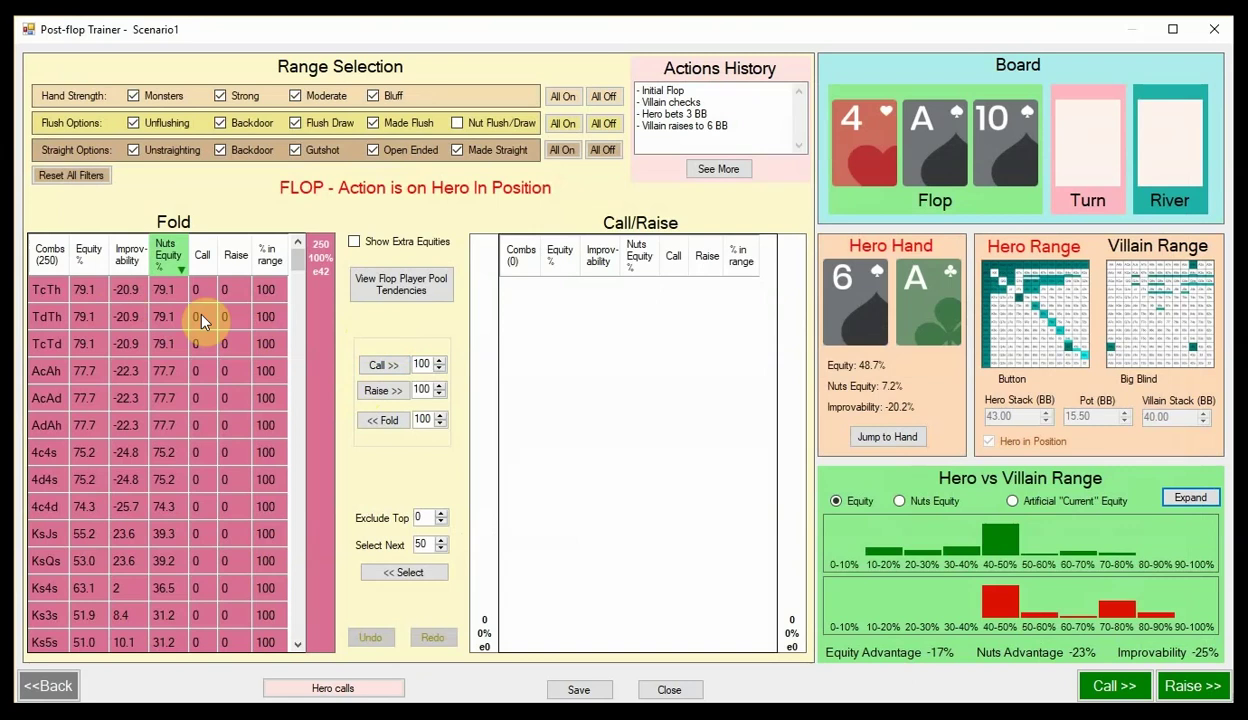
- Sort hero's combos by descending equity and move the sets from TcTh through 4c4d to Raise
left_click(90, 258)
left_click(90, 258)
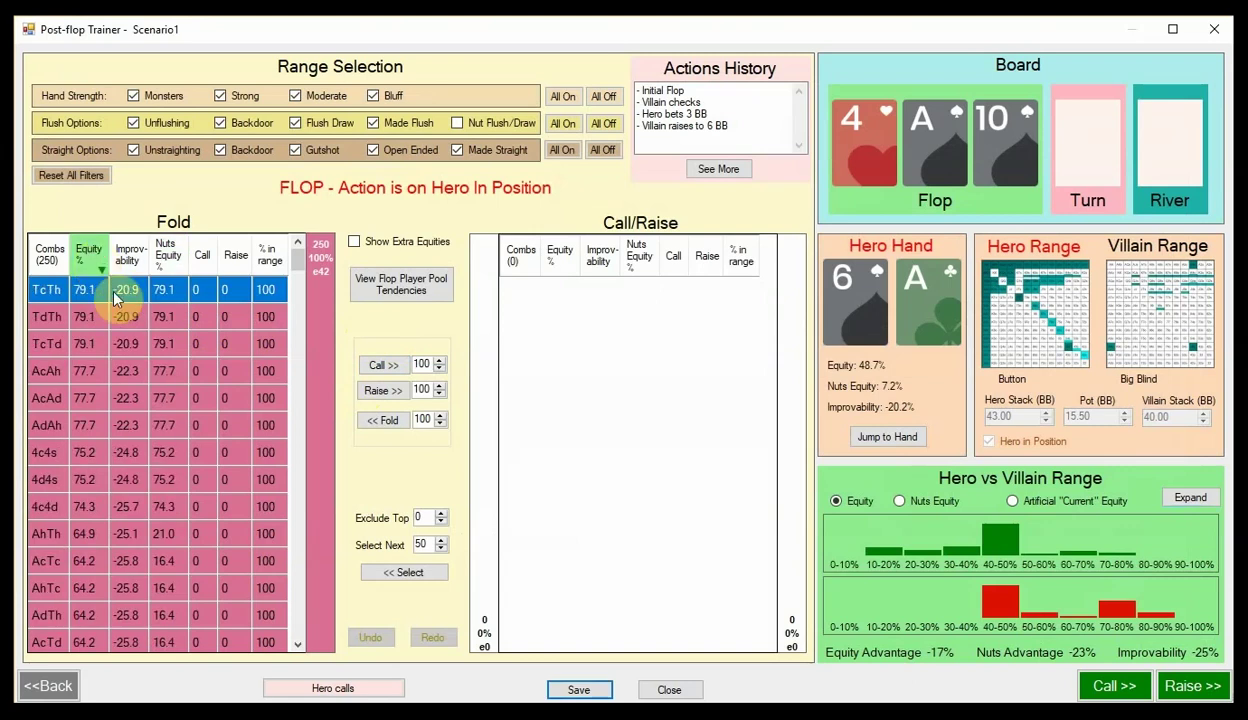
left_click_drag(115, 297, 100, 511)
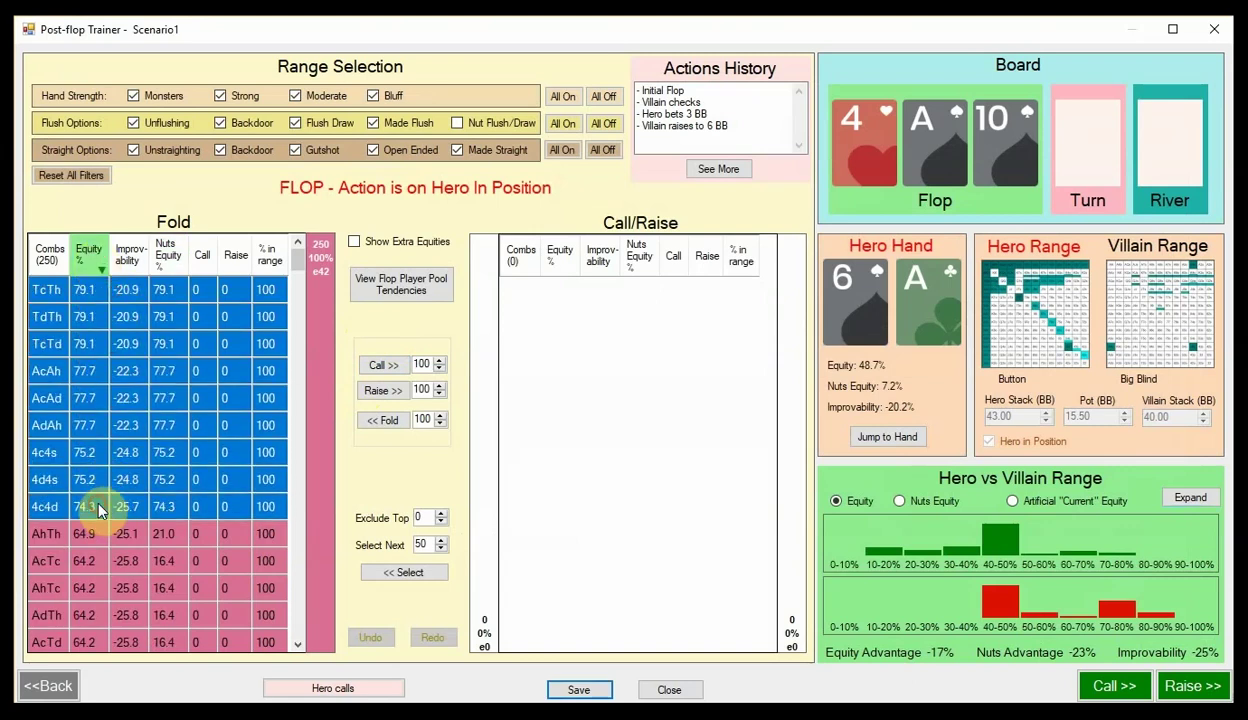
left_click(395, 390)
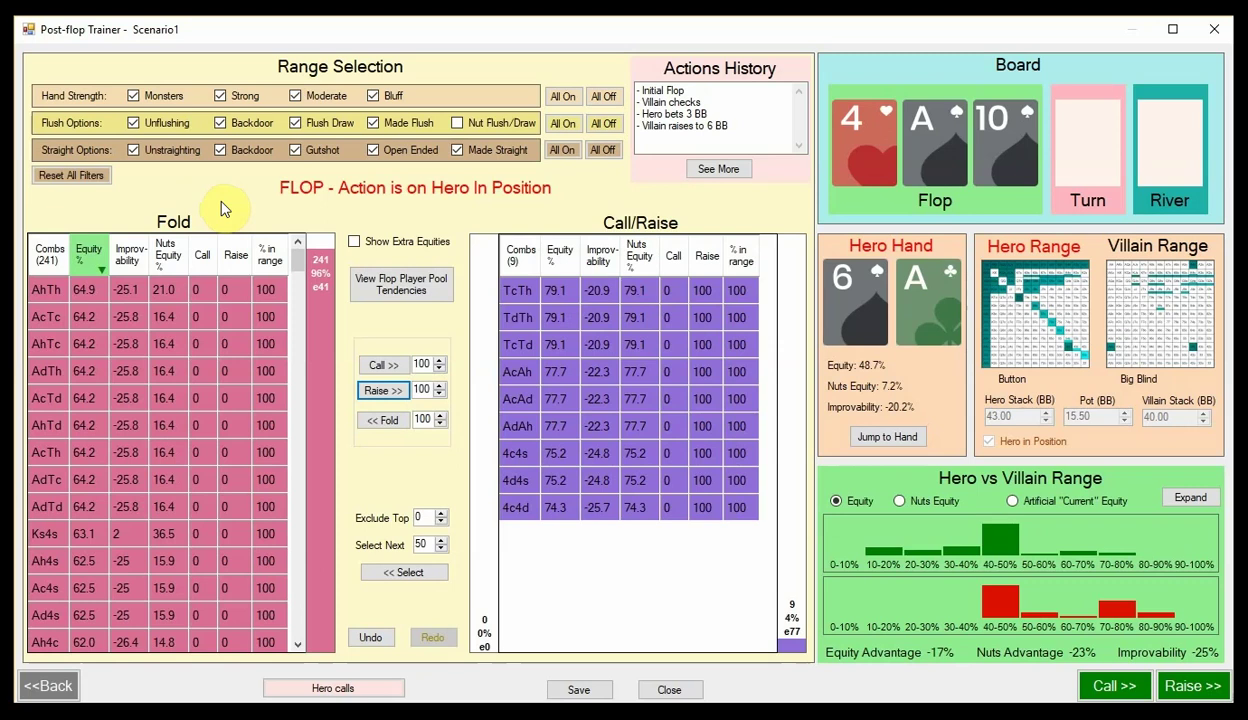
- Limit the hand strength to Monsters and Strong, move all of those remaining hero combos to Call, and reset the filters
left_click(601, 97)
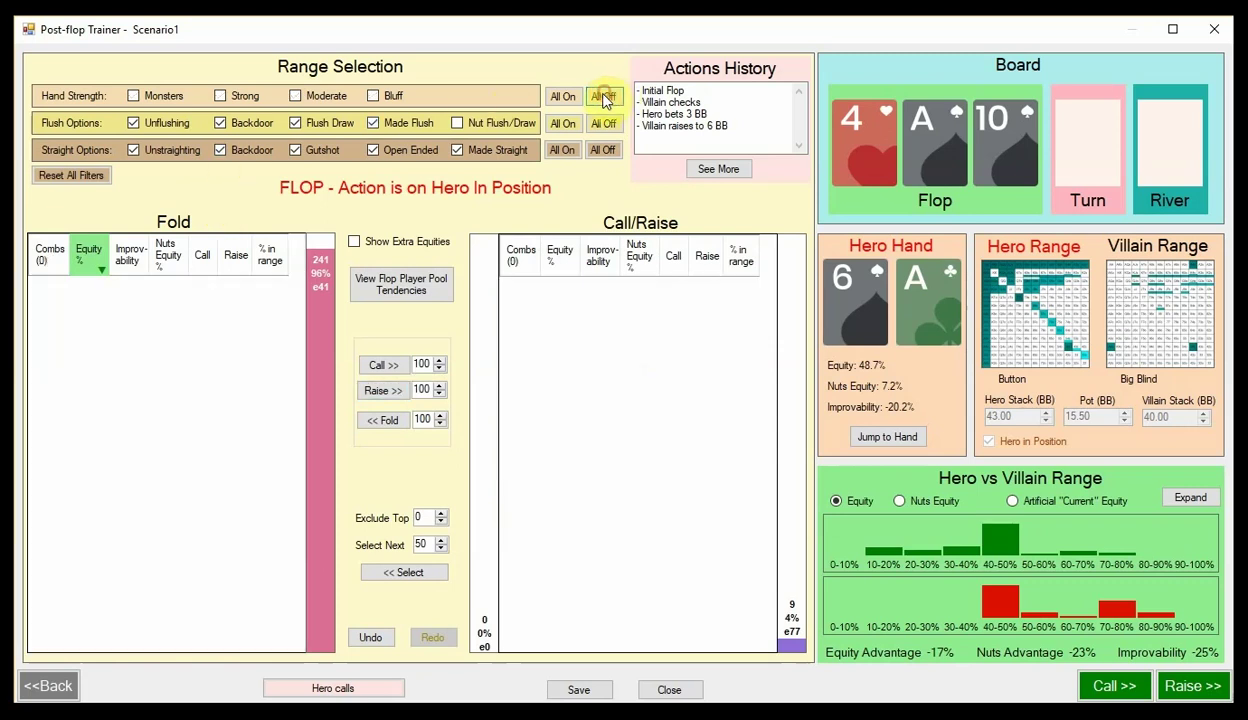
left_click(220, 96)
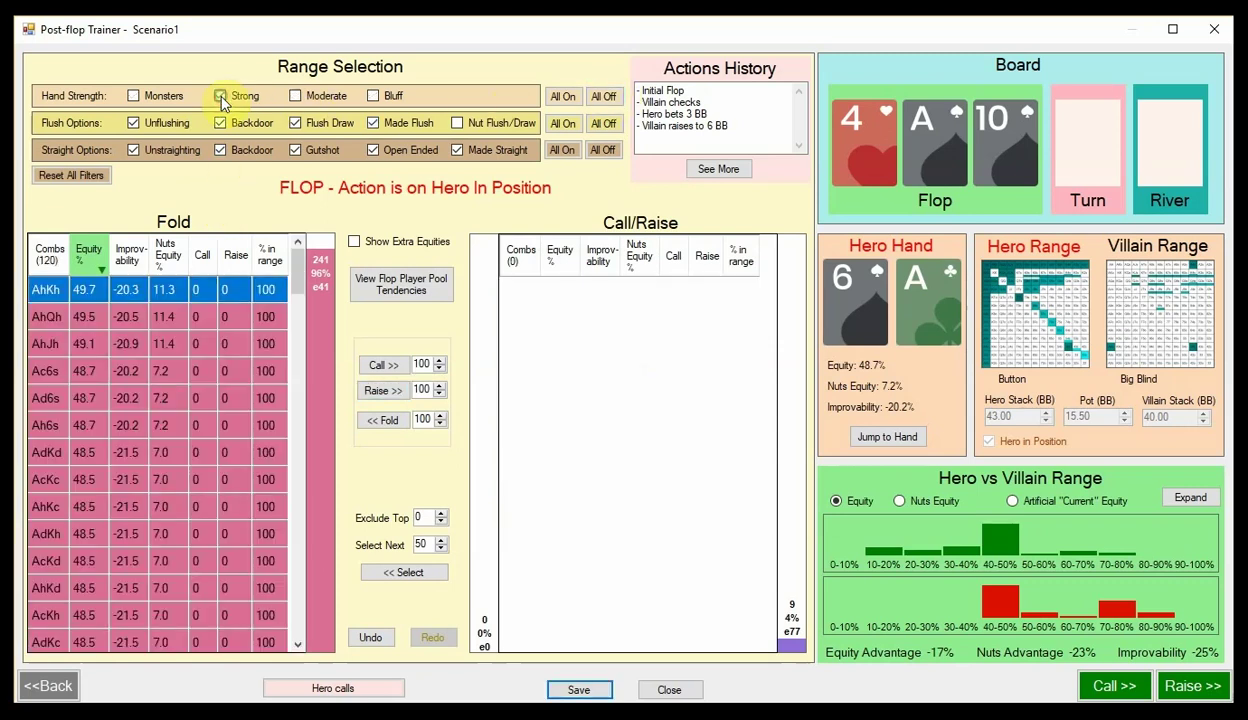
left_click(134, 96)
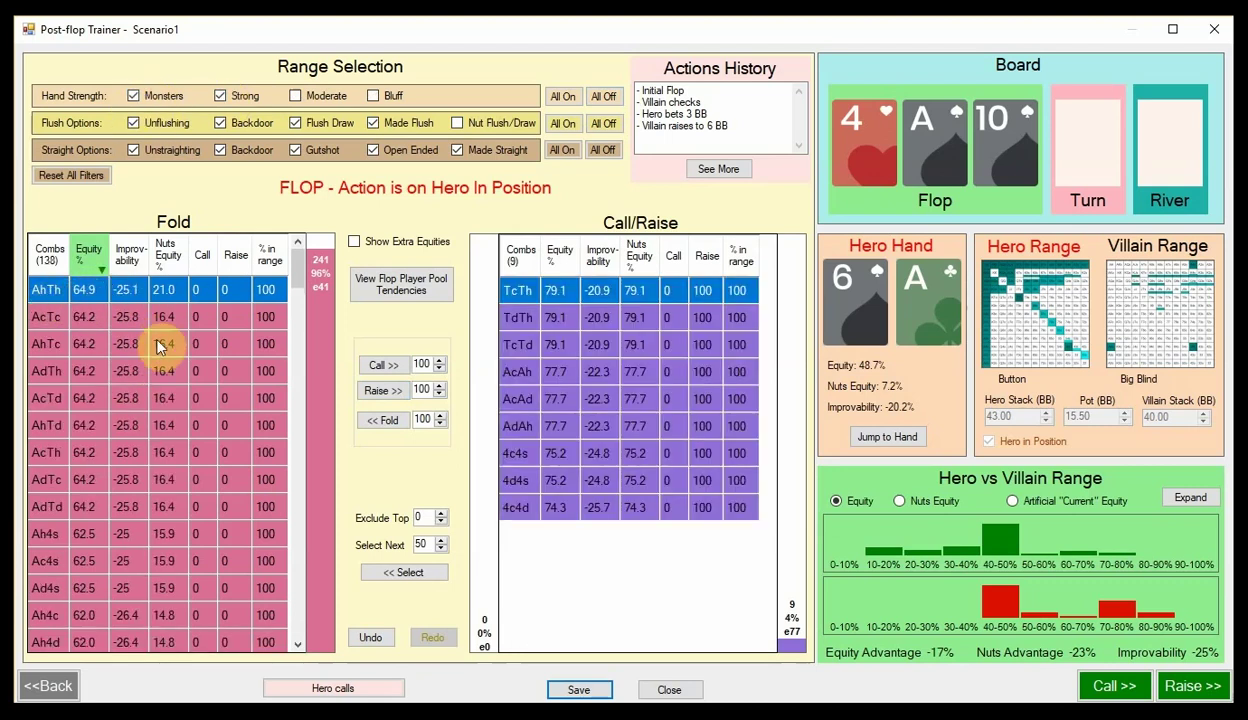
key("ctrl+a")
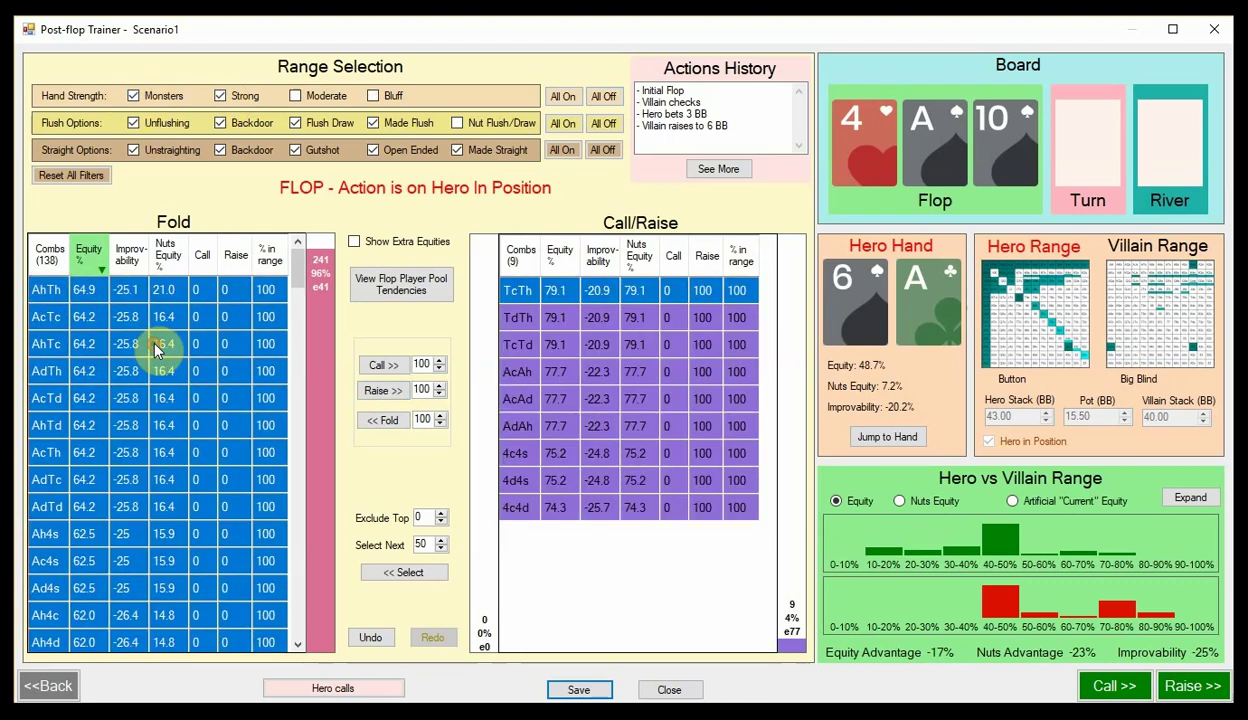
left_click(380, 366)
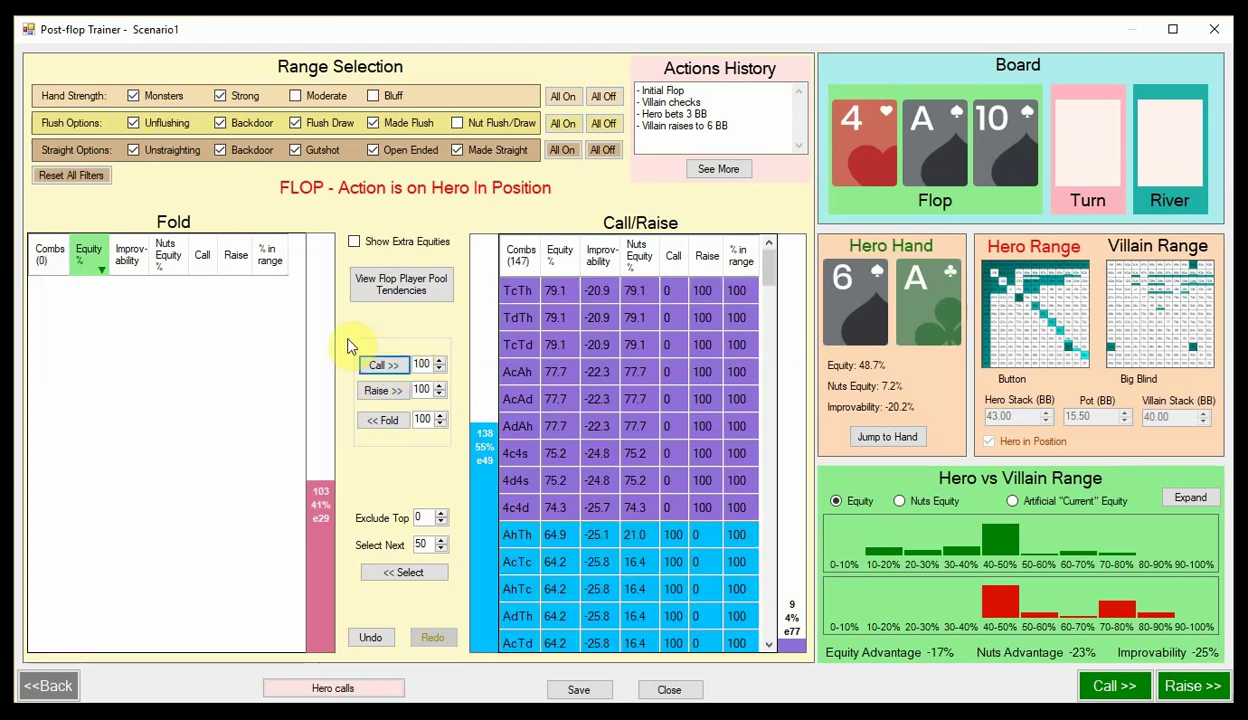
left_click(82, 175)
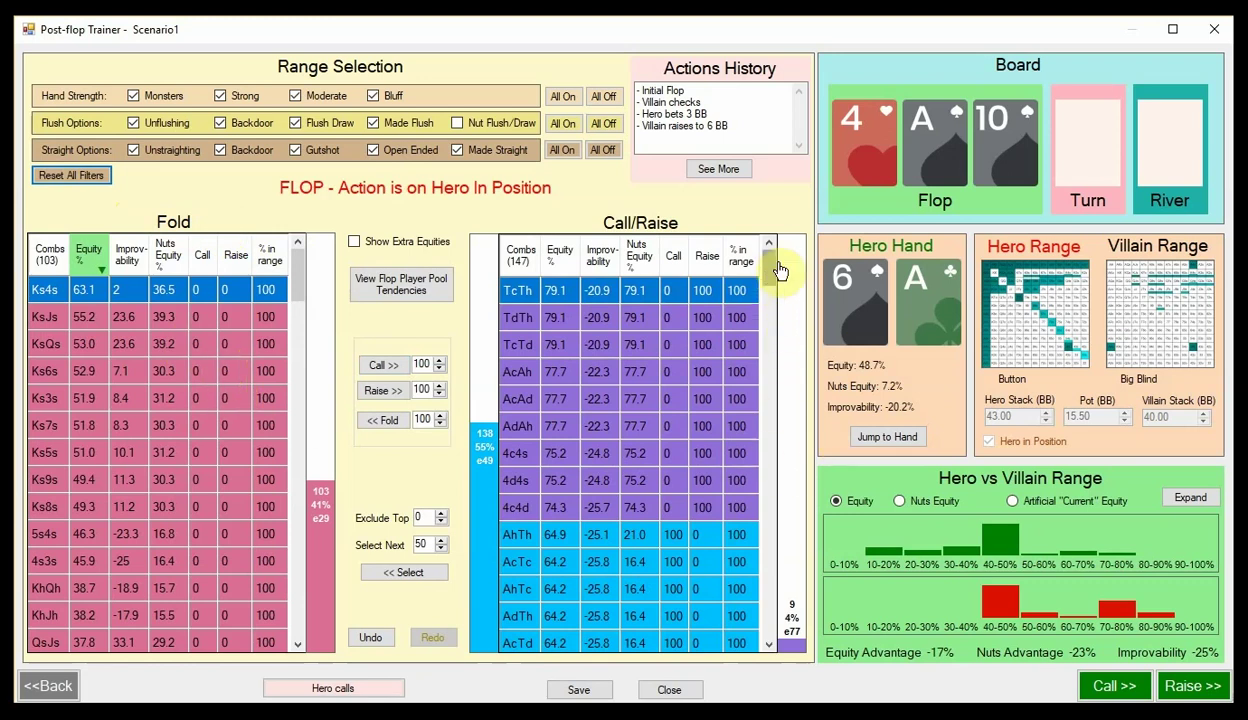
left_click_drag(763, 265, 724, 195)
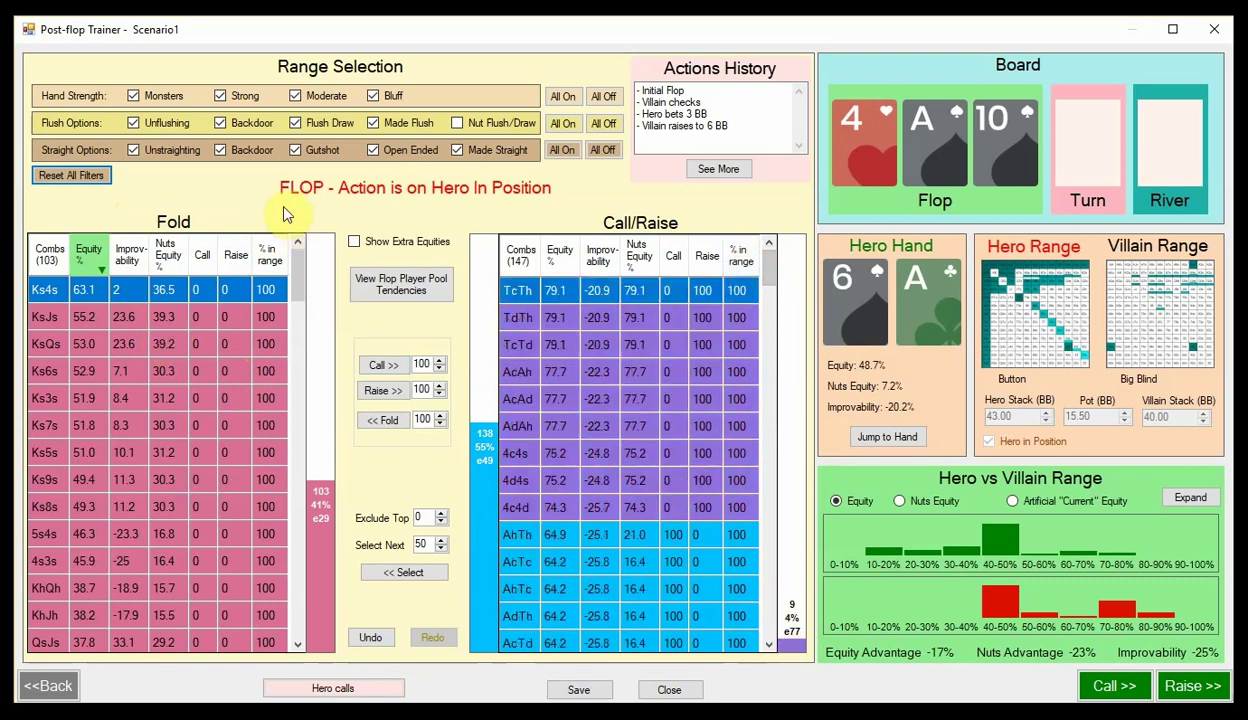
- Limit the flush options to Flush Draw, move all of those hero combos to Call, and reset the filters
left_click(603, 124)
left_click(296, 122)
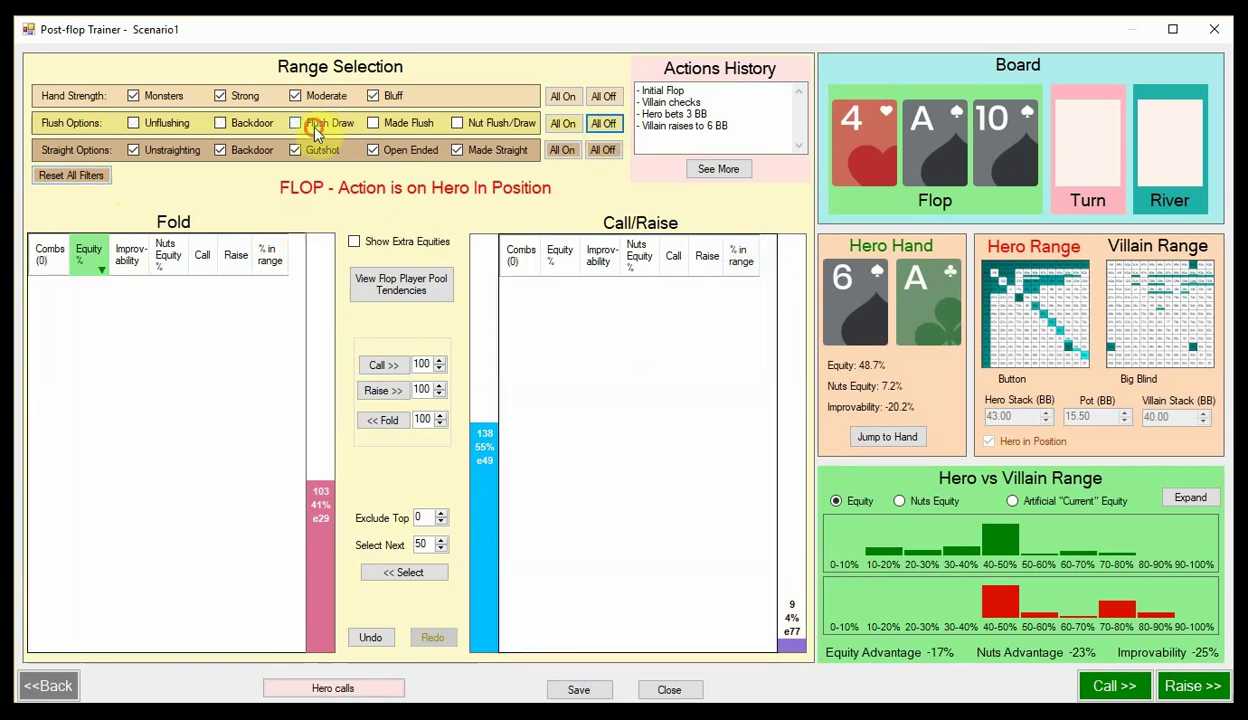
left_click(134, 370)
key("ctrl+a")
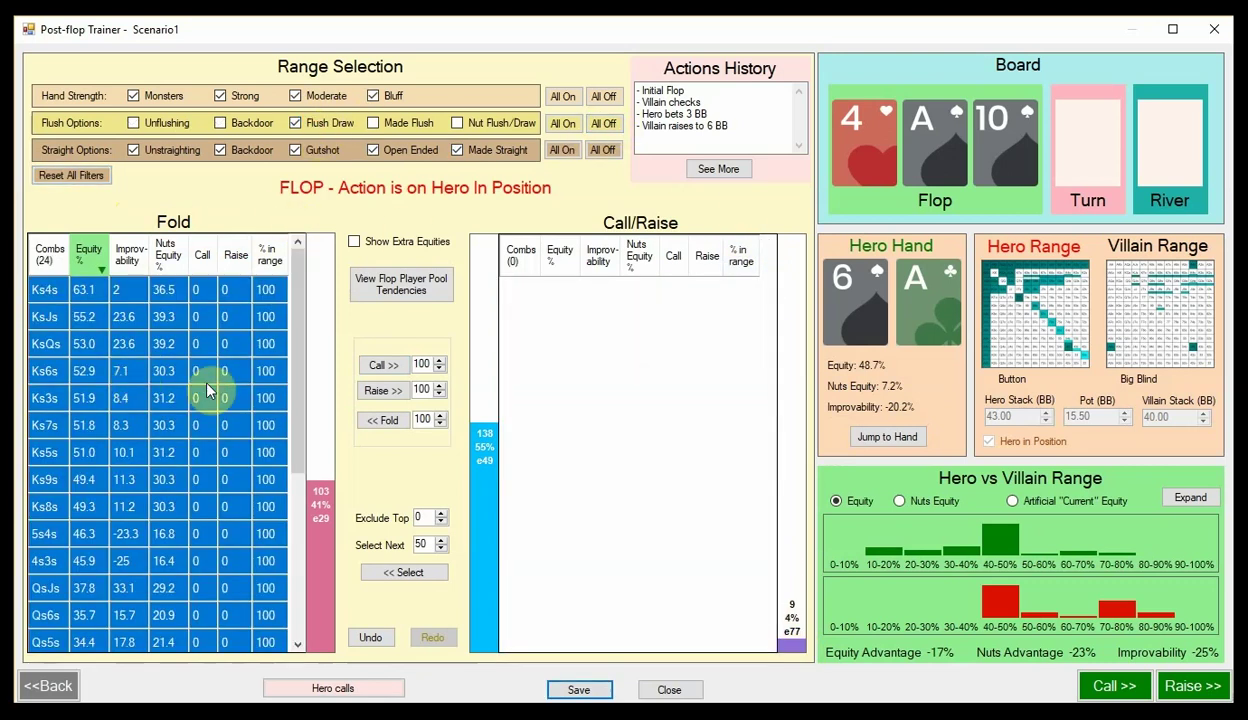
left_click(383, 366)
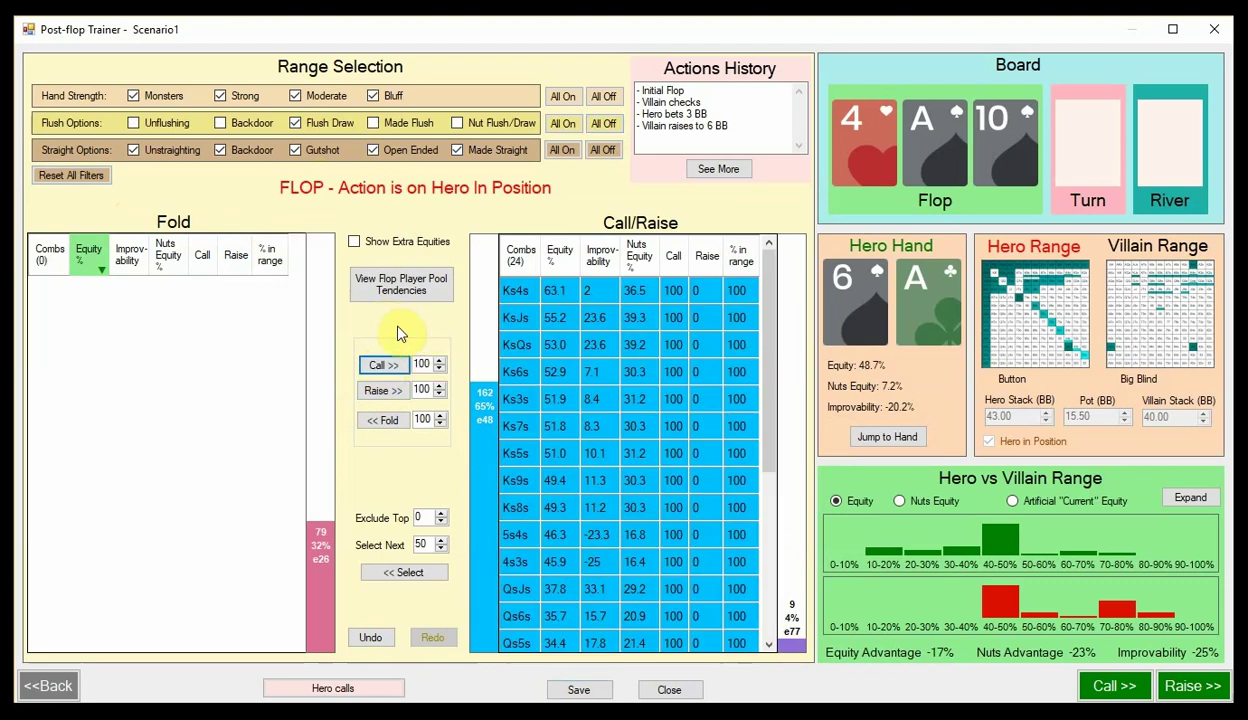
left_click(90, 175)
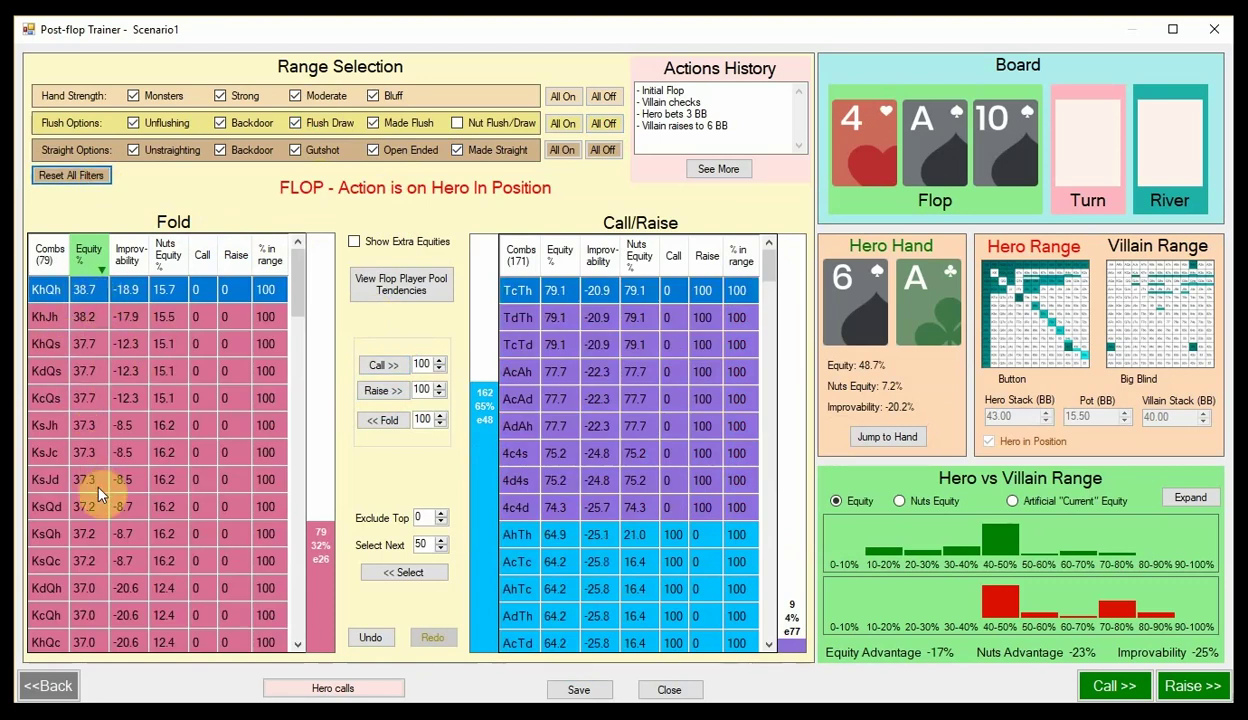
- Limit the straight options to Gutshot, move all of hero's folding gutshots to Call, and reset the filters
left_click(601, 150)
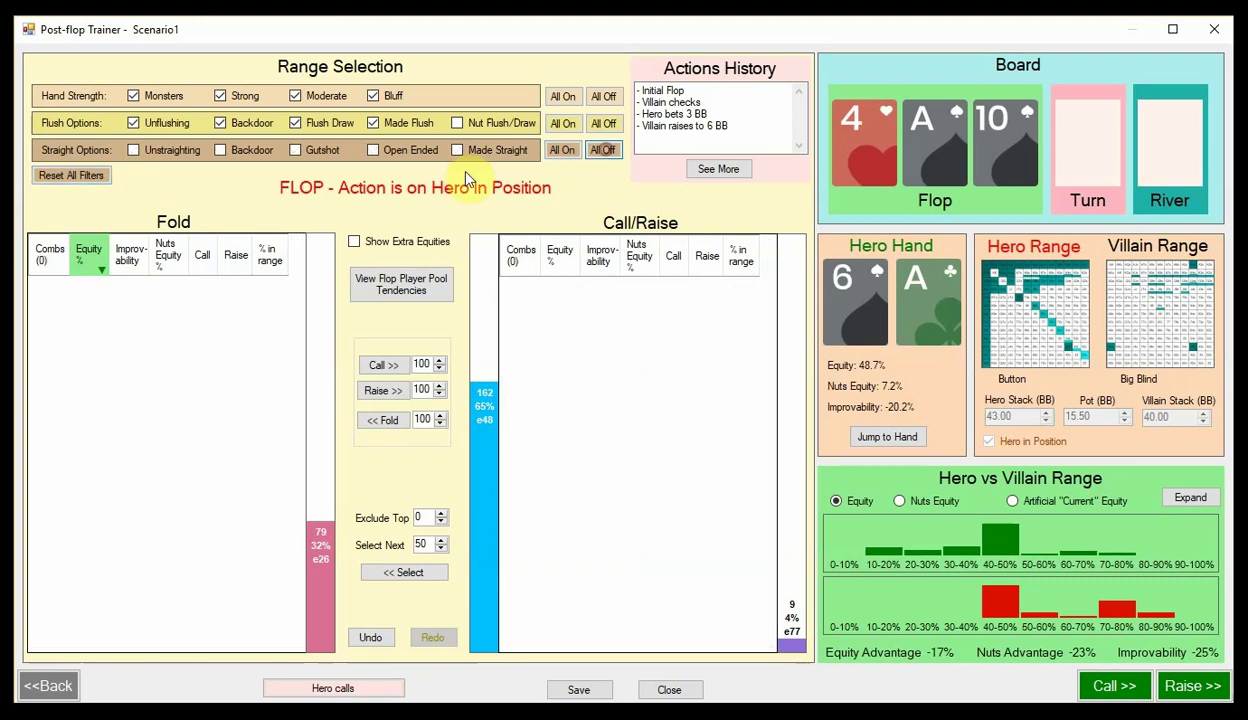
left_click(327, 153)
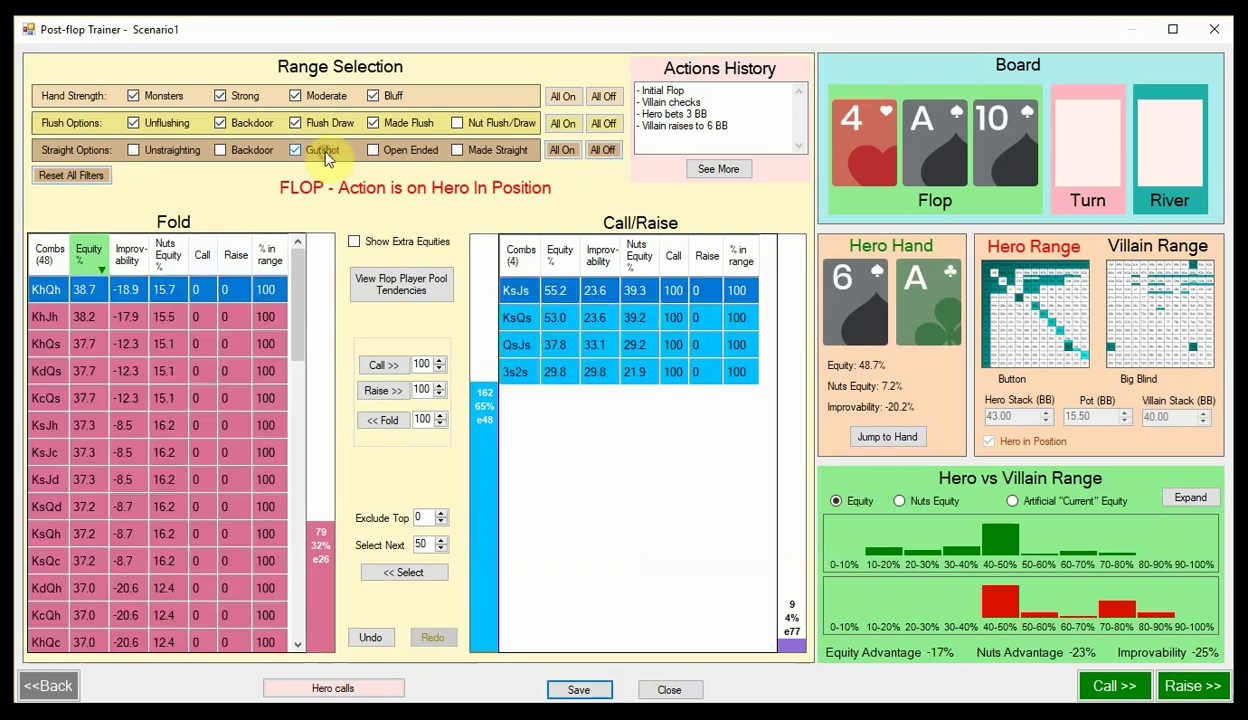
left_click(165, 430)
key("ctrl+a")
left_click(381, 365)
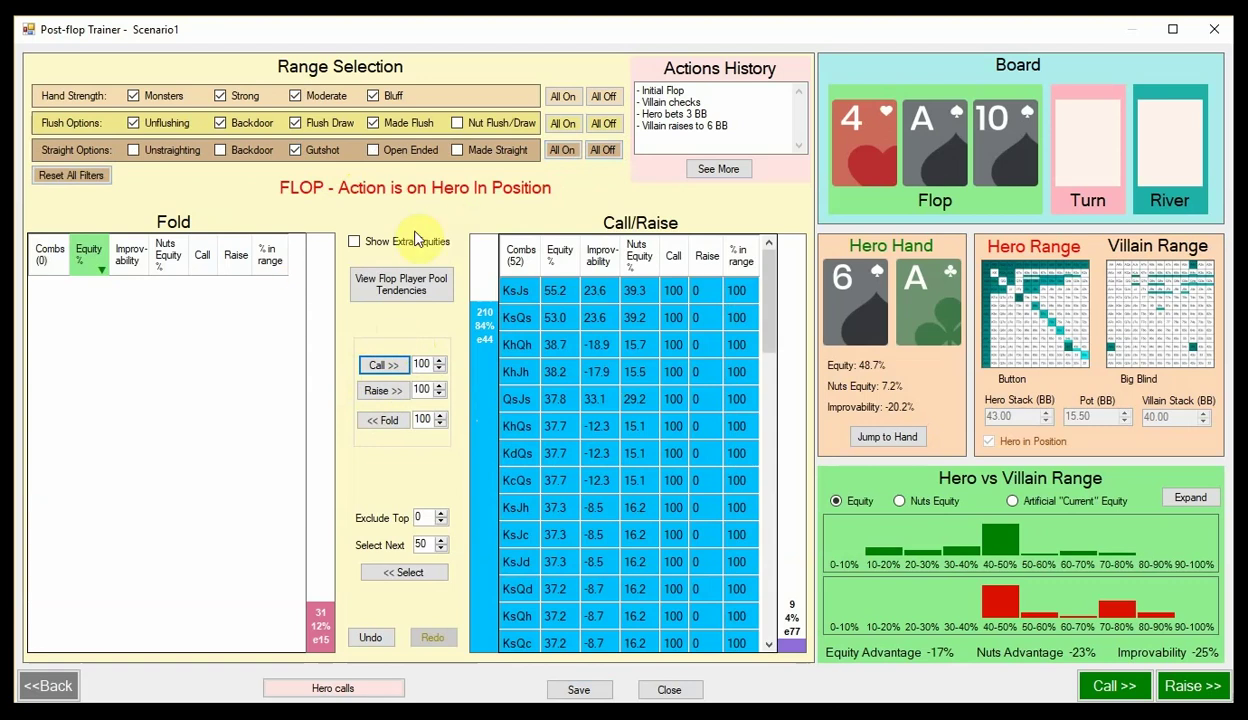
left_click(84, 177)
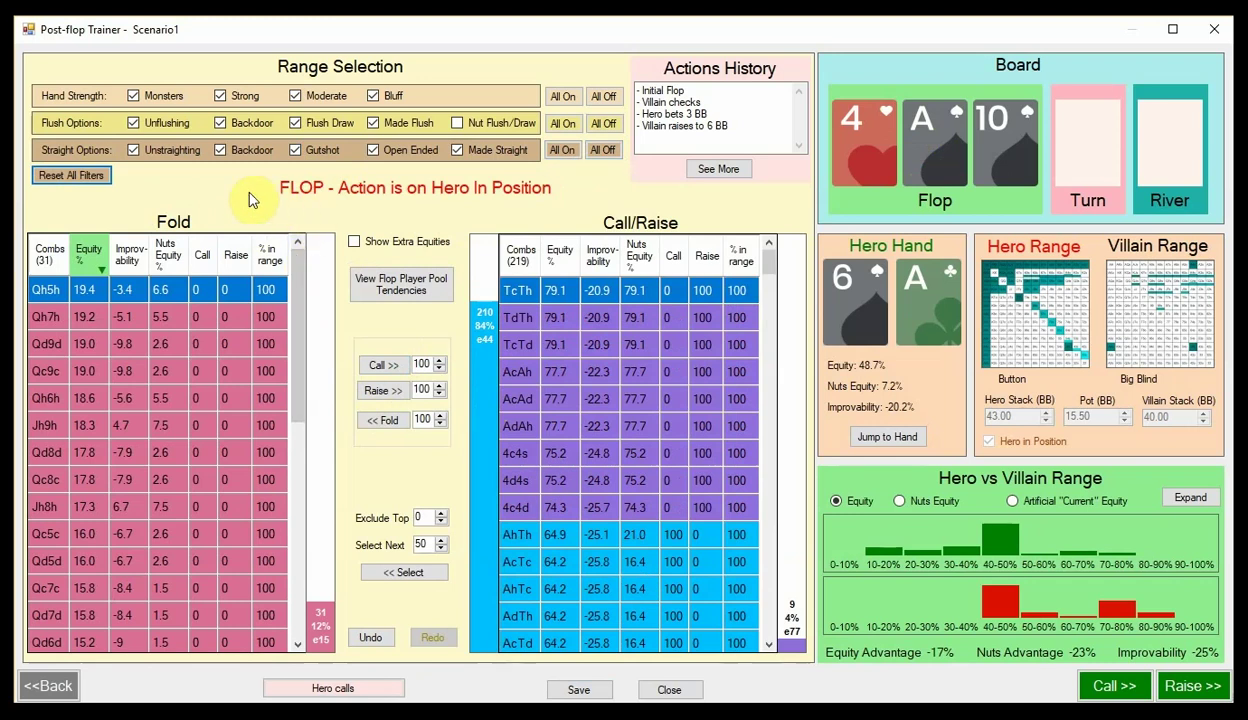
- Apply hero's call with the hand history's 4s as the turn card and examine the expanded equity histograms
left_click(381, 686)
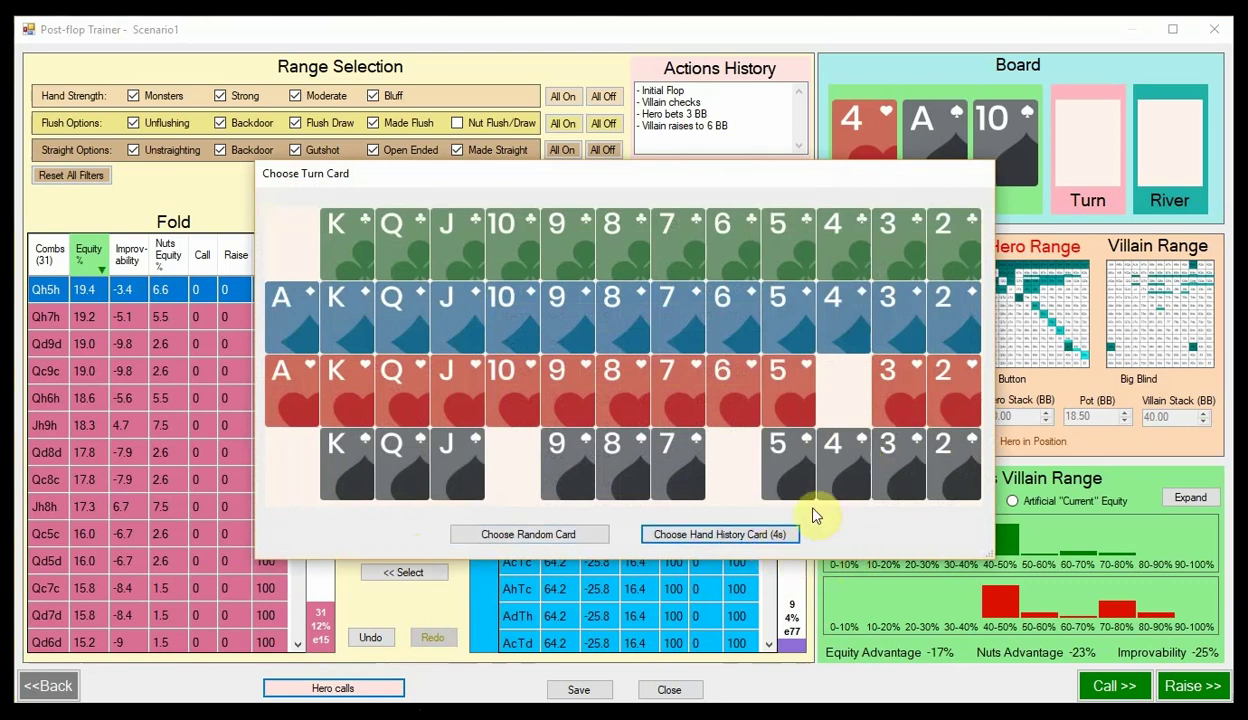
left_click(744, 537)
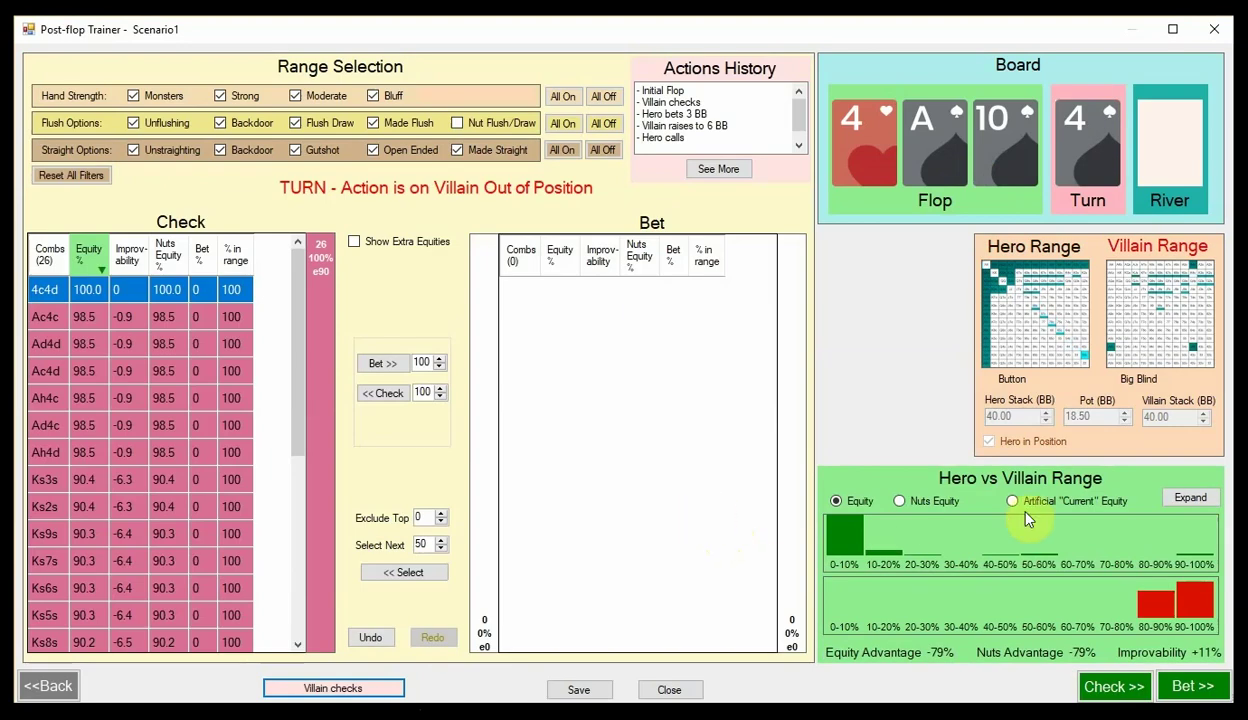
left_click(1190, 497)
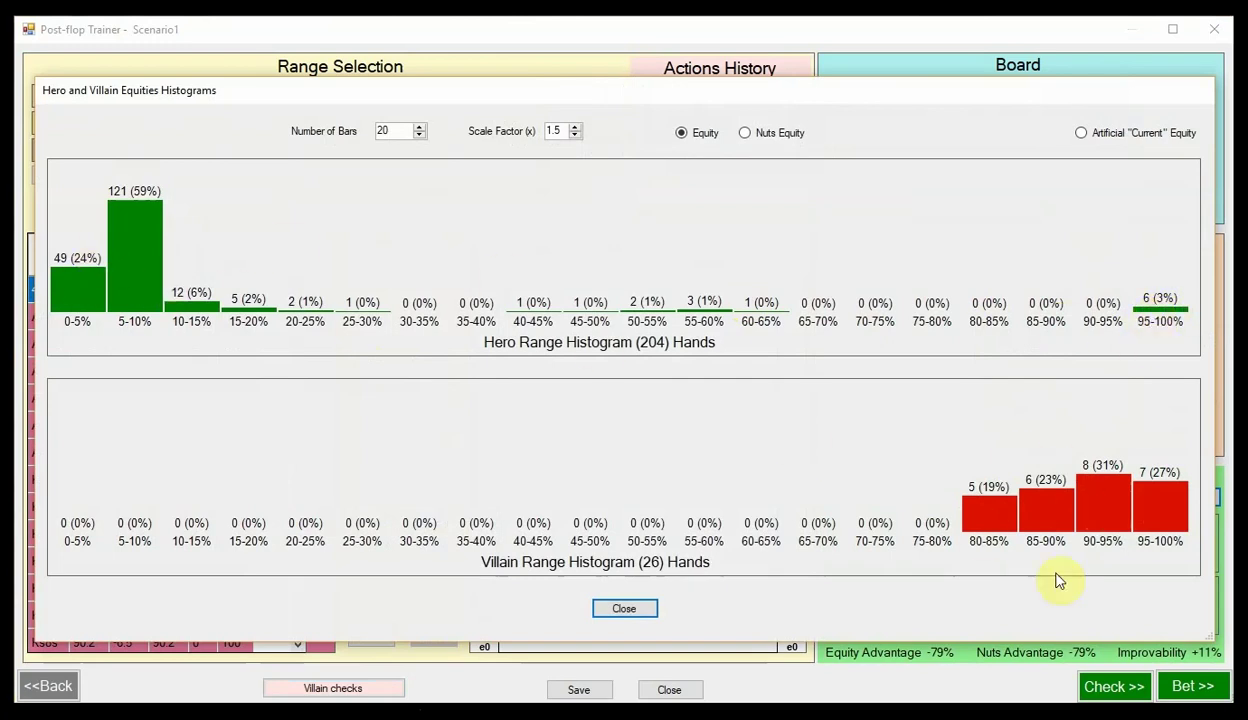
left_click(638, 611)
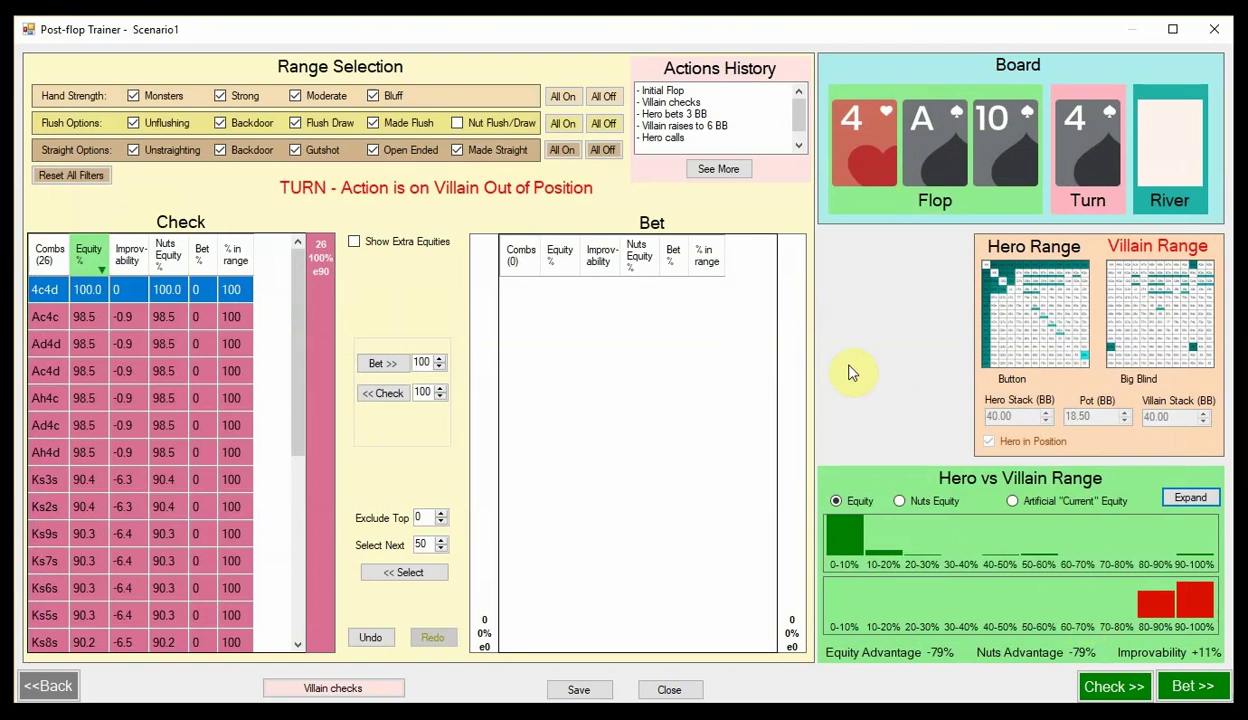
left_click(1188, 497)
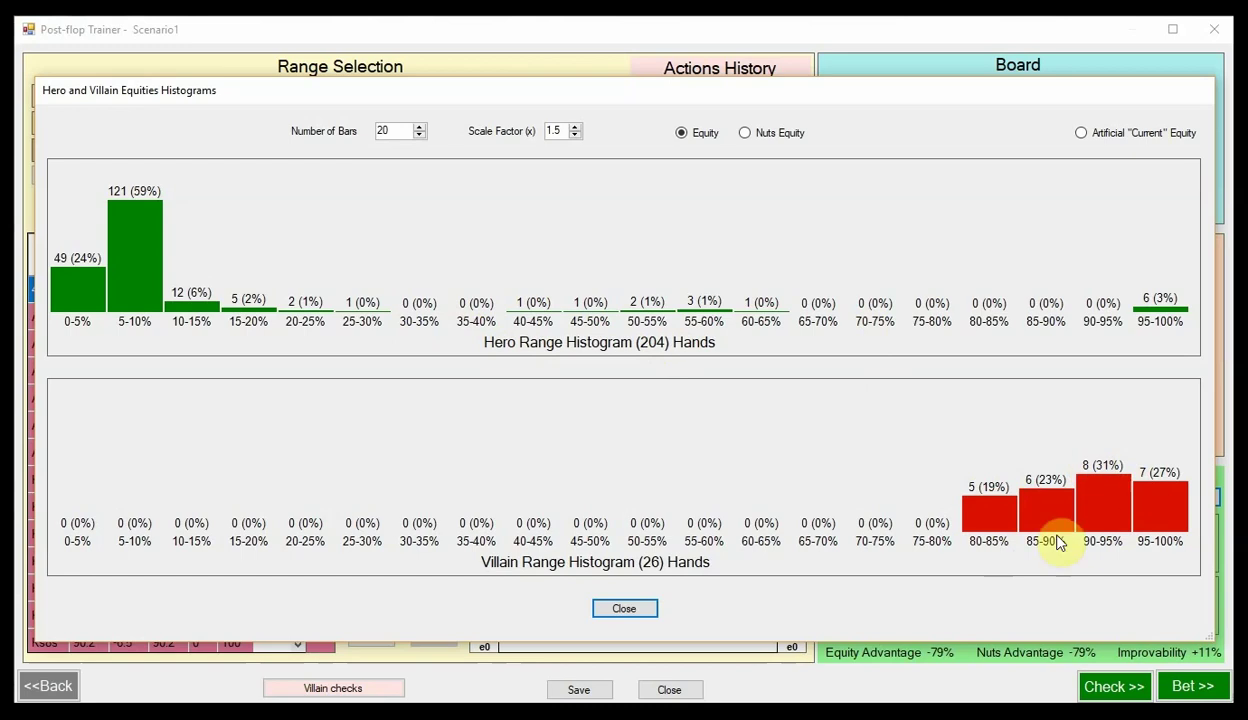
left_click(626, 610)
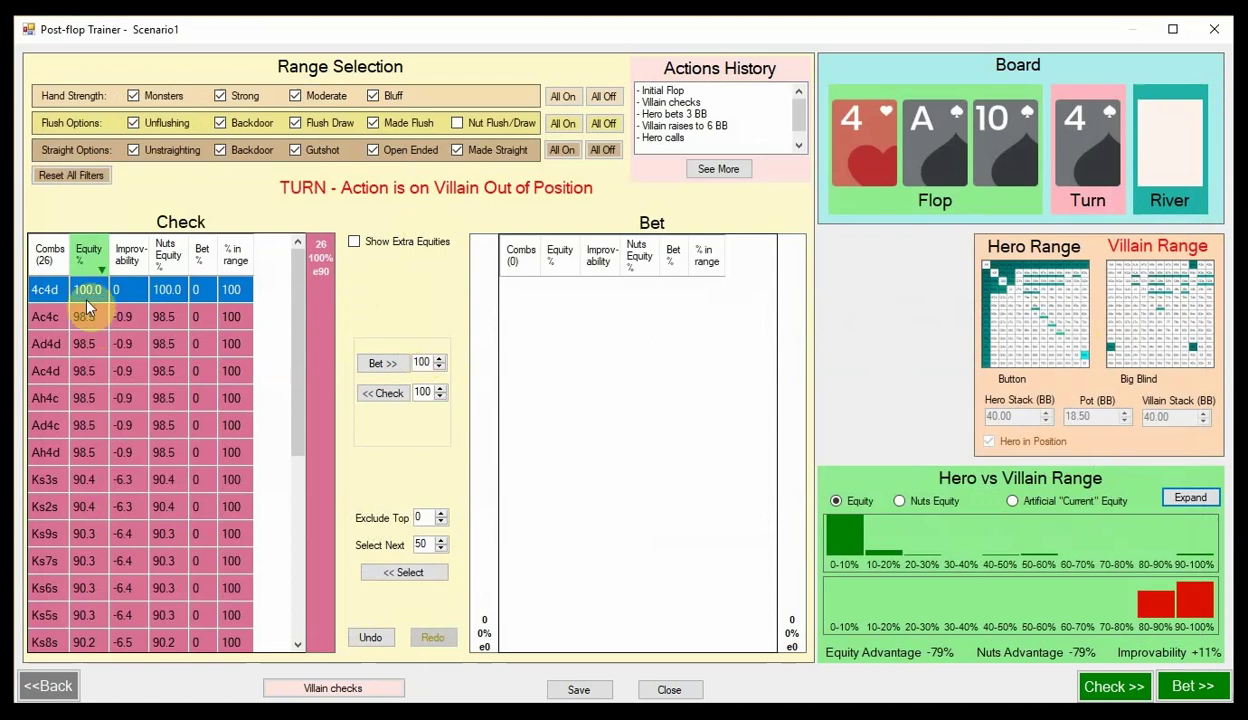
- Set the betting frequency to 50% and move the villain's 4c4d through Ah4d combos to Bet
left_click_drag(79, 290, 137, 457)
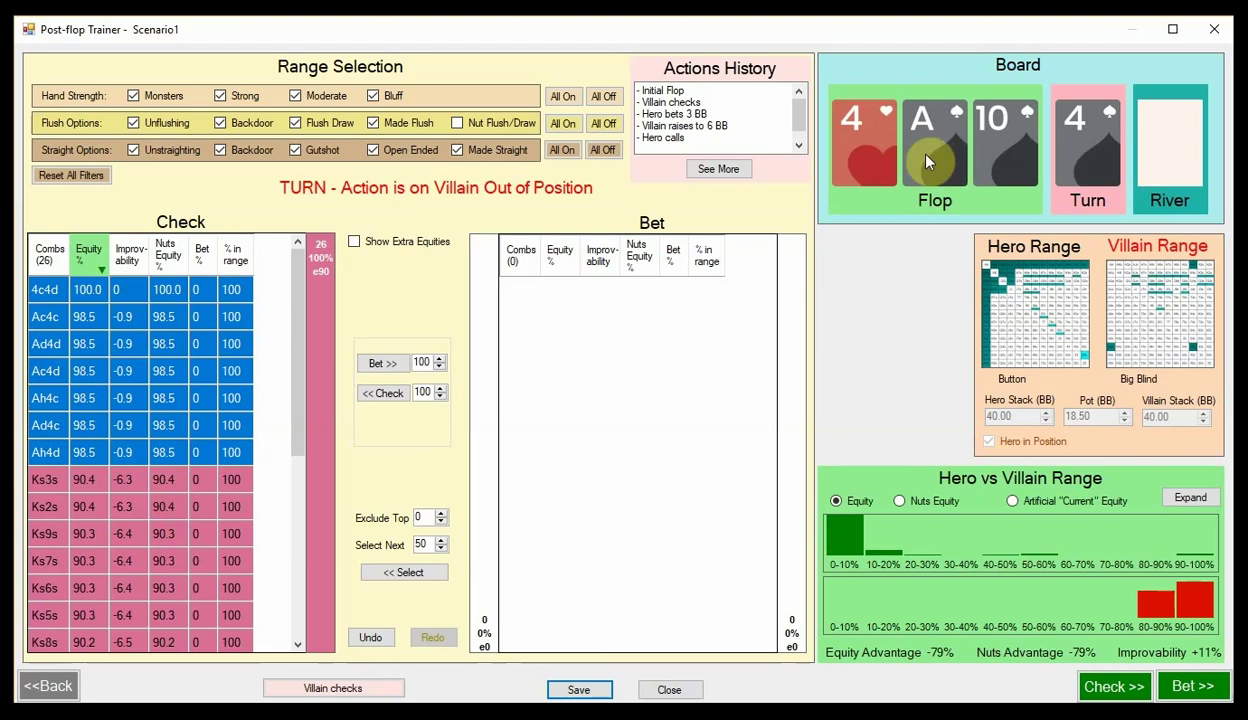
left_click(439, 366)
left_click(399, 363)
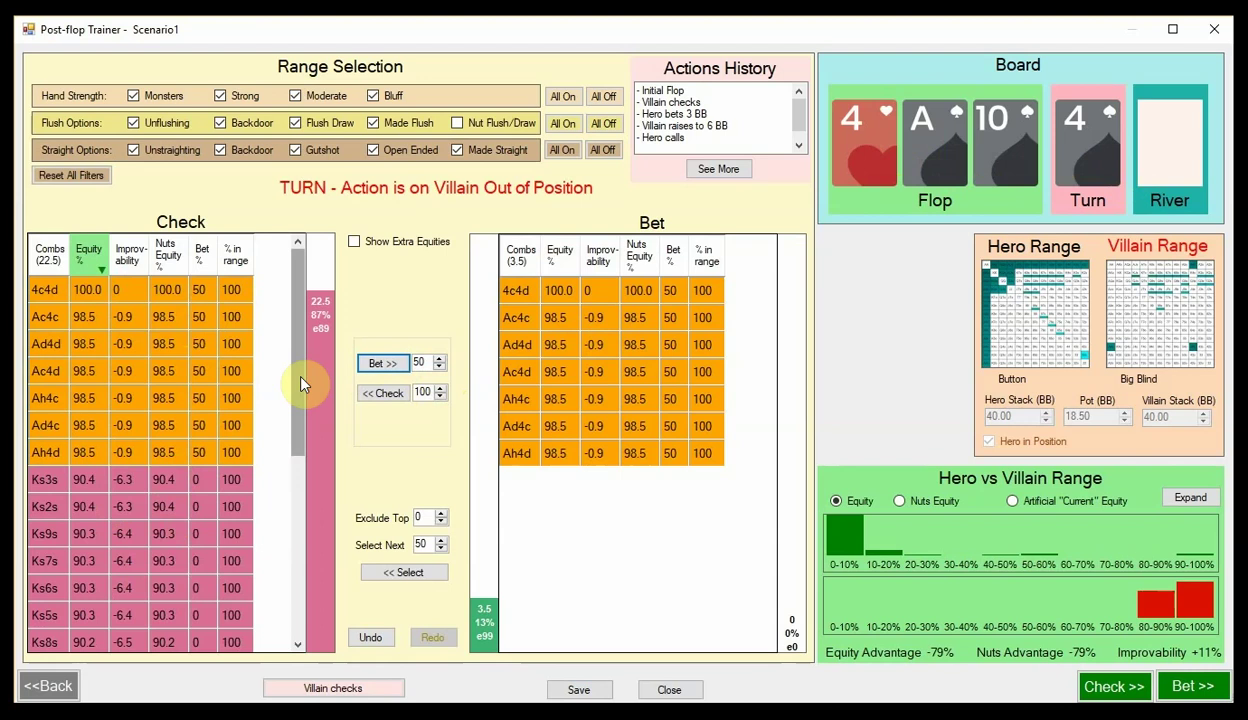
- Limit the flush options to Made Flush and move all of the villain's flush combos to Bet at 50%
left_click_drag(300, 378, 300, 440)
left_click_drag(310, 476, 300, 430)
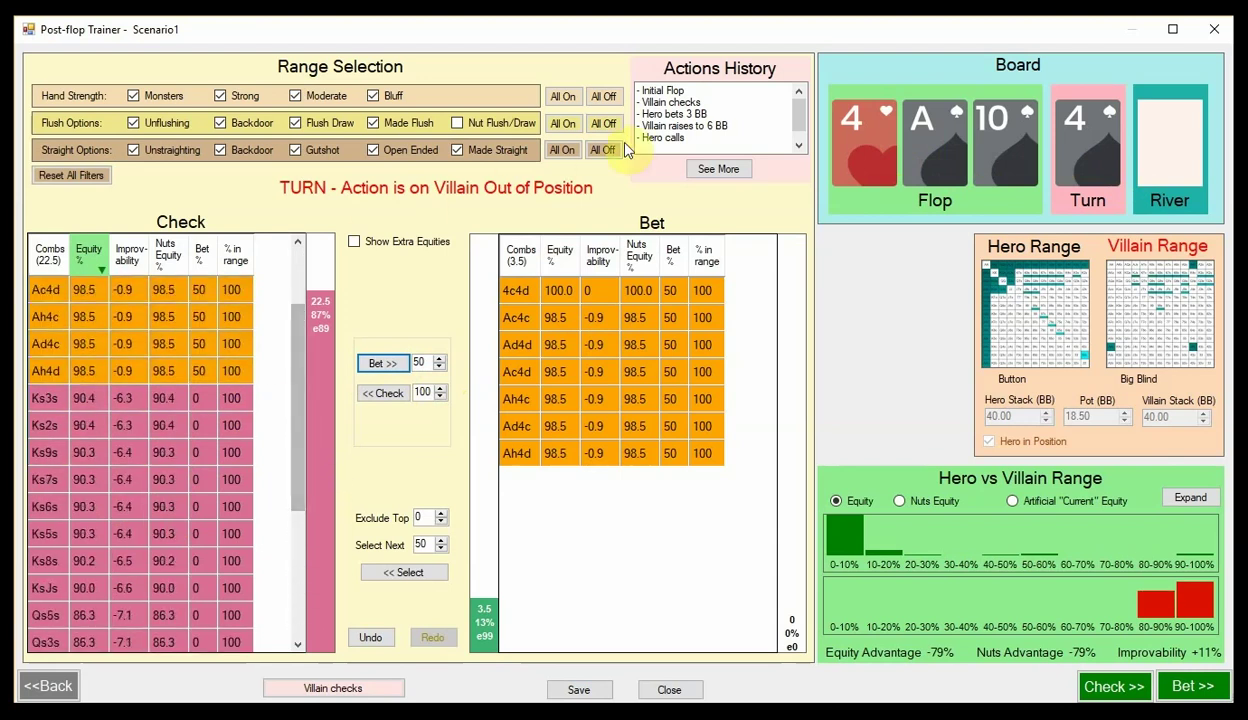
left_click(603, 123)
left_click(316, 122)
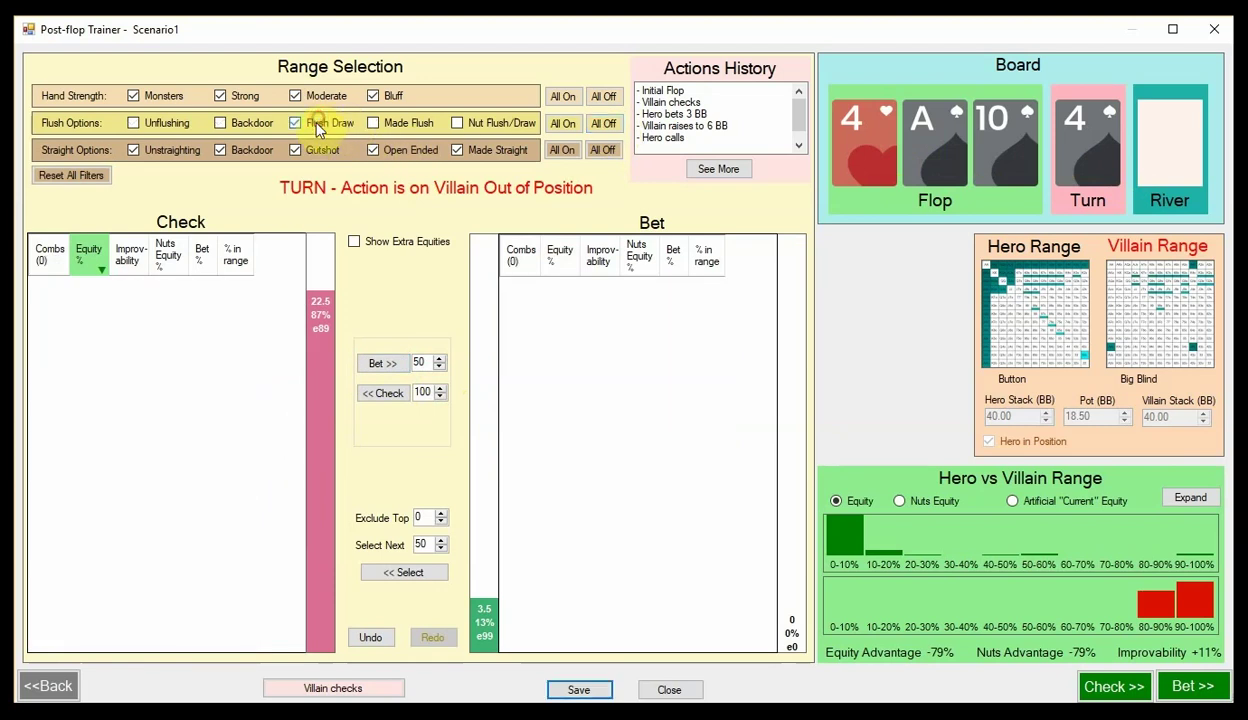
scroll(126, 442, "down", 3)
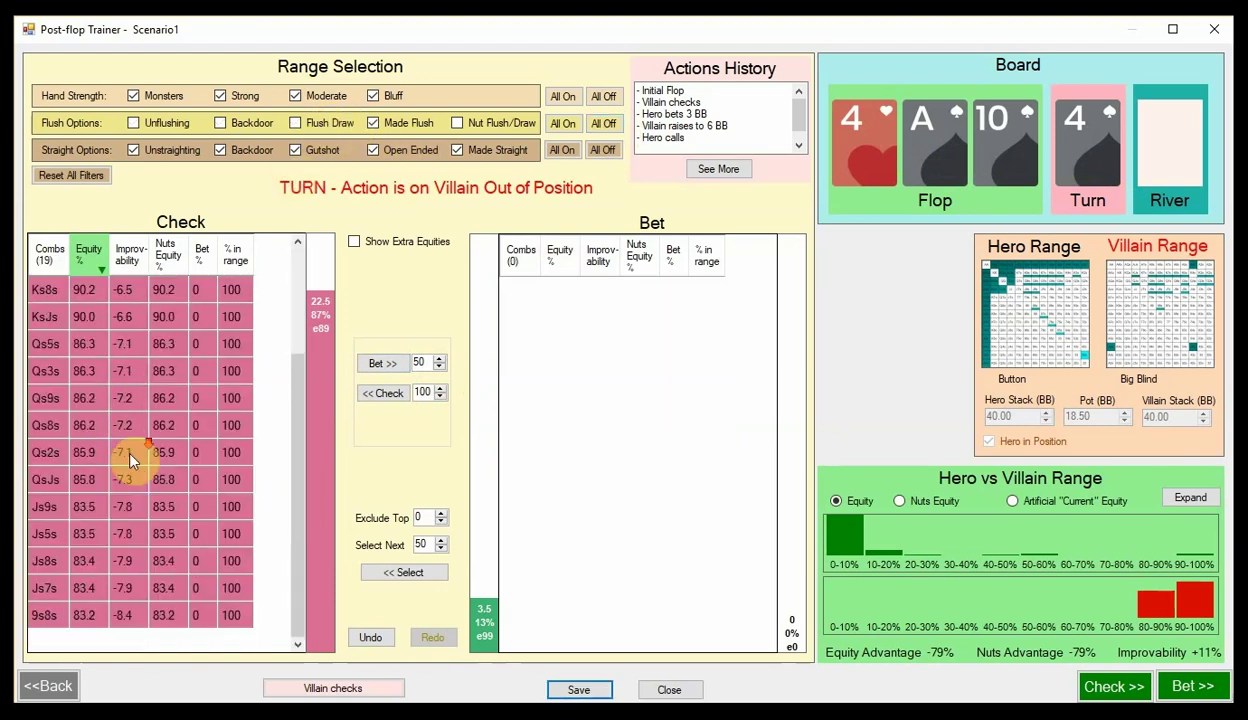
scroll(126, 442, "up", 3)
left_click(111, 428)
key("ctrl+a")
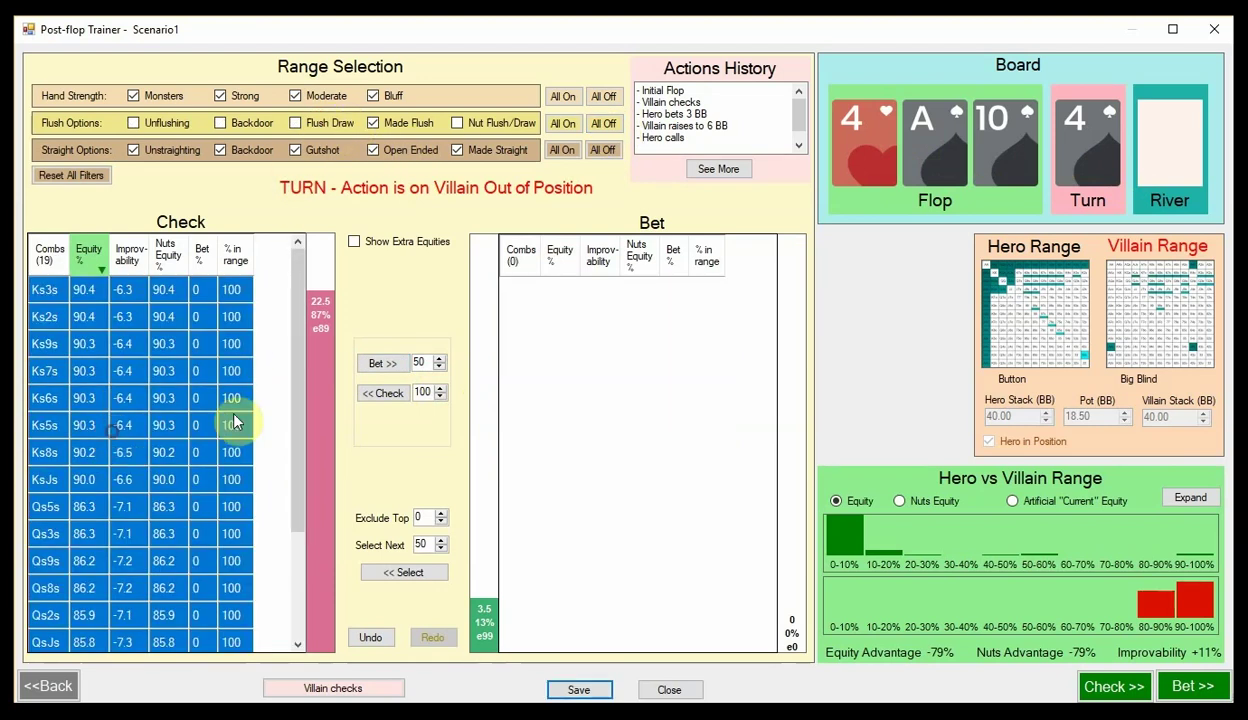
left_click(383, 363)
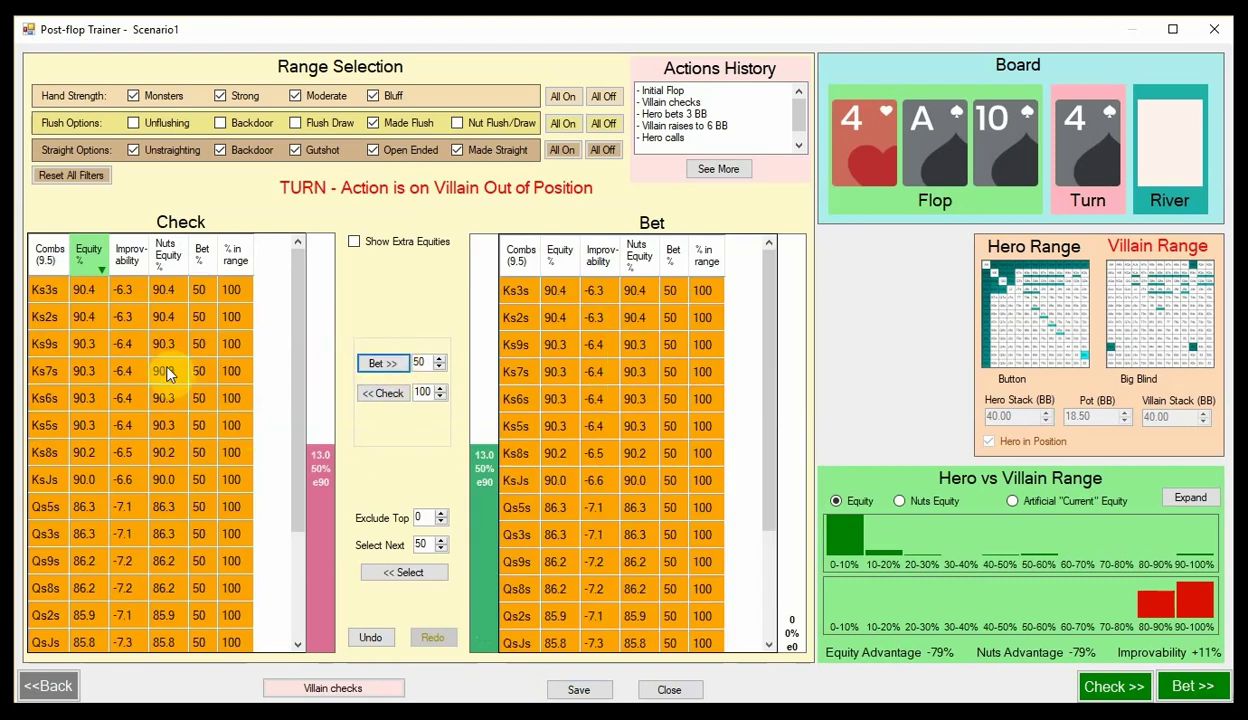
- Apply the villain's turn check and move hero's Ac4c through Ah4d full houses to Bet at 50%
left_click(368, 689)
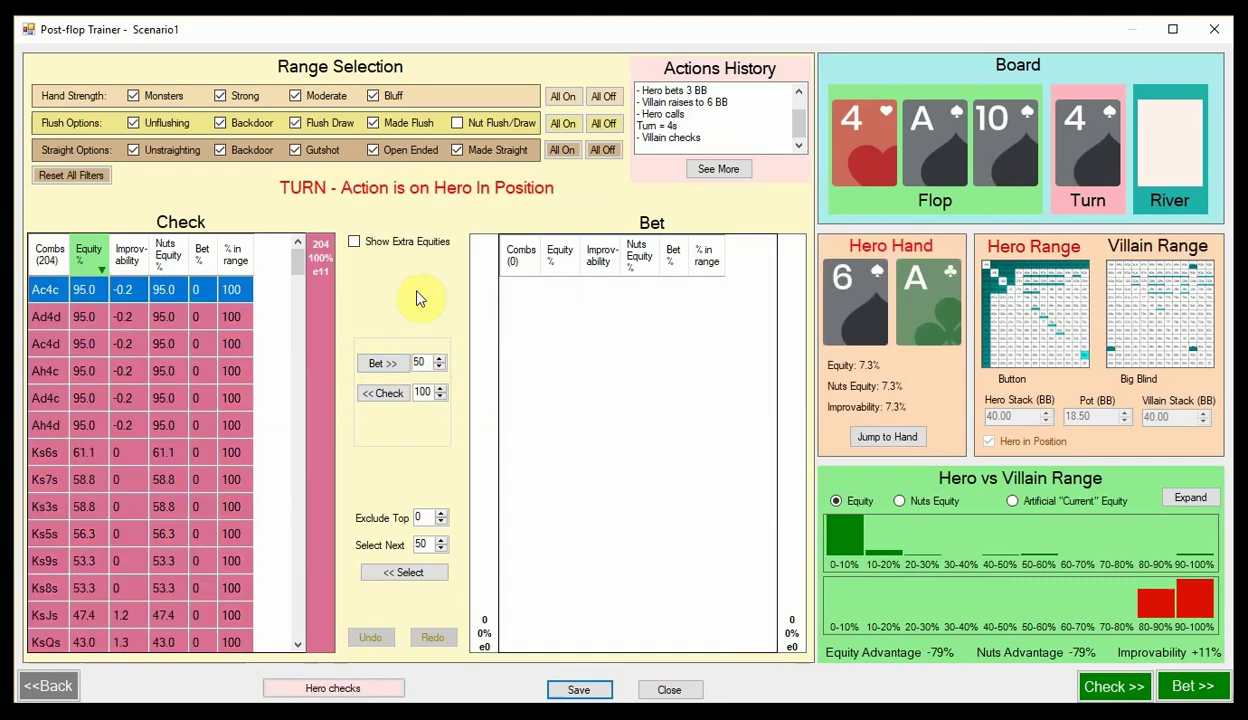
left_click(199, 299)
left_click_drag(90, 287, 117, 427)
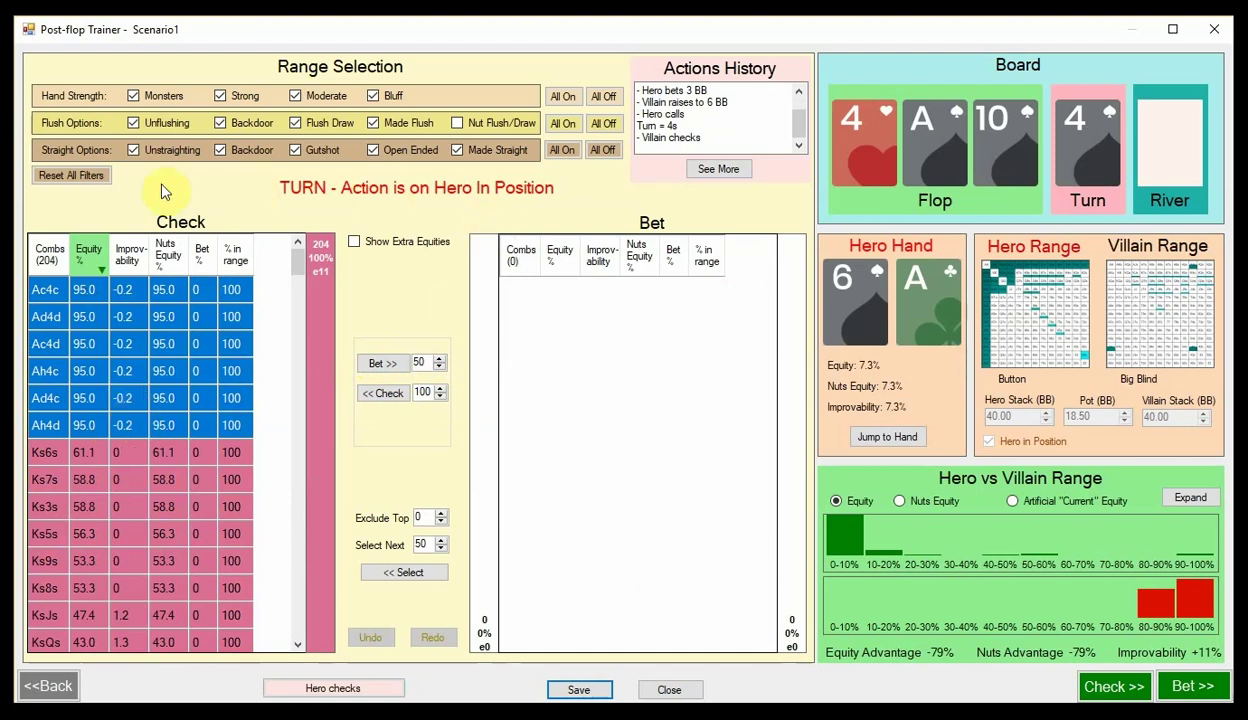
left_click(90, 175)
left_click_drag(96, 290, 120, 432)
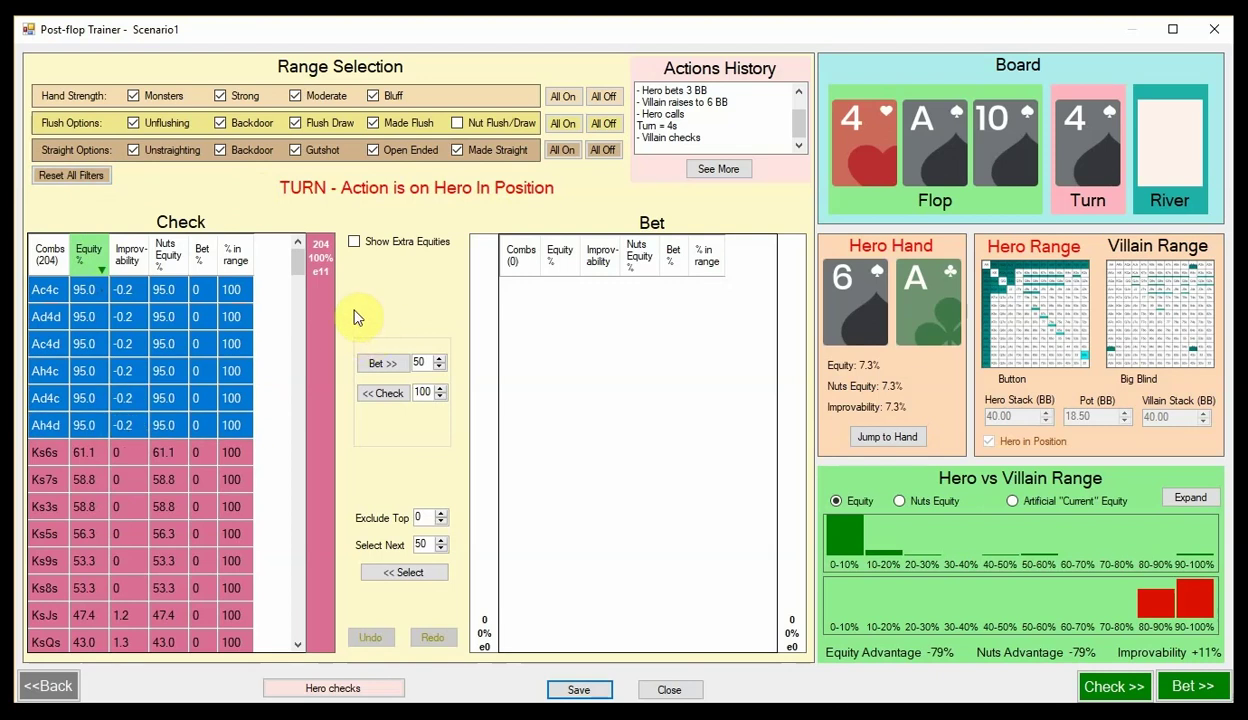
left_click(384, 364)
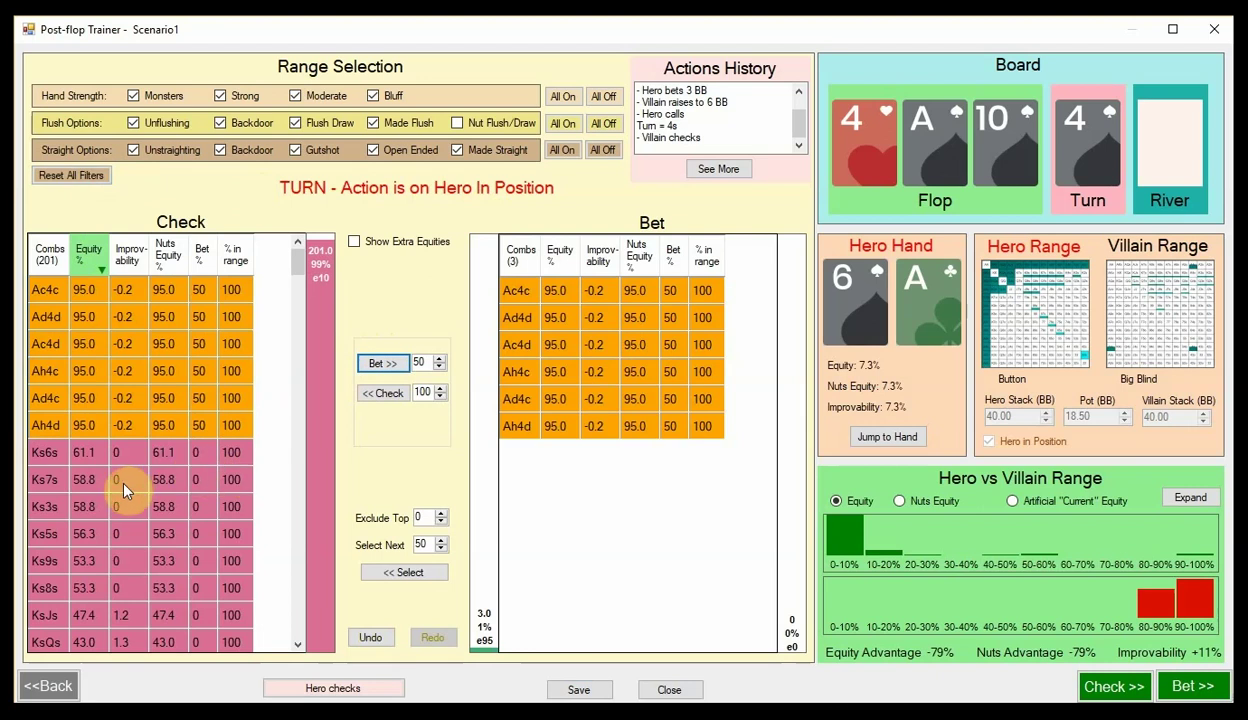
- Limit the flush options to Made Flush and move all of hero's turn flush combos to Bet at 50%
scroll(124, 490, "down", 1)
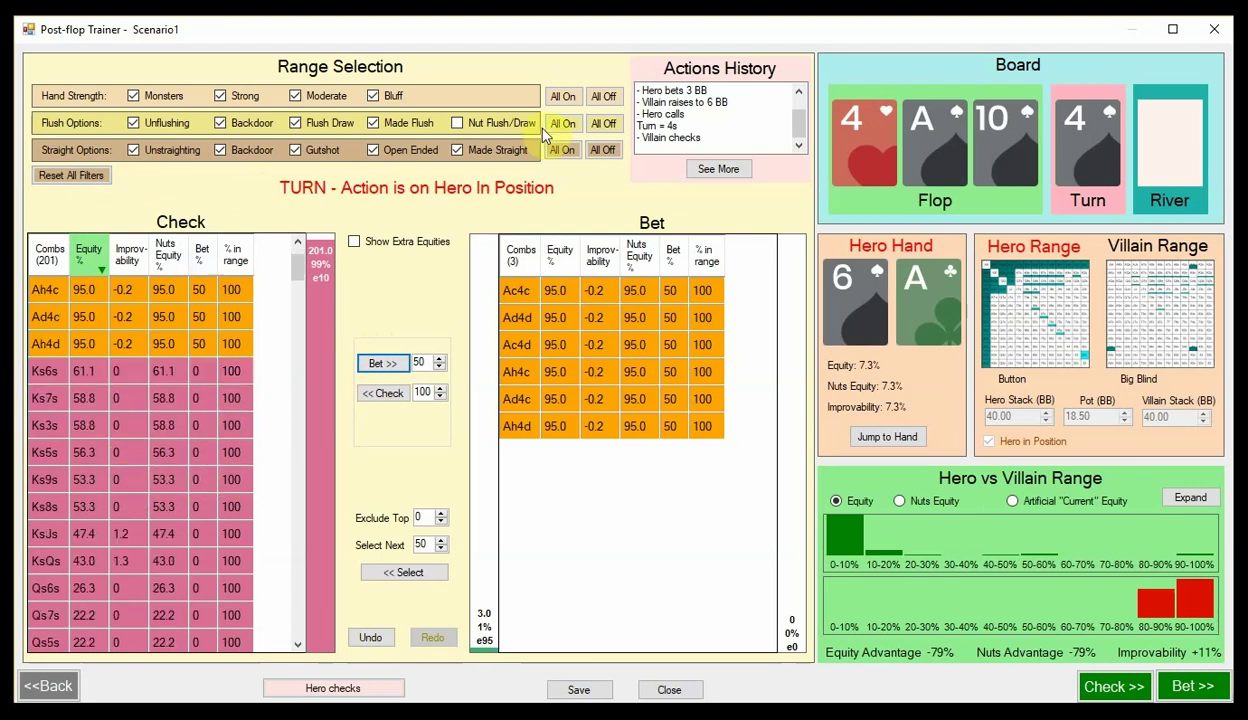
left_click(600, 123)
left_click(295, 149)
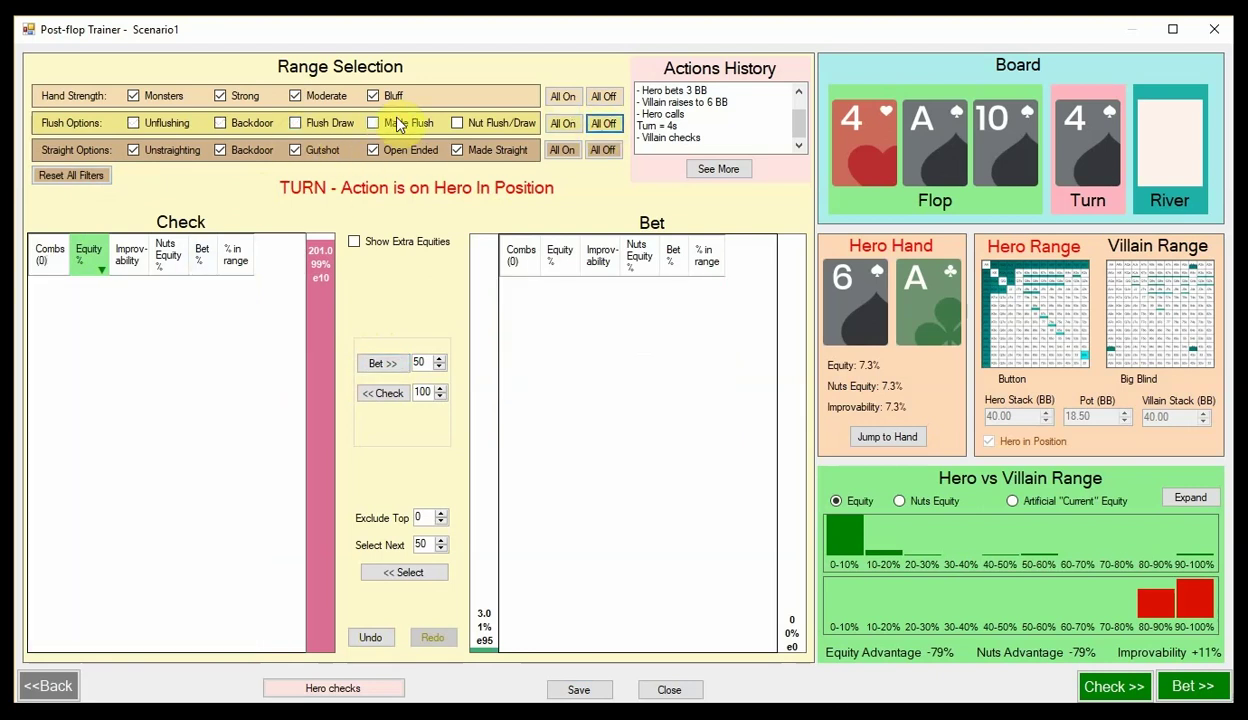
left_click(385, 120)
scroll(167, 412, "down", 3)
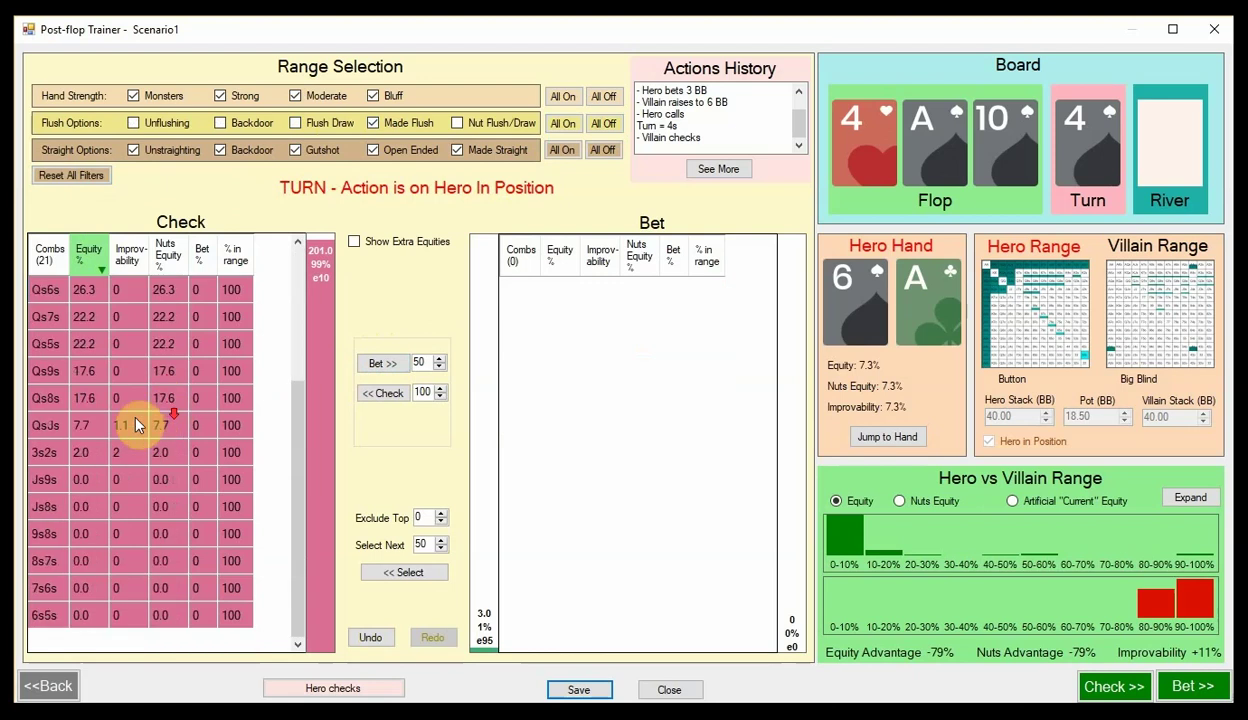
left_click(131, 400)
key("ctrl+a")
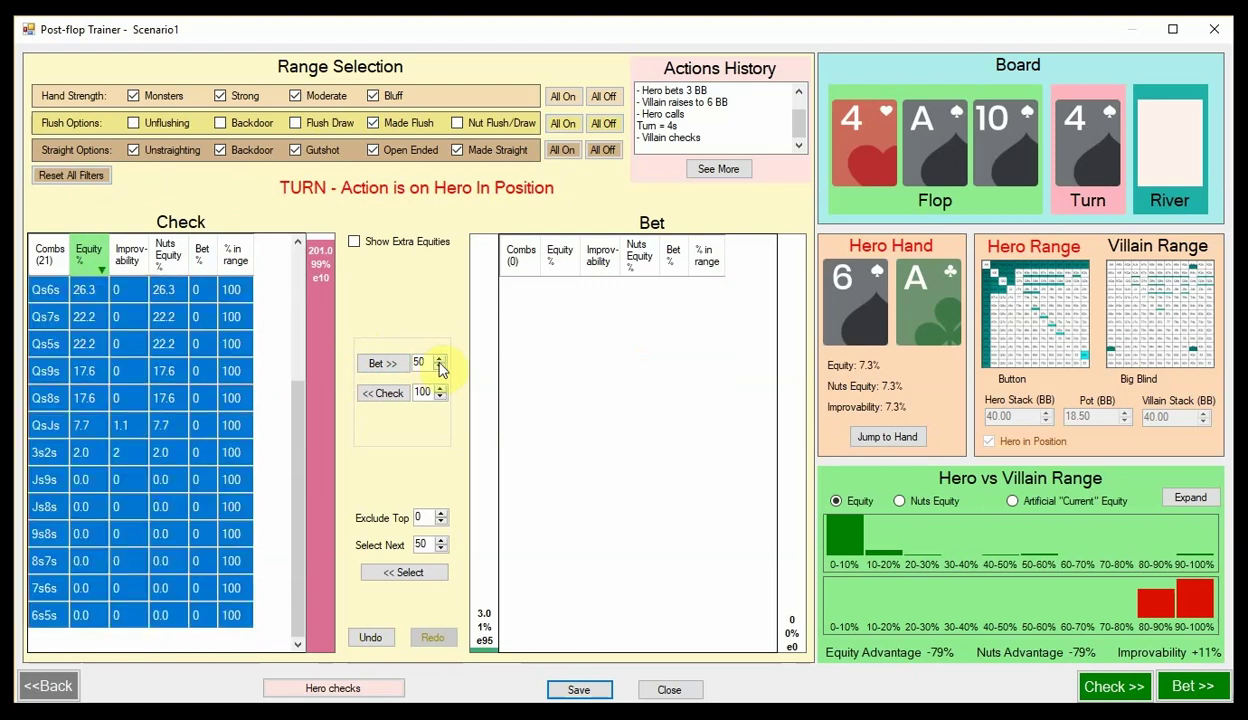
left_click(381, 363)
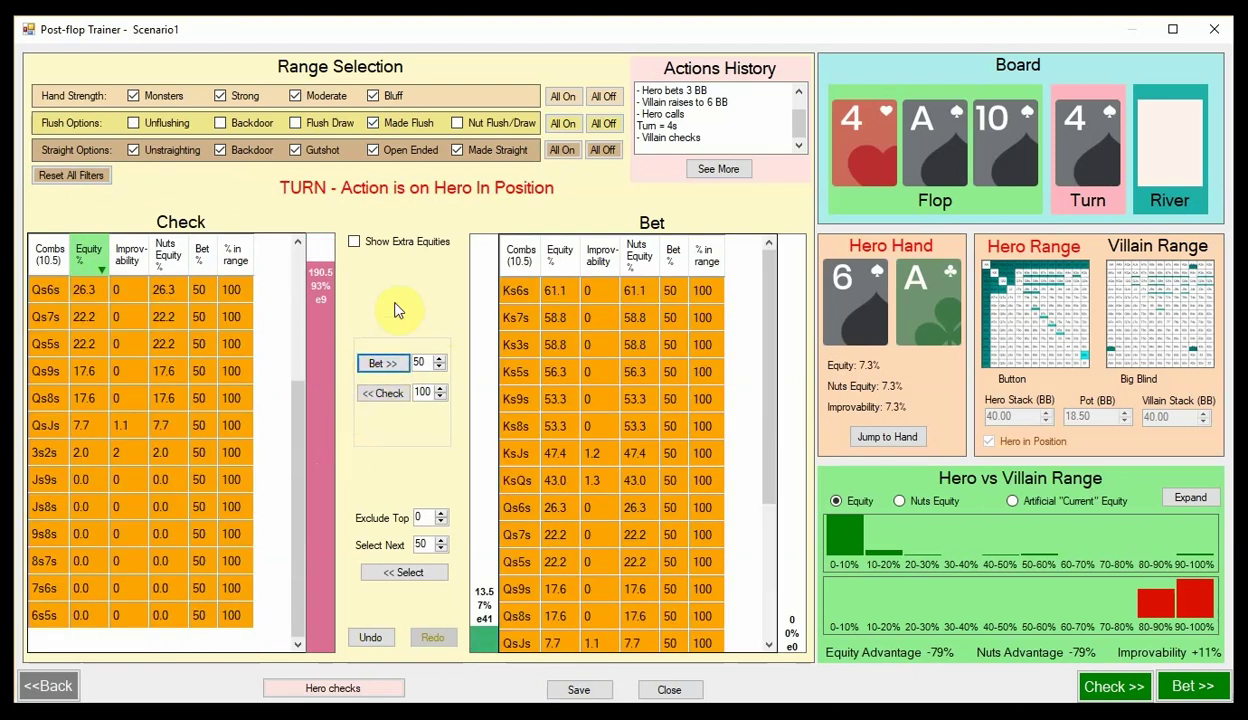
- Reset all filters and apply hero's turn check with the hand history's 5h as the river card
left_click(72, 175)
left_click(298, 308)
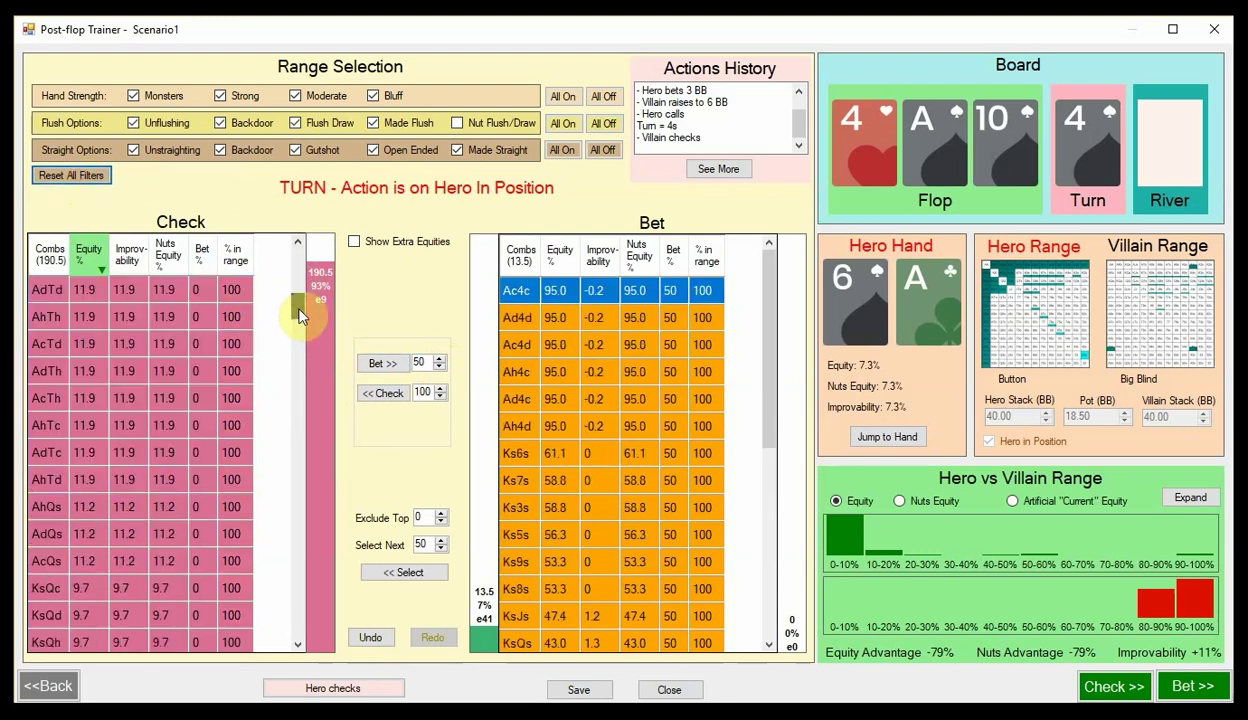
left_click_drag(298, 312, 273, 268)
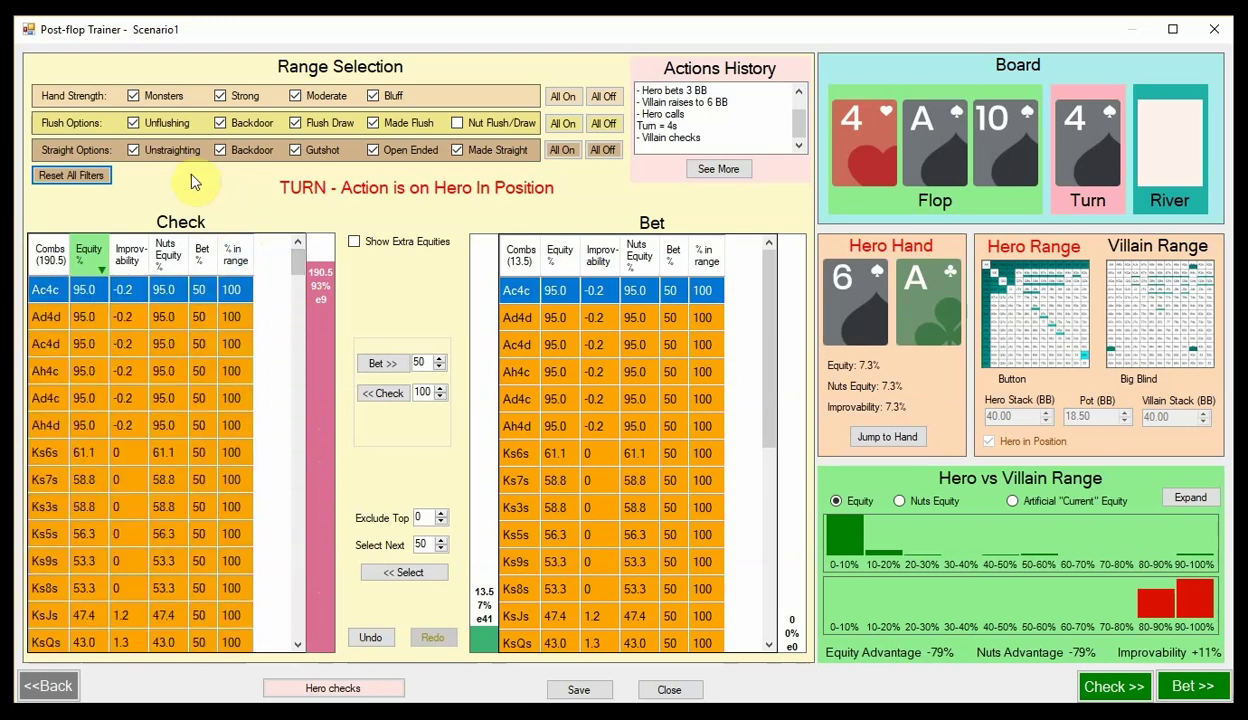
left_click(390, 692)
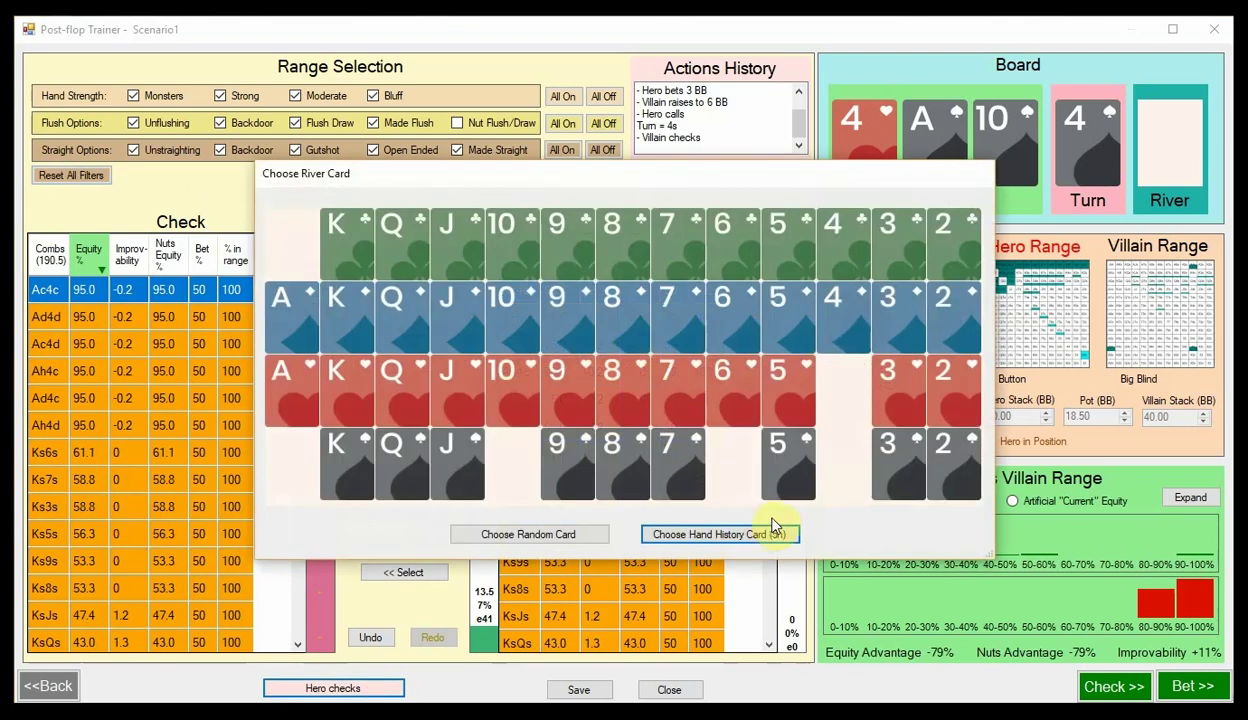
left_click(747, 540)
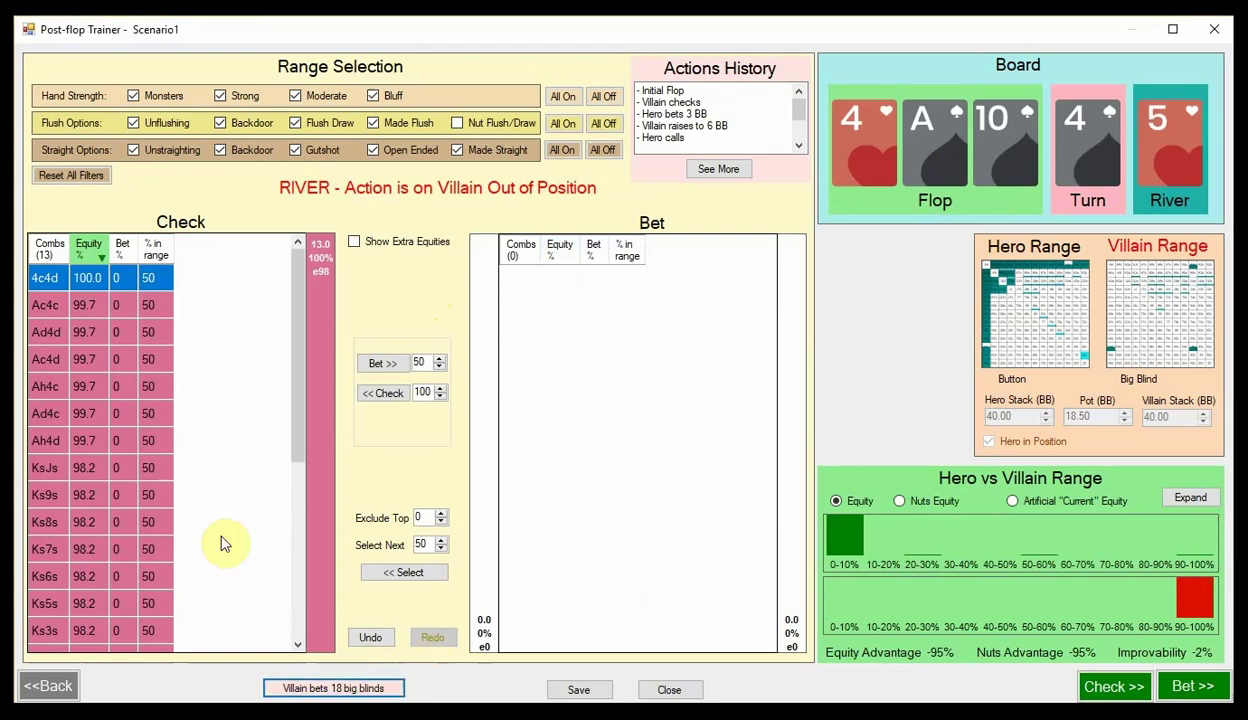
- Set the betting frequency to 100% and move the villain's entire river range to Bet
scroll(111, 412, "down", 3)
scroll(111, 412, "up", 3)
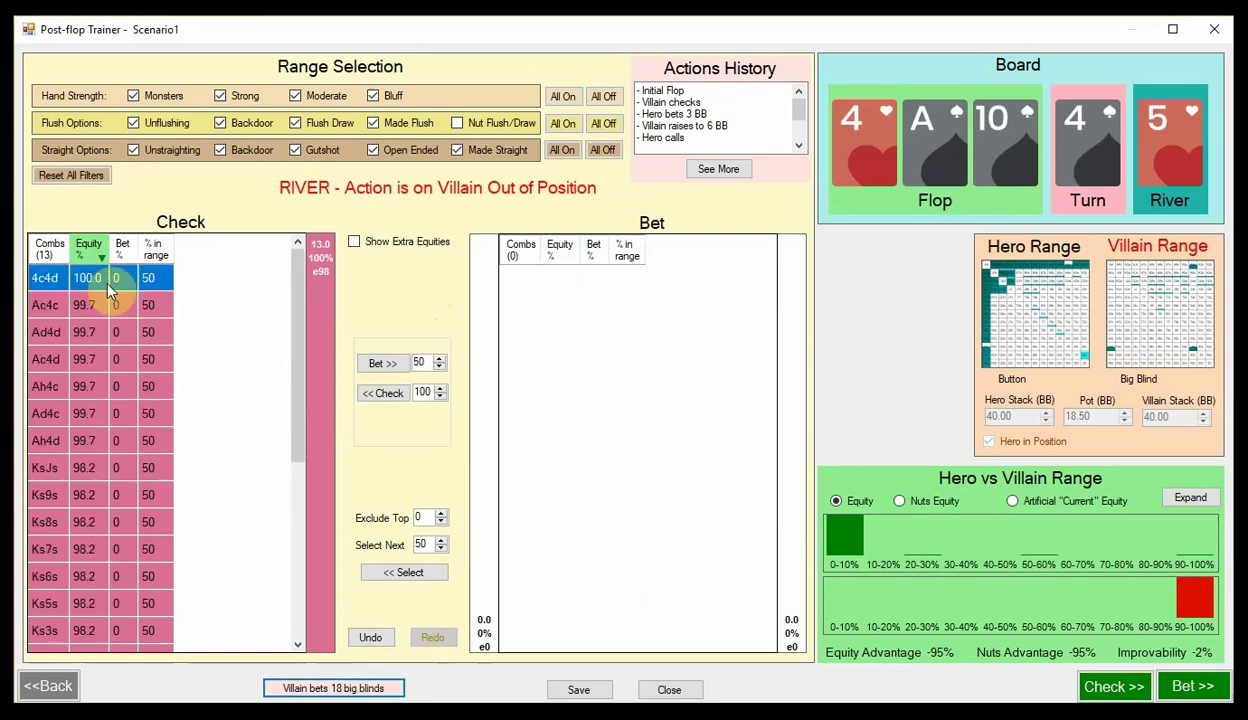
scroll(95, 358, "down", 4)
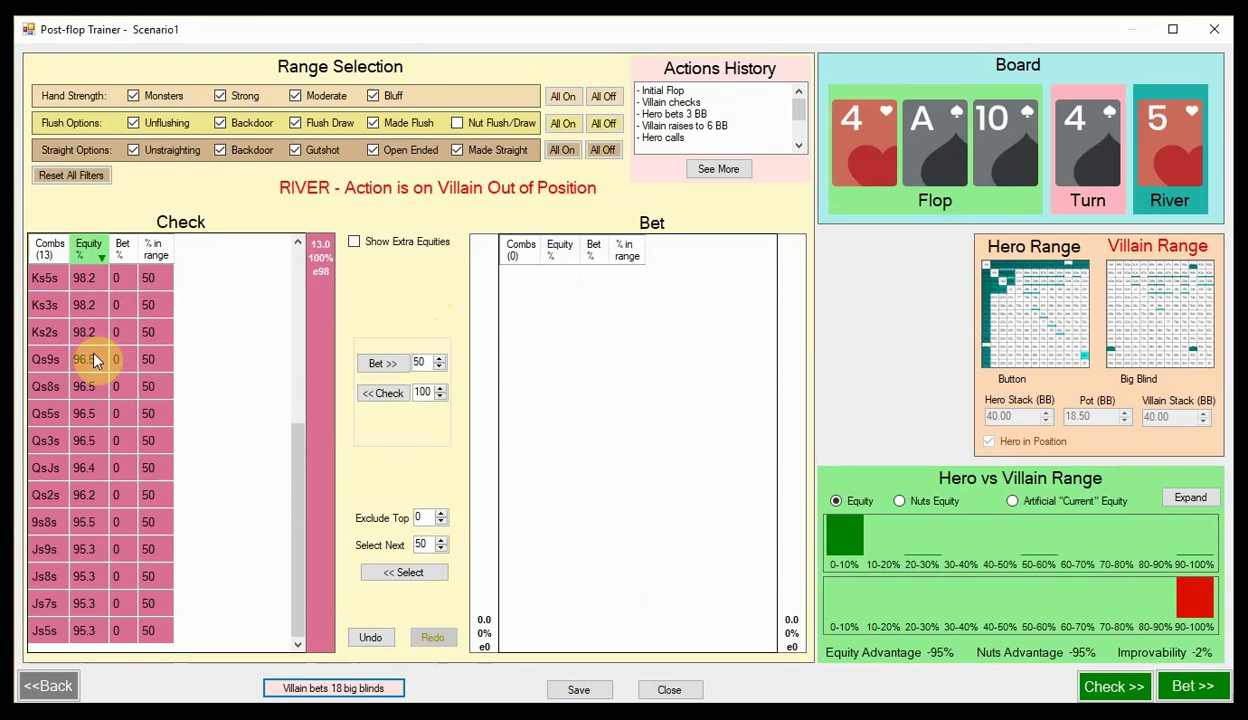
key("ctrl+Home")
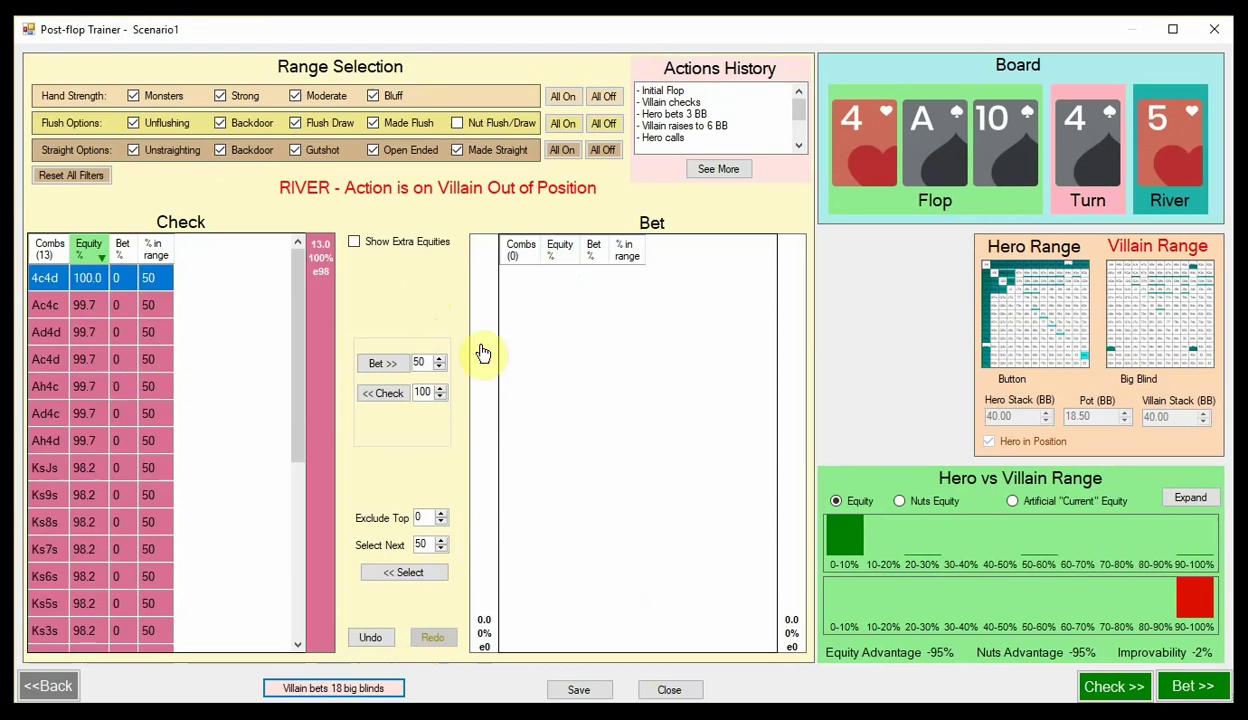
double_click(420, 362)
type("100")
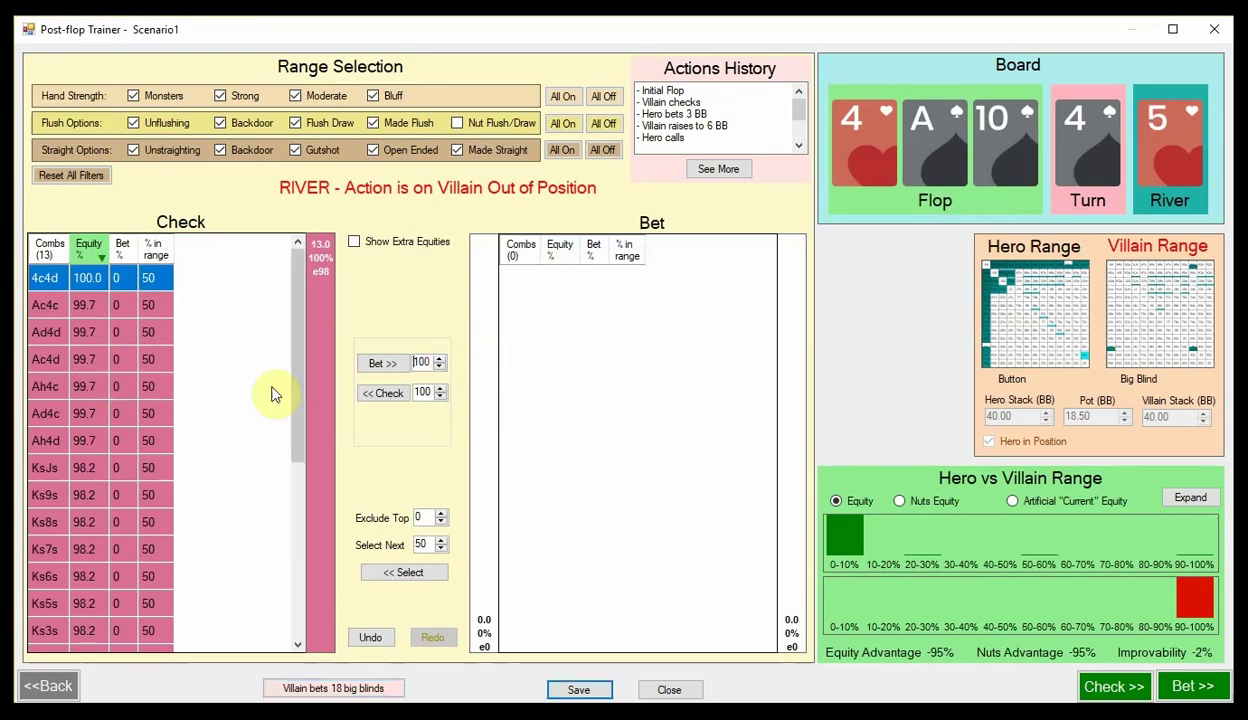
left_click(105, 364)
key("ctrl+a")
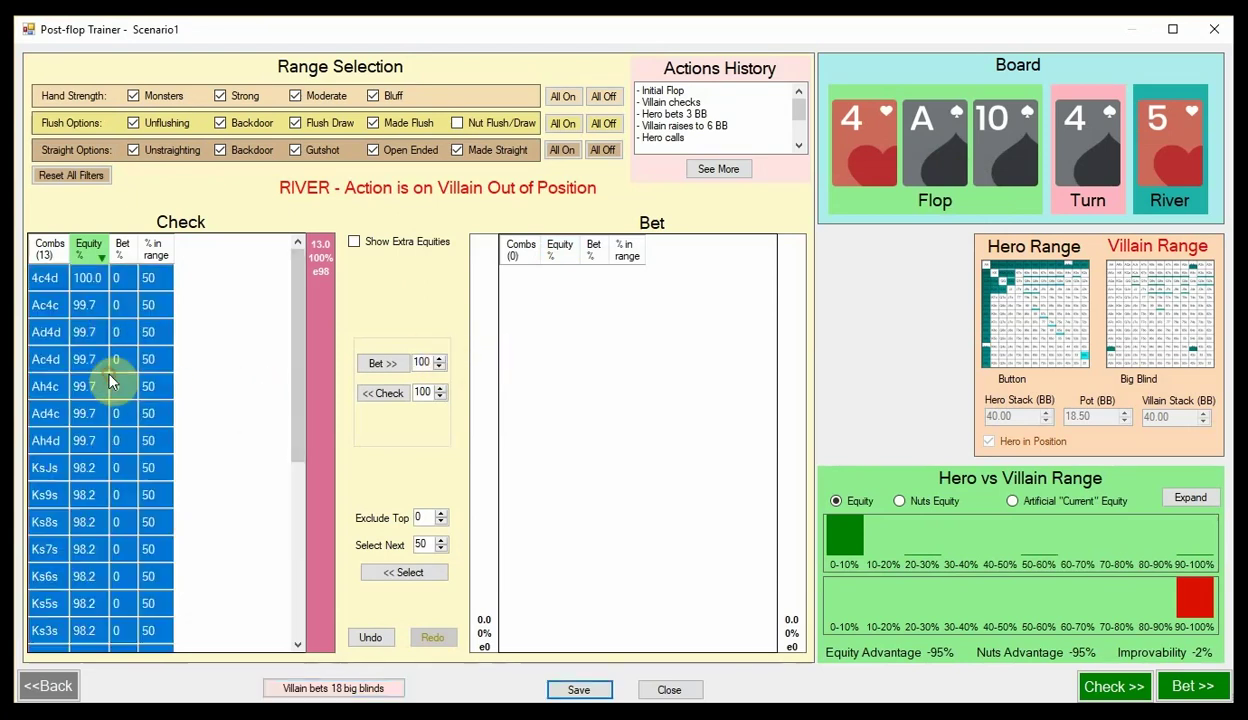
left_click(381, 364)
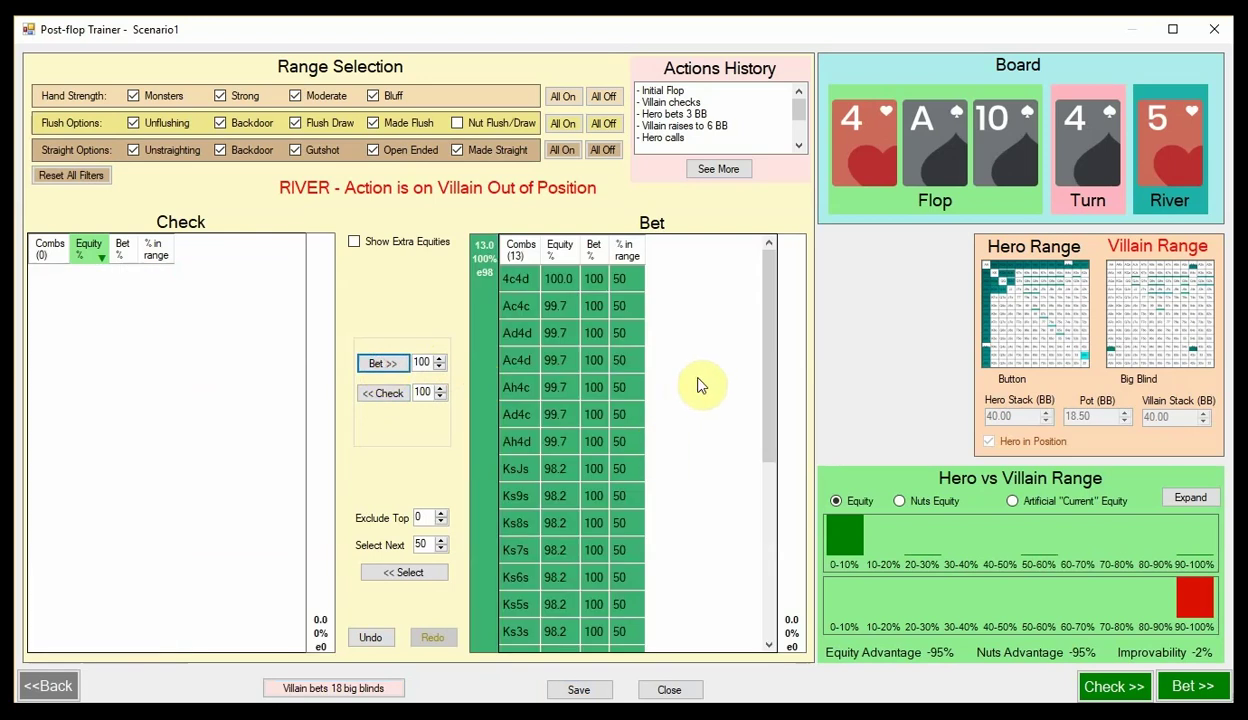
- Apply the villain's river bet of 18 big blinds and move hero's Ac4c through Ah4d full houses to Raise at 100%
left_click(1193, 687)
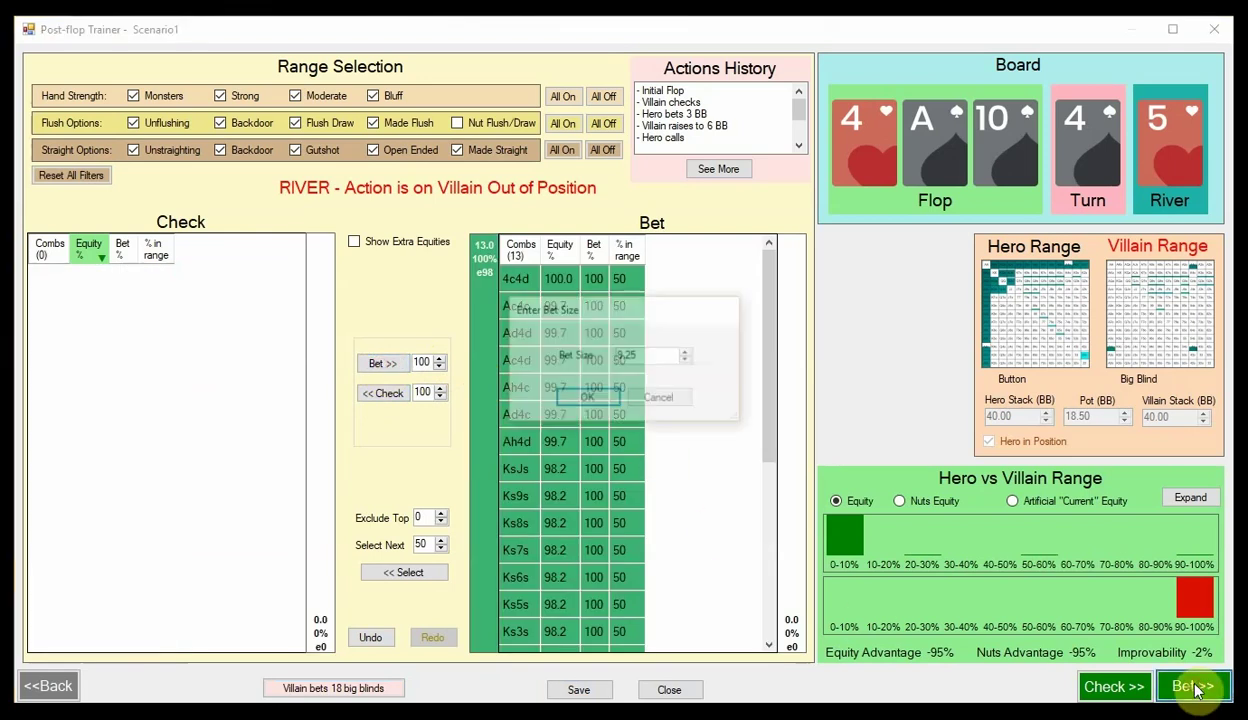
left_click(662, 399)
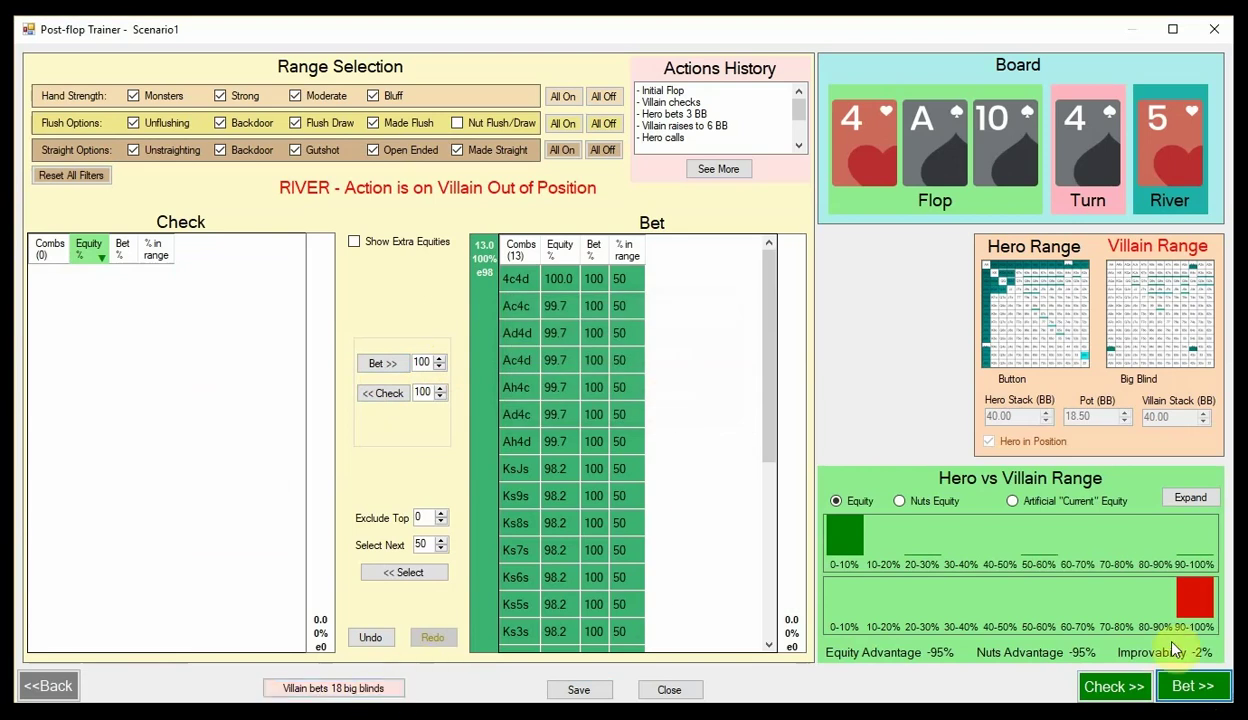
left_click(370, 690)
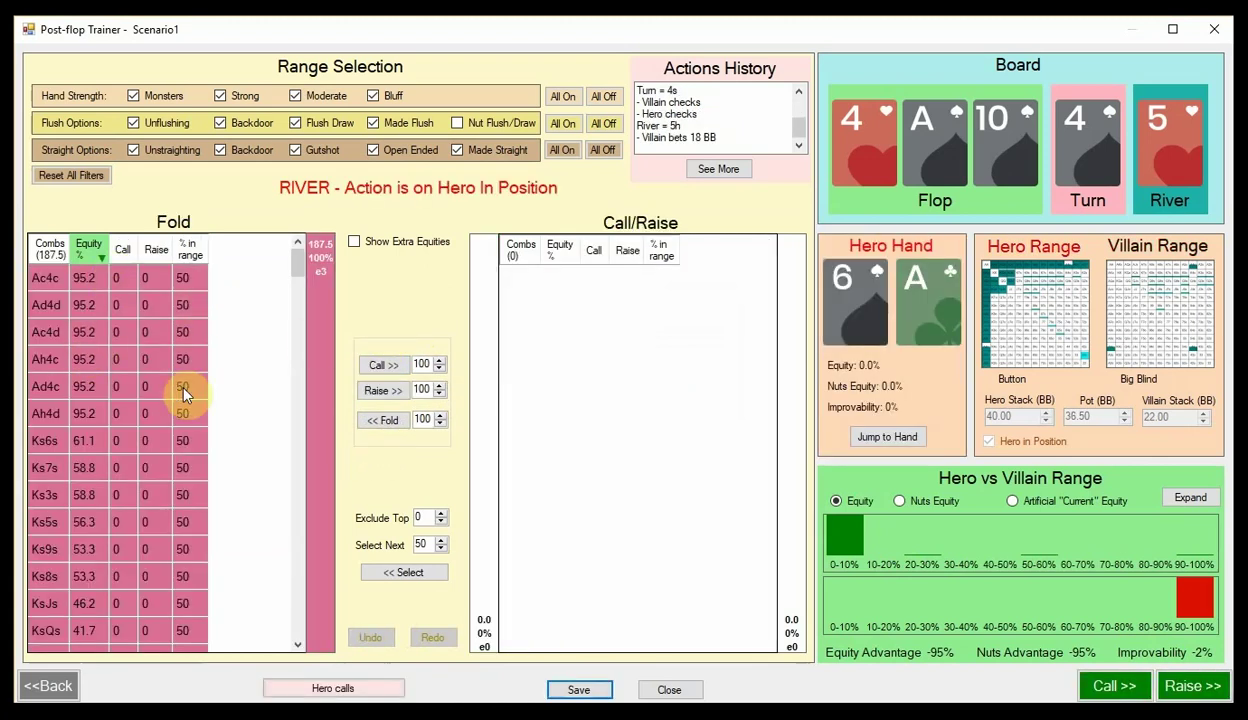
left_click_drag(89, 283, 119, 427)
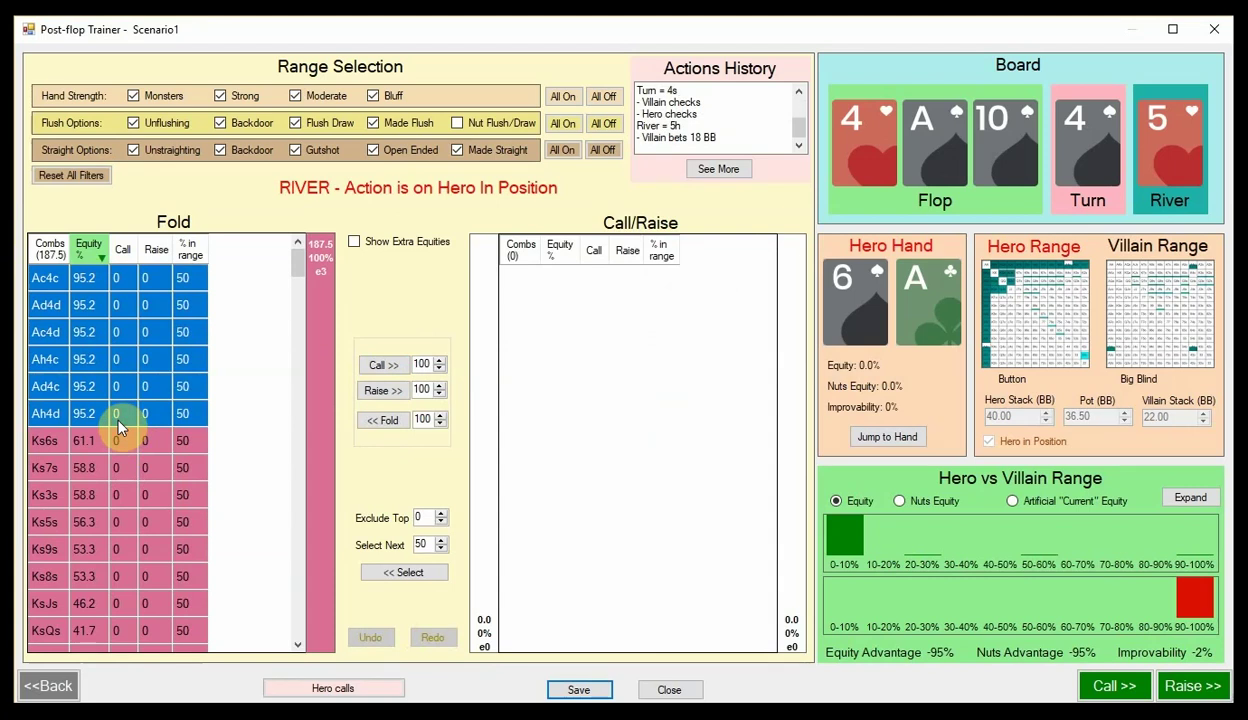
left_click(385, 391)
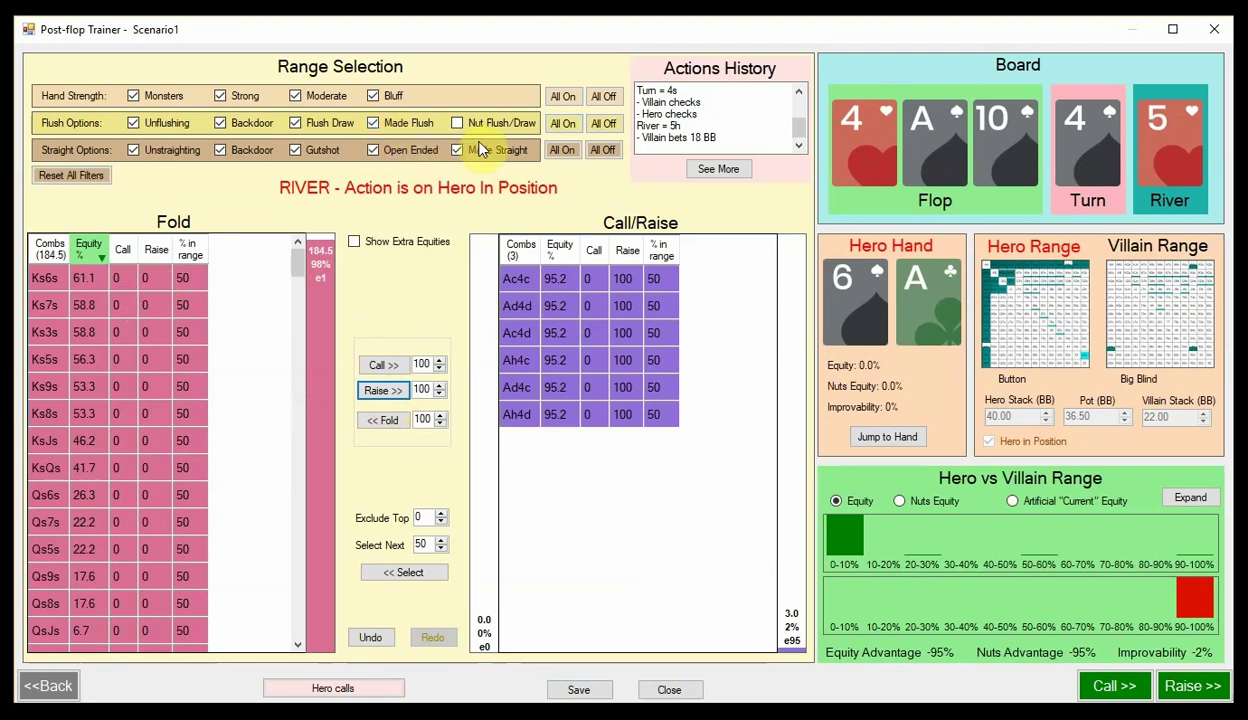
- Limit the flush options to Made Flush and move all of hero's river flush combos to Call at 100%
left_click(604, 123)
left_click(391, 122)
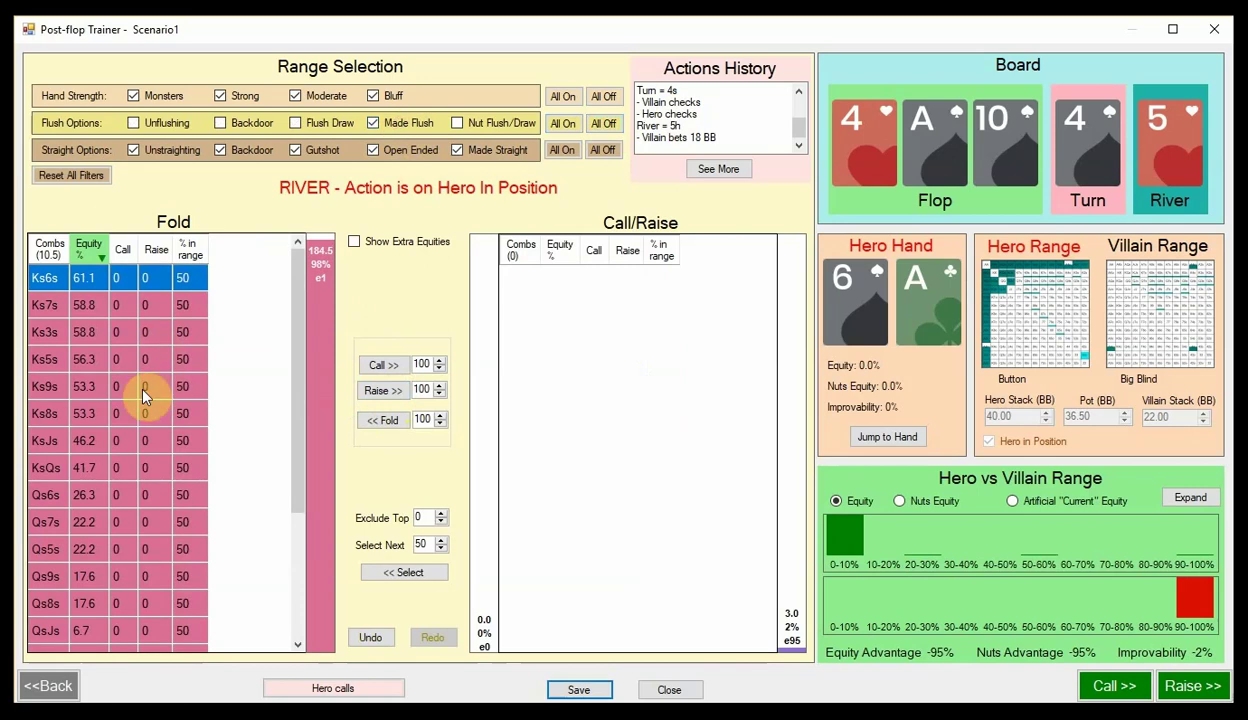
left_click(141, 390)
key("ctrl+a")
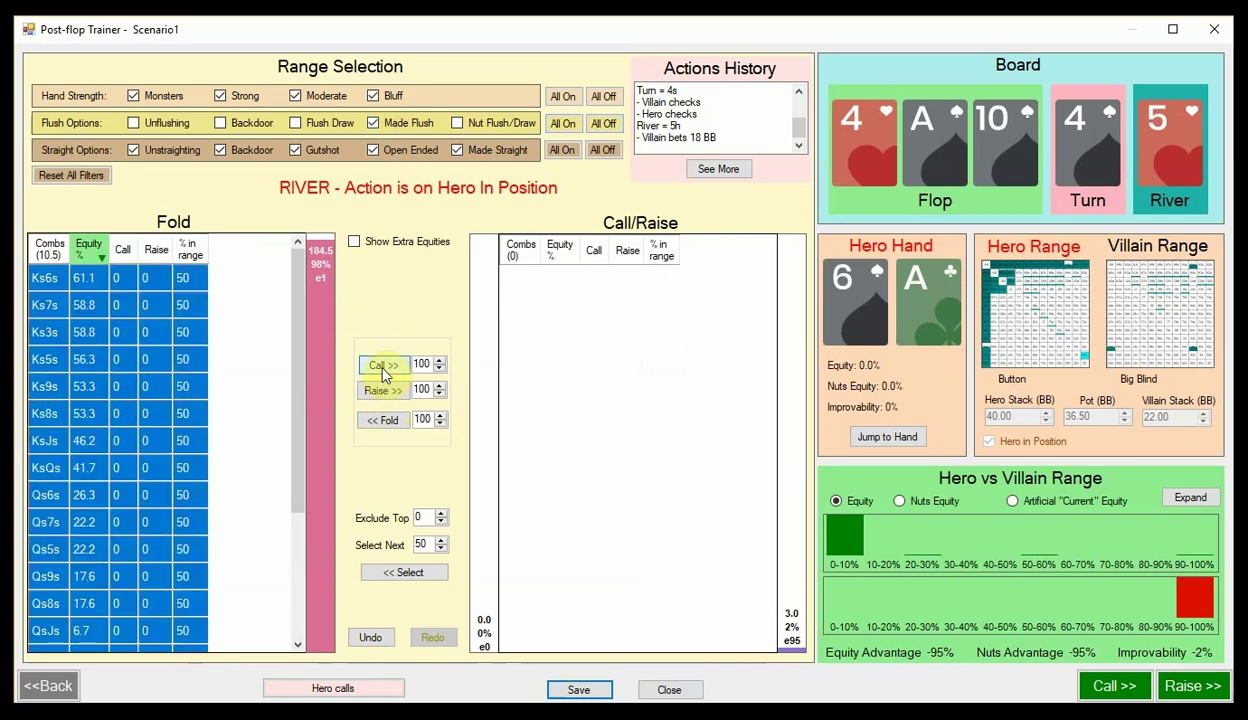
left_click(382, 366)
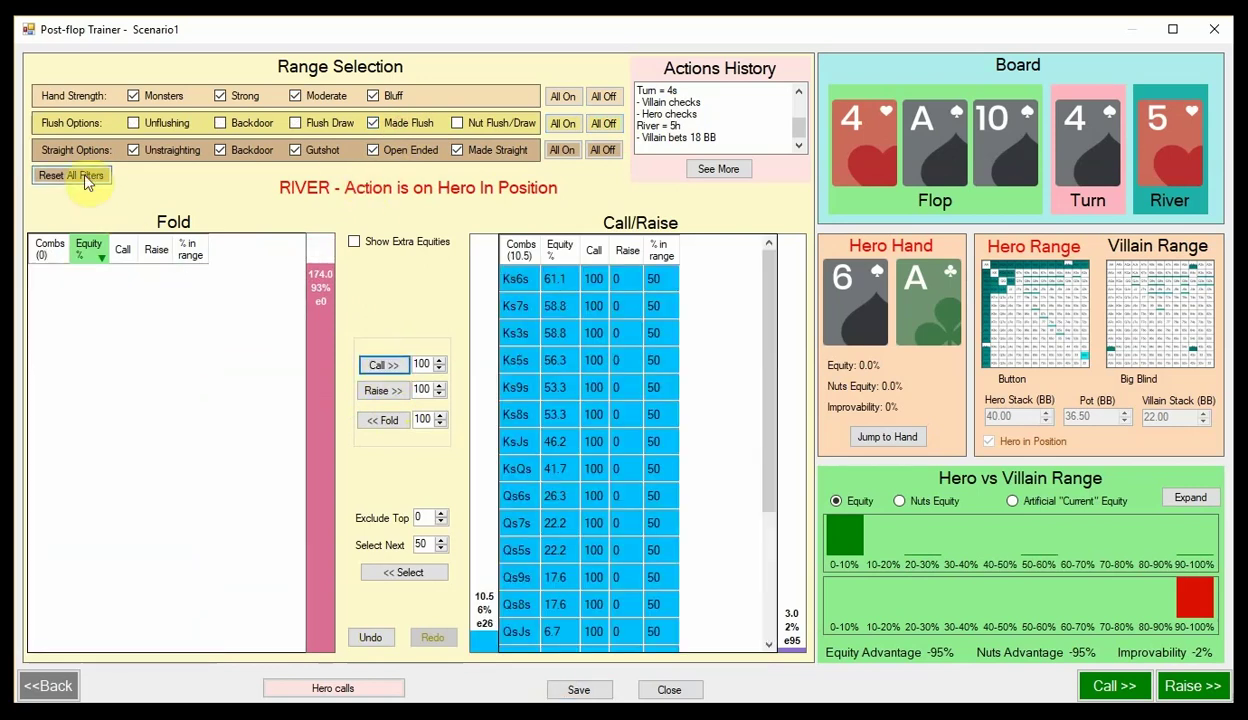
- Reset all filters and review the combos left in hero's river Fold range
left_click(85, 178)
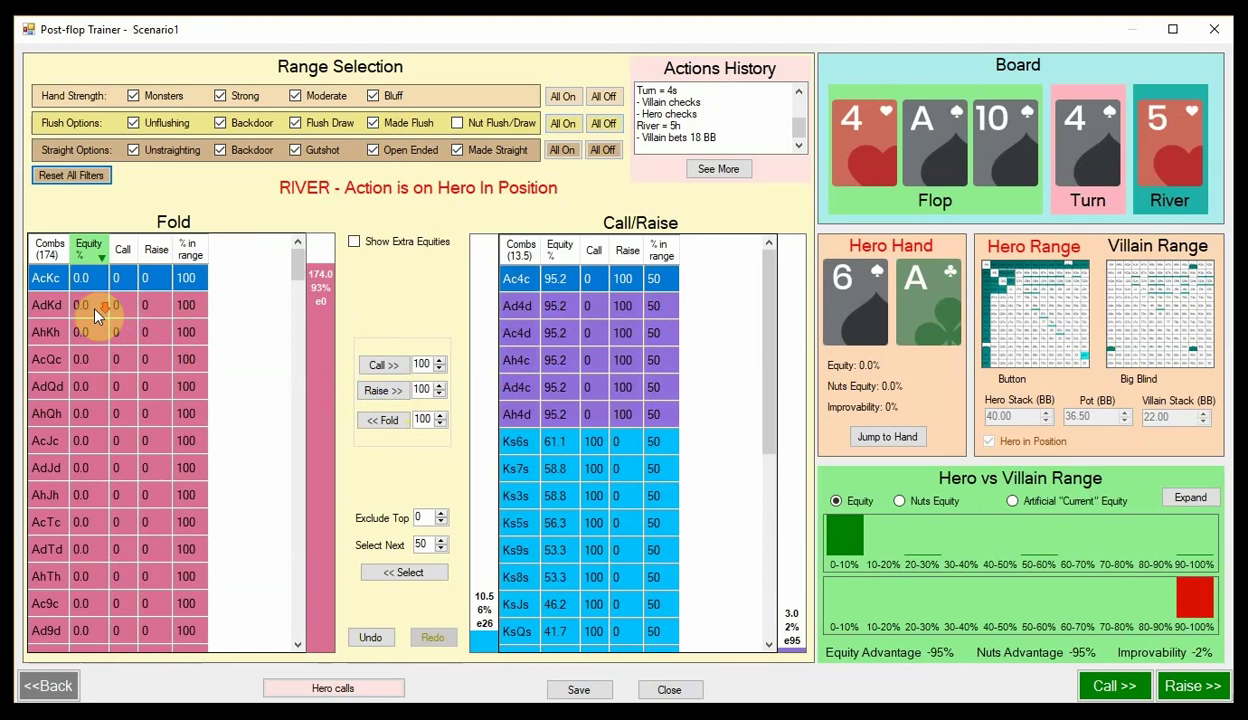
scroll(92, 303, "down", 20)
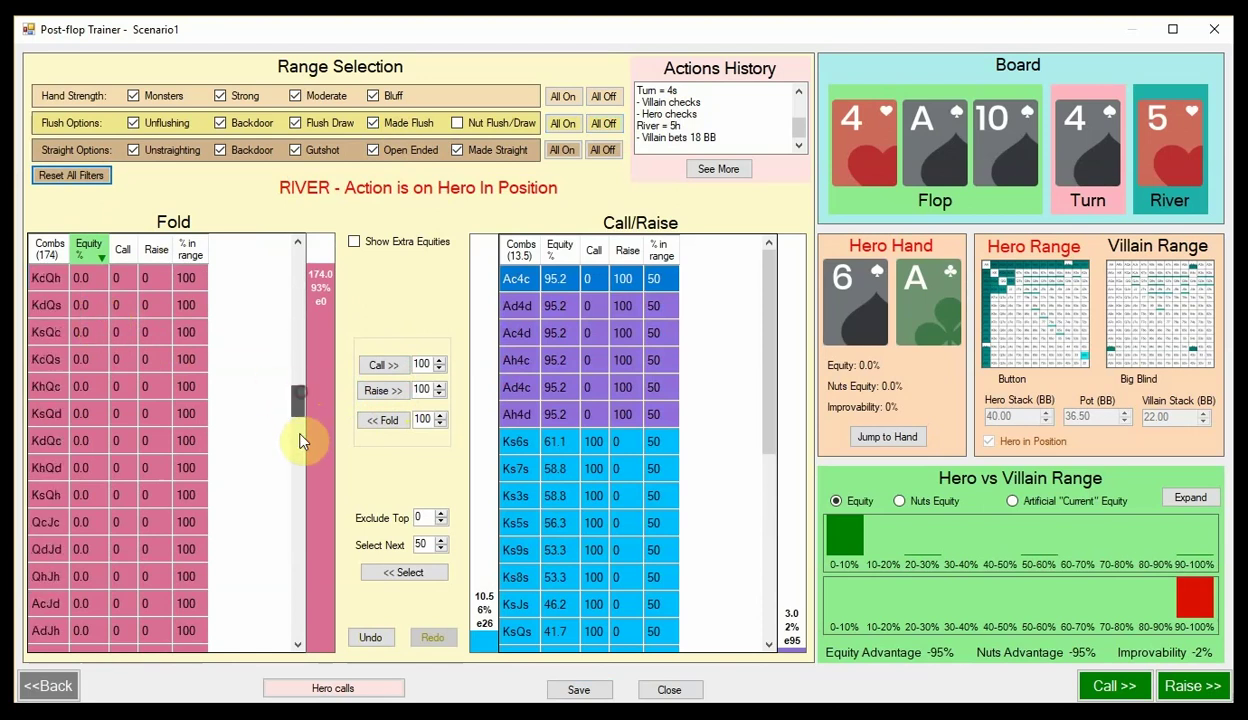
left_click_drag(303, 441, 230, 252)
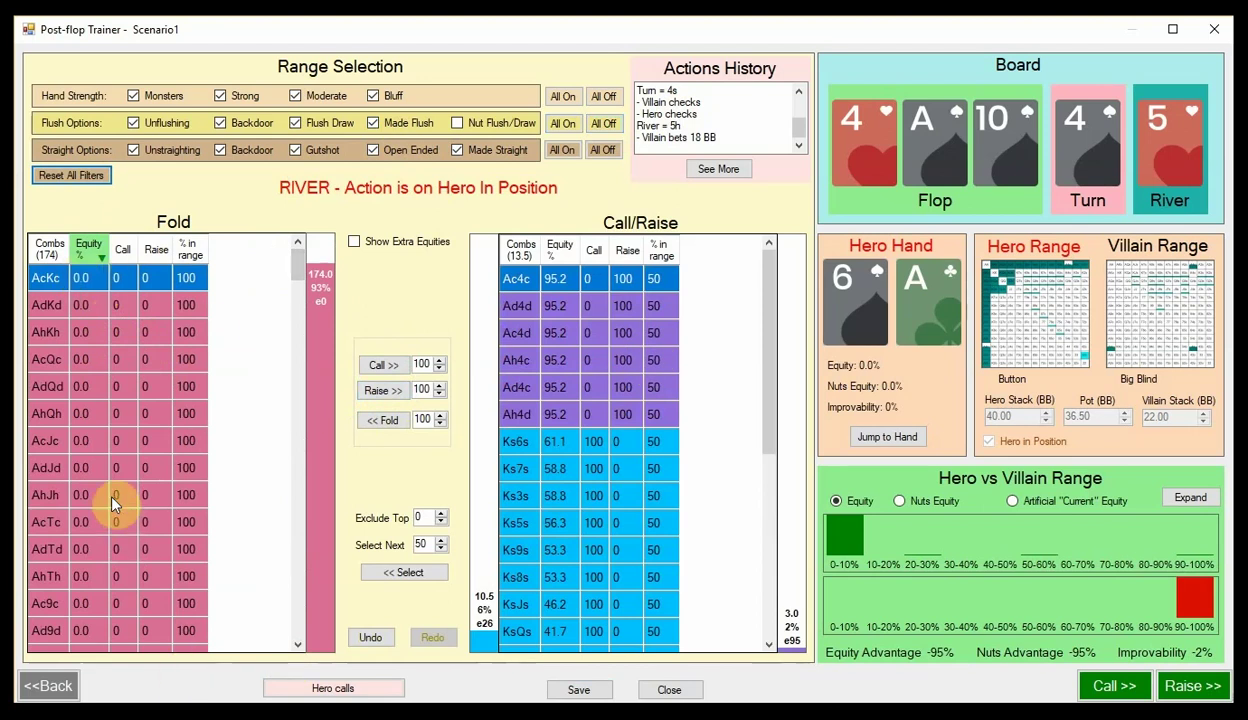
scroll(134, 437, "down", 15)
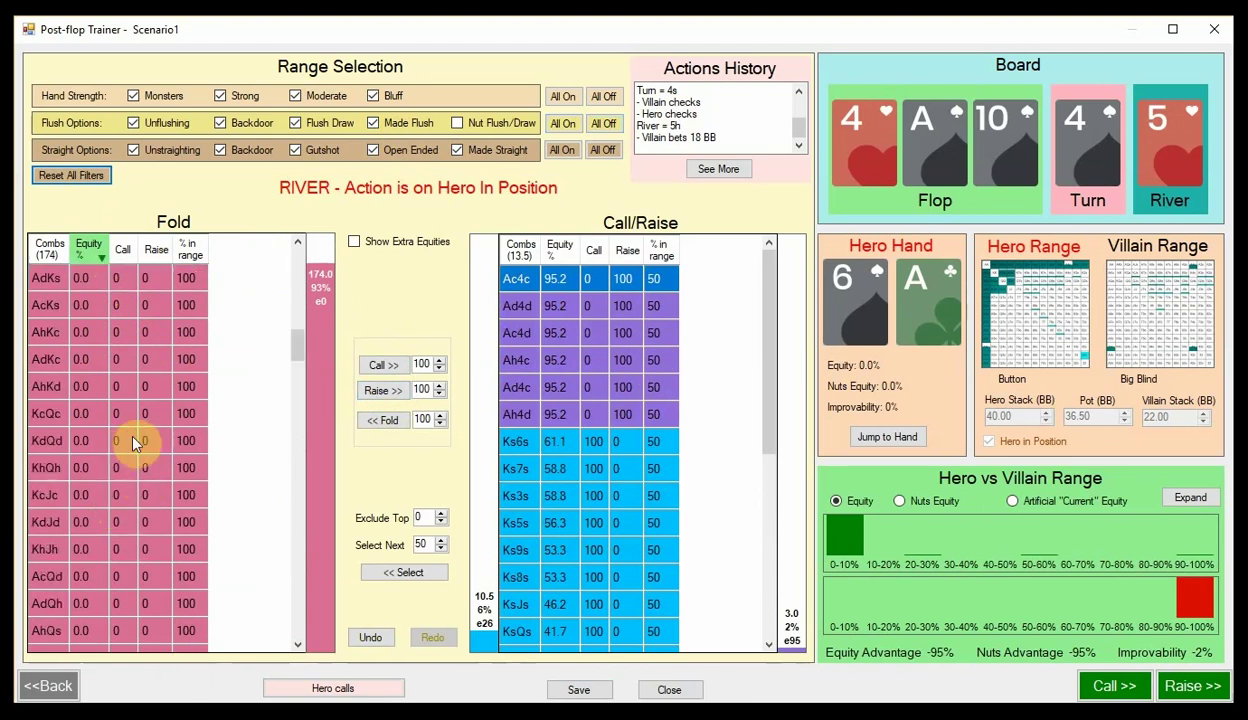
left_click_drag(296, 388, 270, 243)
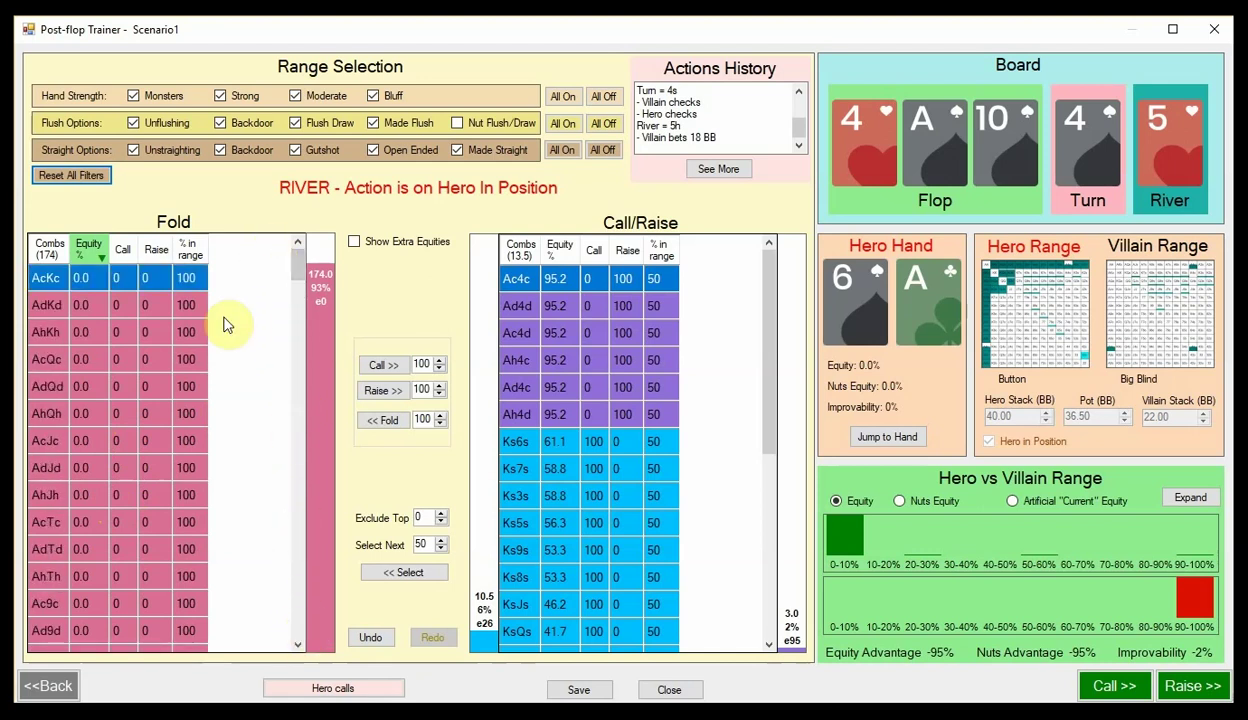